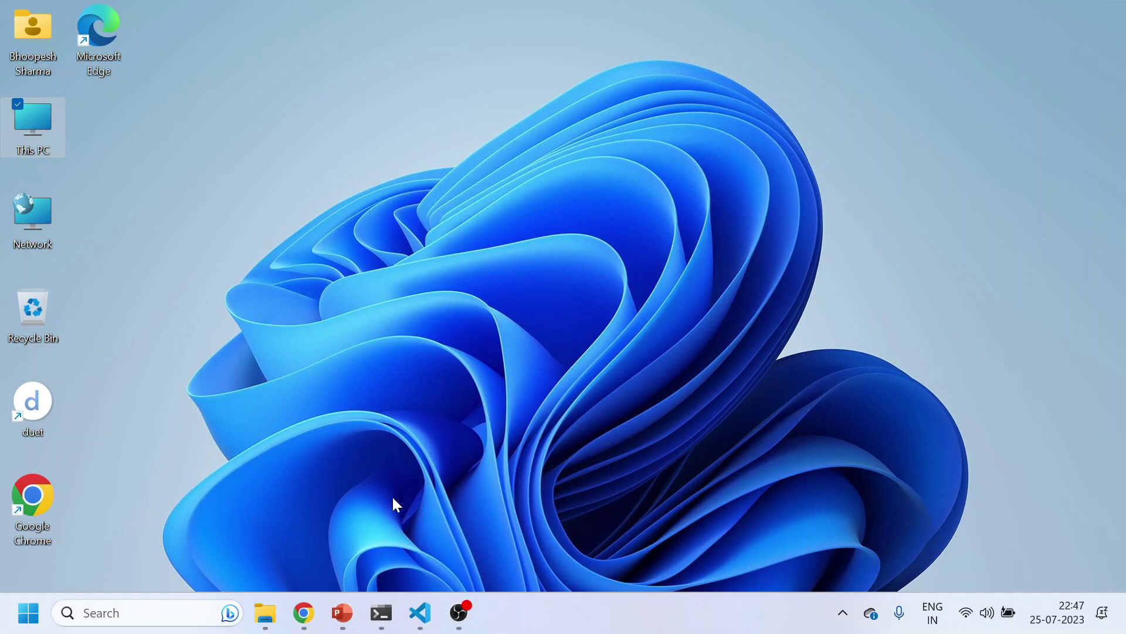
# - Save README_Tempo_Setup.md in VS Code, with the cursor on its 2. Install Tempo heading
pyautogui.click(420, 613)
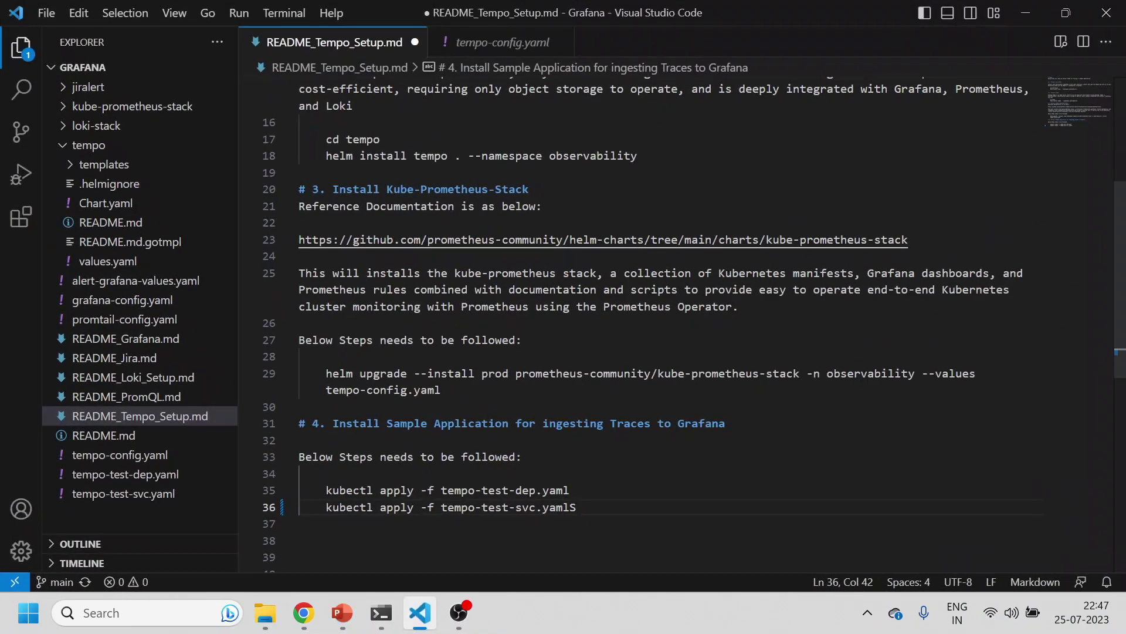
pyautogui.scroll(5, 646, 323)
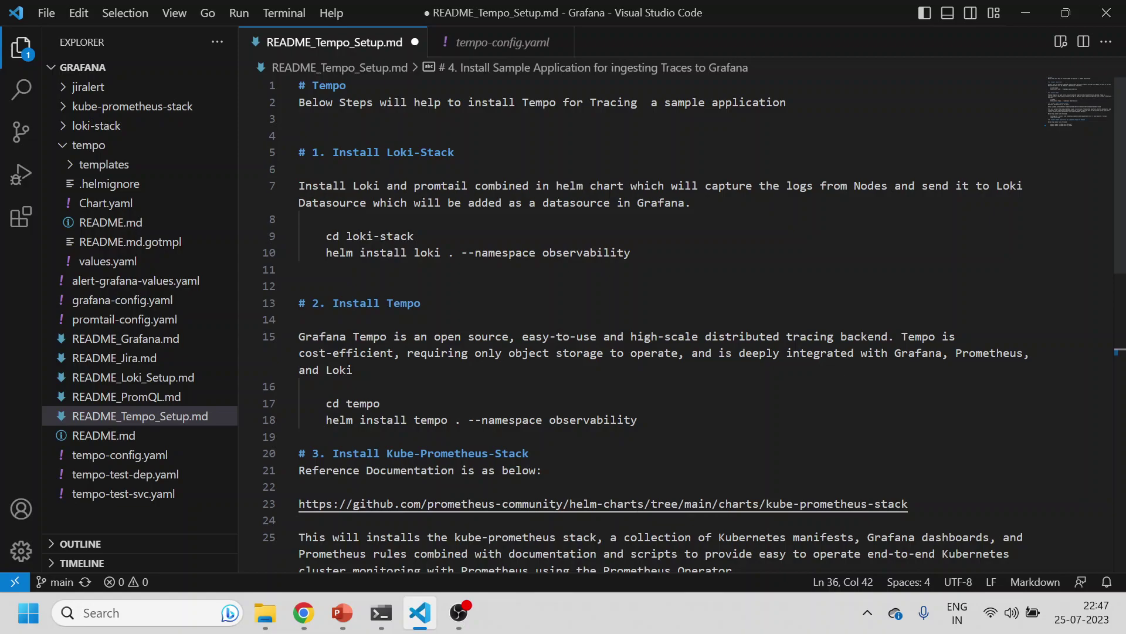
pyautogui.click(473, 303)
pyautogui.hotkey('ctrl', 's')
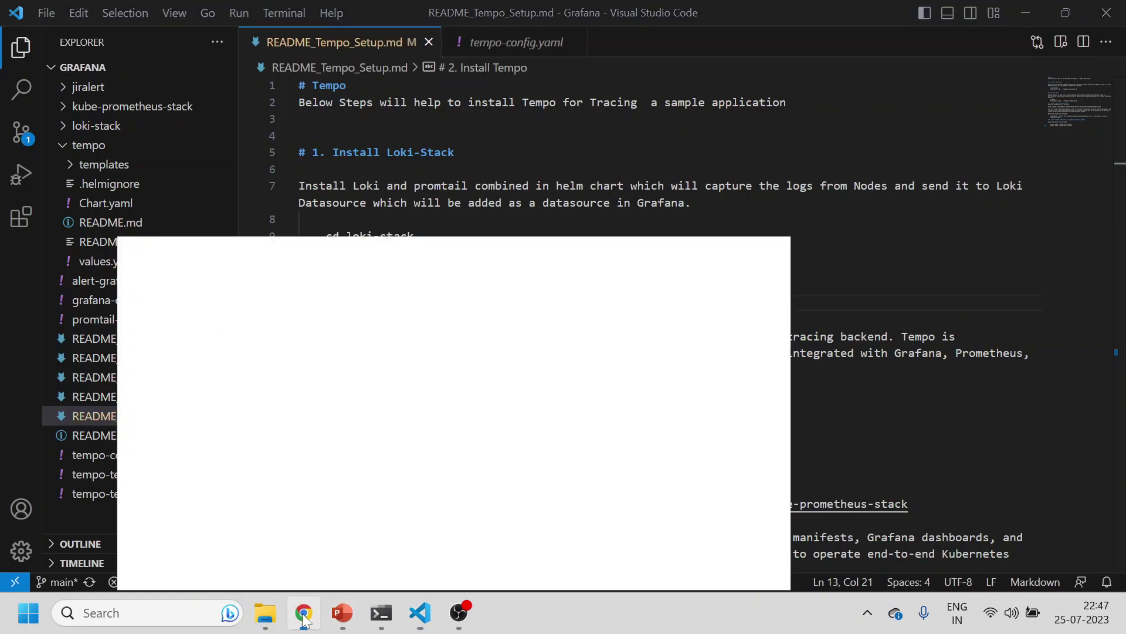
# - Scroll the GitHub copy of README_Tempo_Setup.md down to section 4 and back, then return to VS Code
pyautogui.click(303, 613)
pyautogui.scroll(-1, 335, 406)
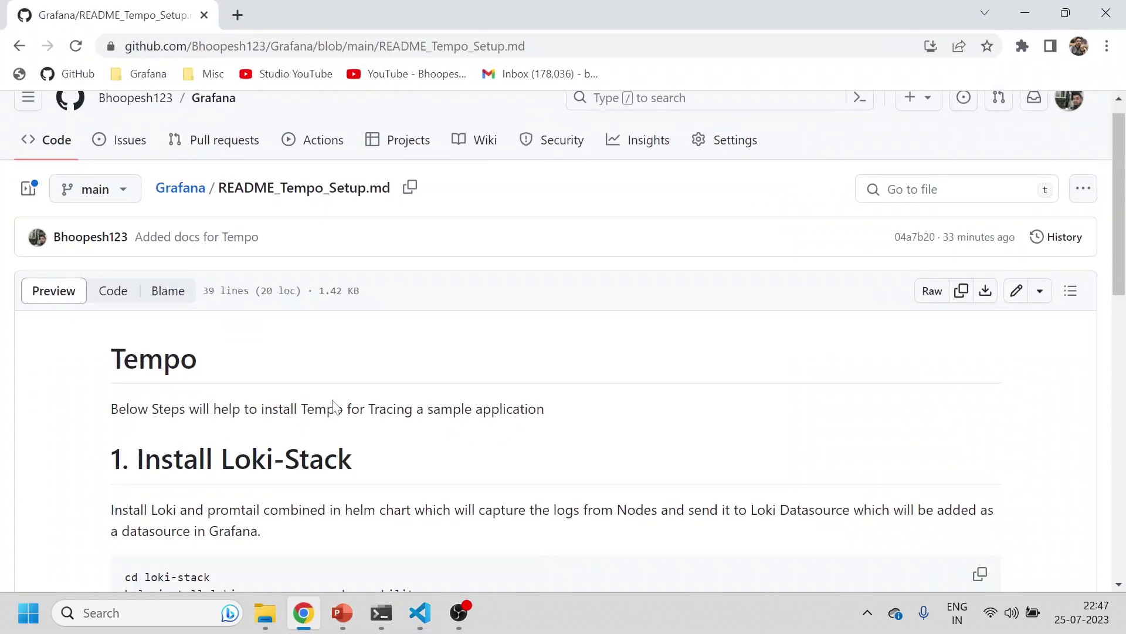
pyautogui.scroll(-2, 333, 406)
pyautogui.click(499, 46)
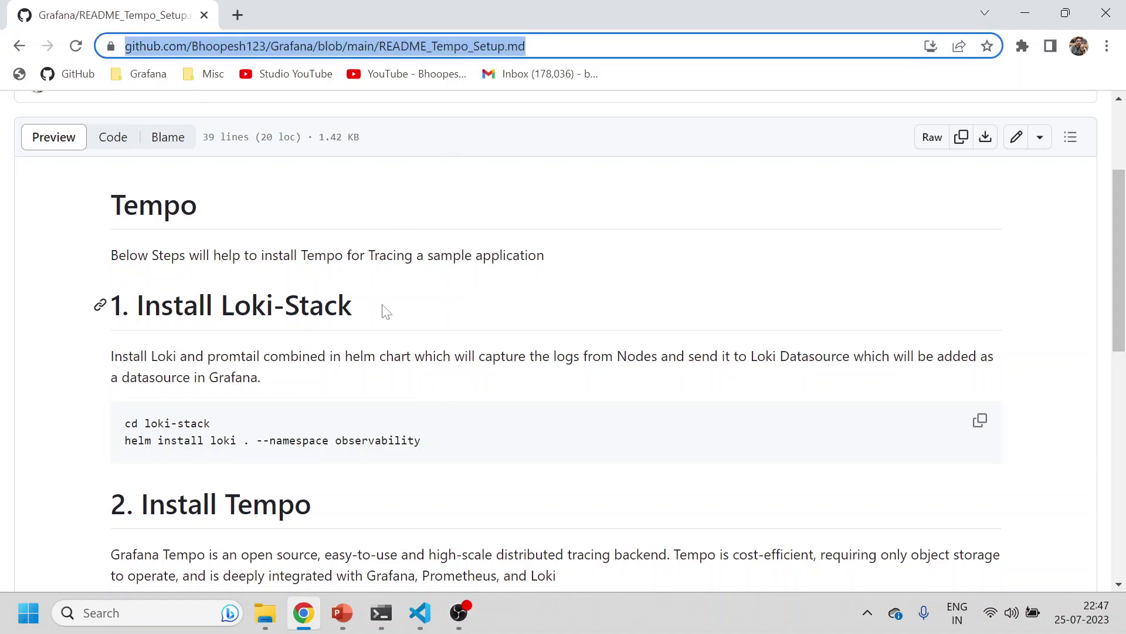
pyautogui.scroll(-8, 384, 311)
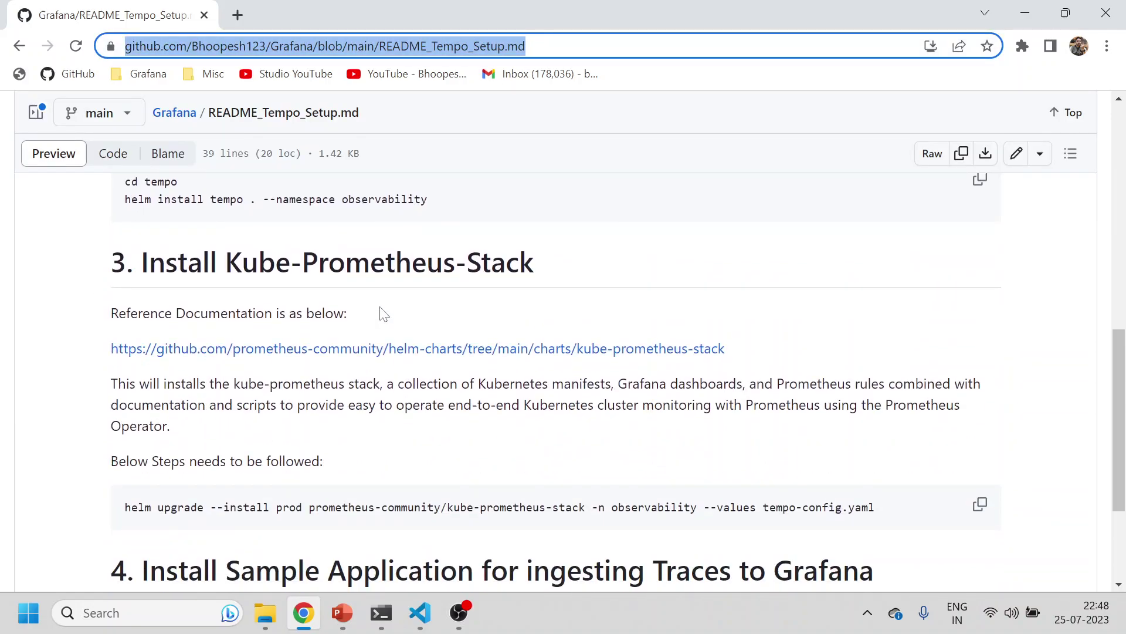
pyautogui.scroll(-3, 384, 314)
pyautogui.scroll(15, 378, 311)
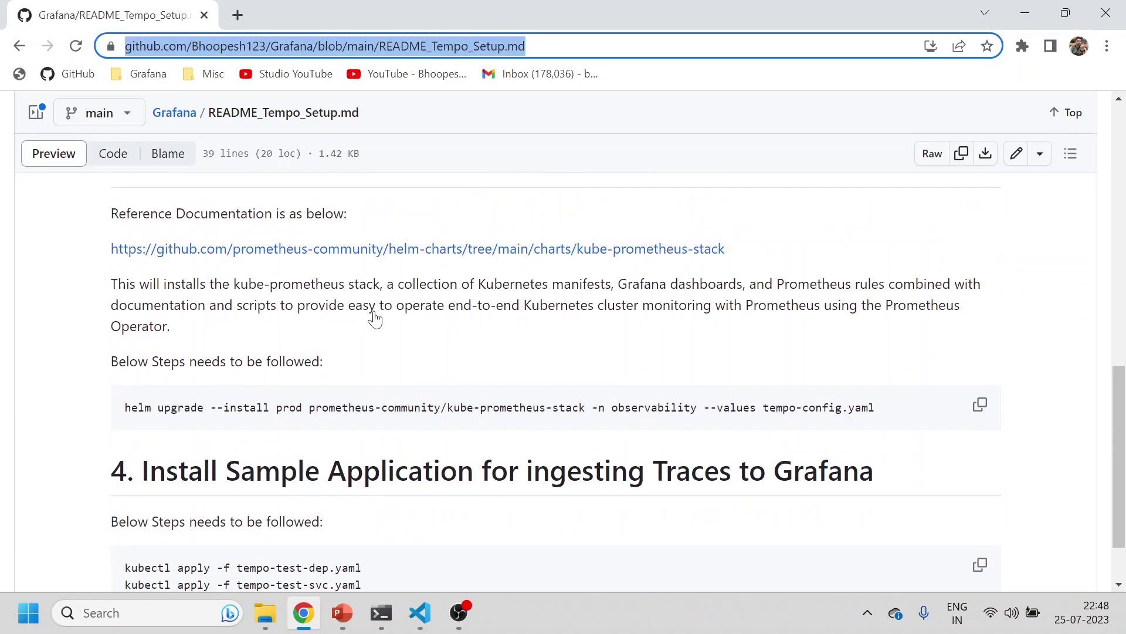
pyautogui.hotkey('alt', 'Tab')
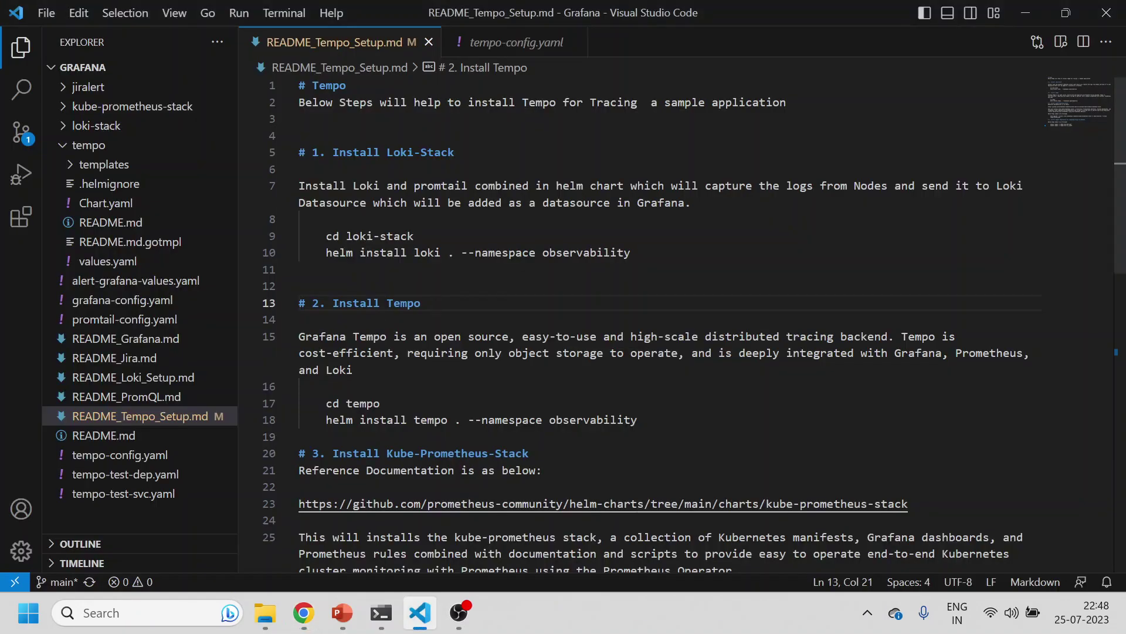
# - List the tempo chart's files, return to the github folder with mnt, clear the screen and list namespaces
pyautogui.click(384, 616)
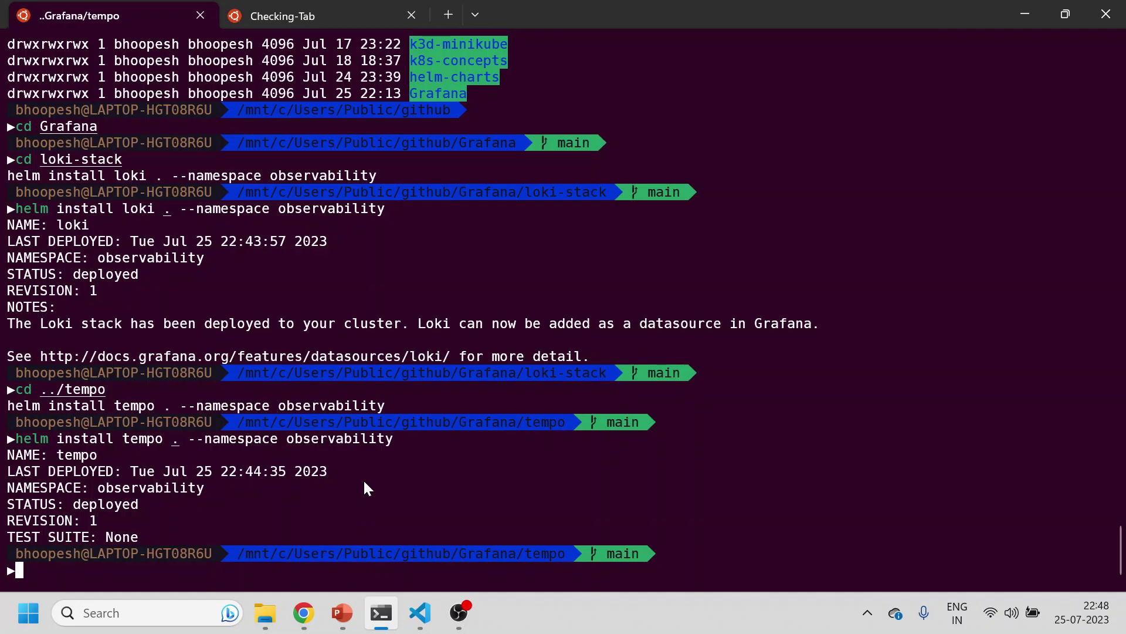
pyautogui.write('ls -ltr')
pyautogui.press('Return')
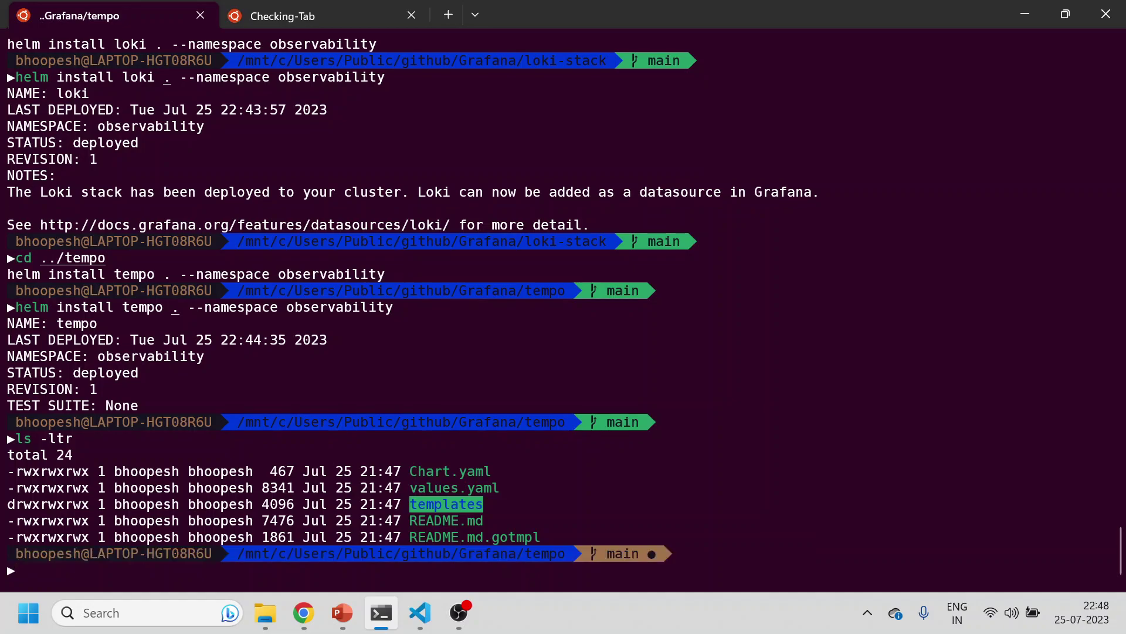
pyautogui.write('cd')
pyautogui.press('BackSpace')
pyautogui.press('BackSpace')
pyautogui.press('BackSpace')
pyautogui.write('mnt')
pyautogui.press('Return')
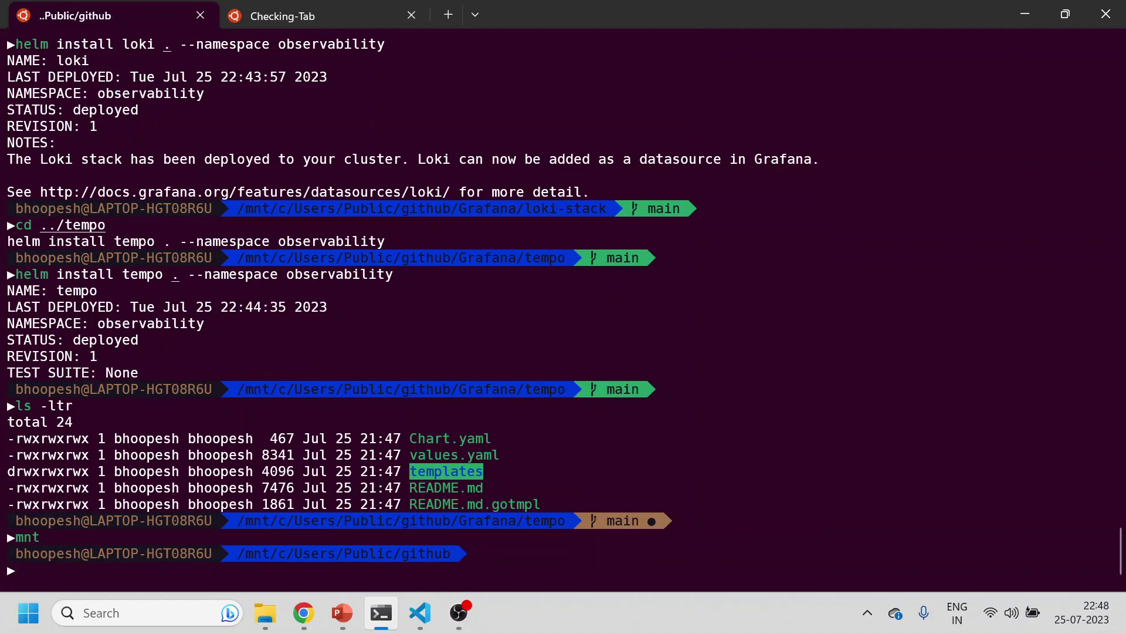
pyautogui.write('clear')
pyautogui.press('Return')
pyautogui.press('Return')
pyautogui.press('Return')
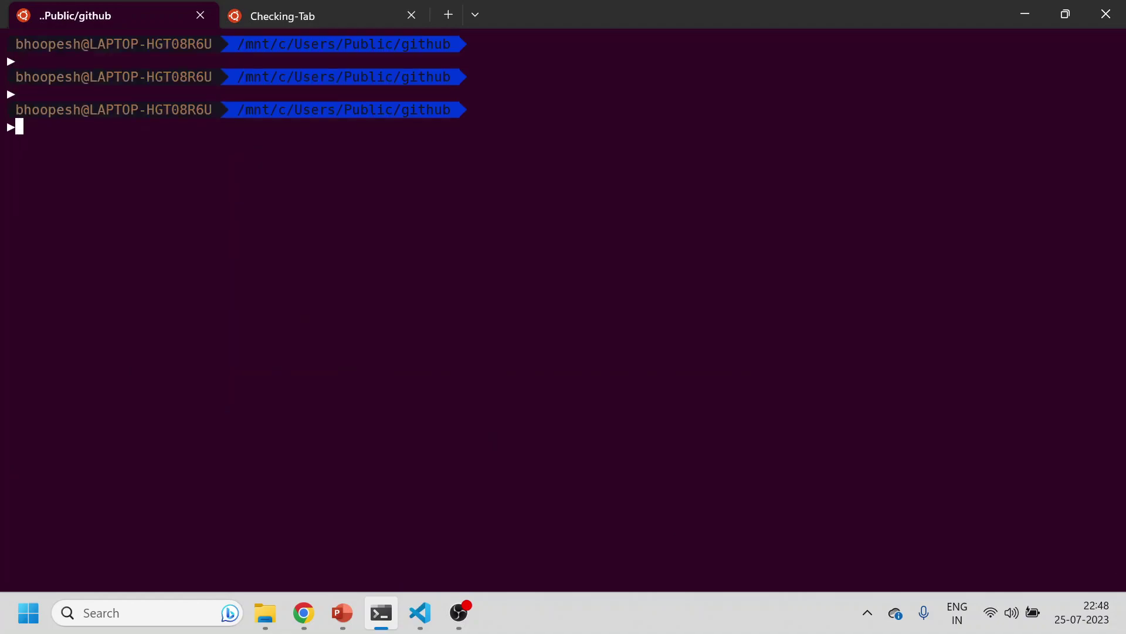
pyautogui.write('kns')
pyautogui.press('Return')
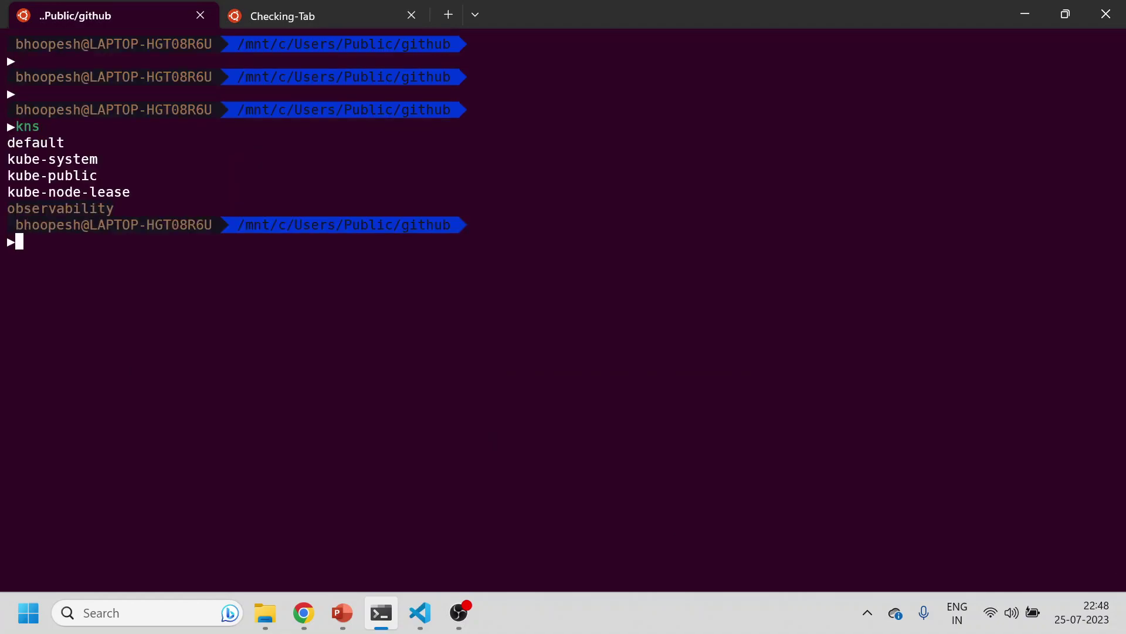
# - List the installed Helm releases with hl
pyautogui.hotkey('alt', 'Tab')
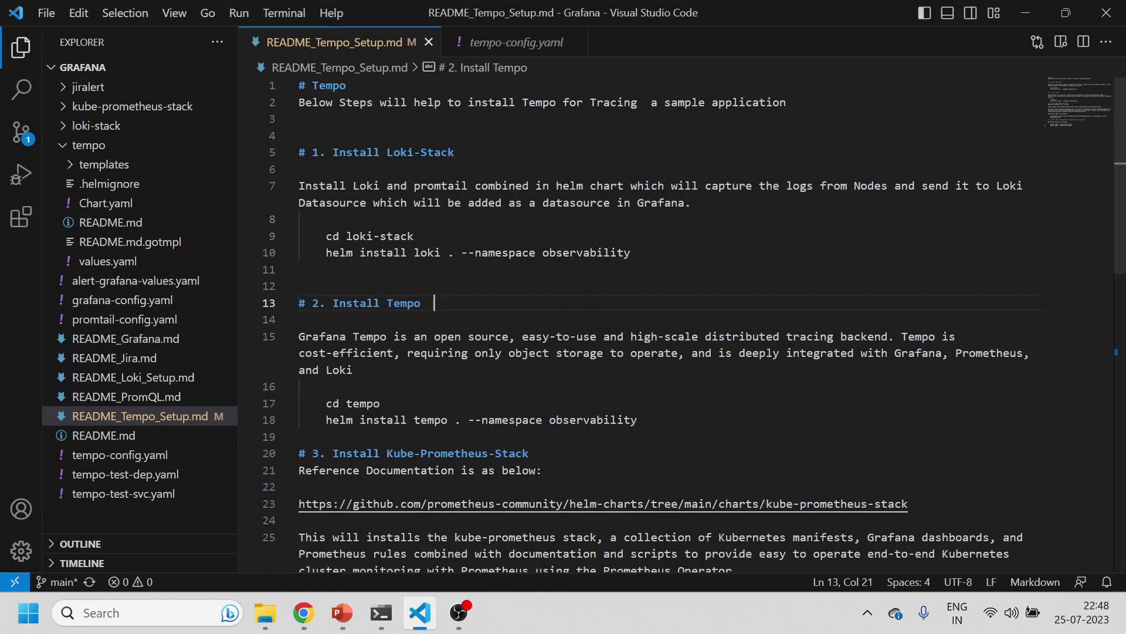
pyautogui.hotkey('alt', 'Tab')
pyautogui.write('hl')
pyautogui.press('Return')
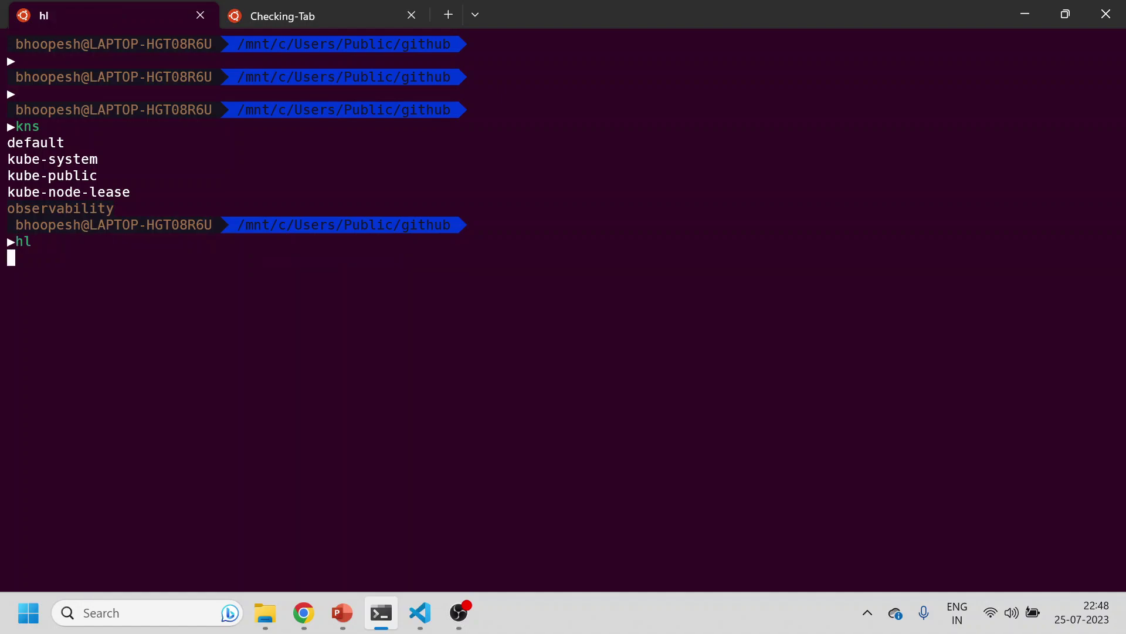
# - Run helm uninstall for the loki release and then the tempo release
pyautogui.write('helm uni')
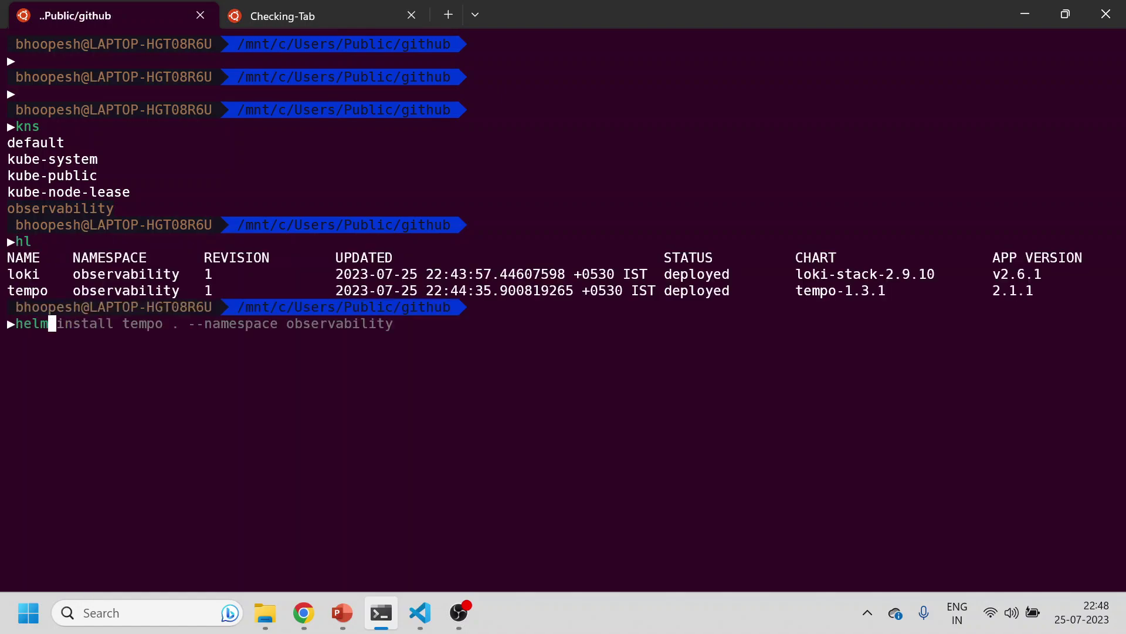
pyautogui.press('Right')
pyautogui.press('BackSpace')
pyautogui.press('BackSpace')
pyautogui.press('BackSpace')
pyautogui.press('BackSpace')
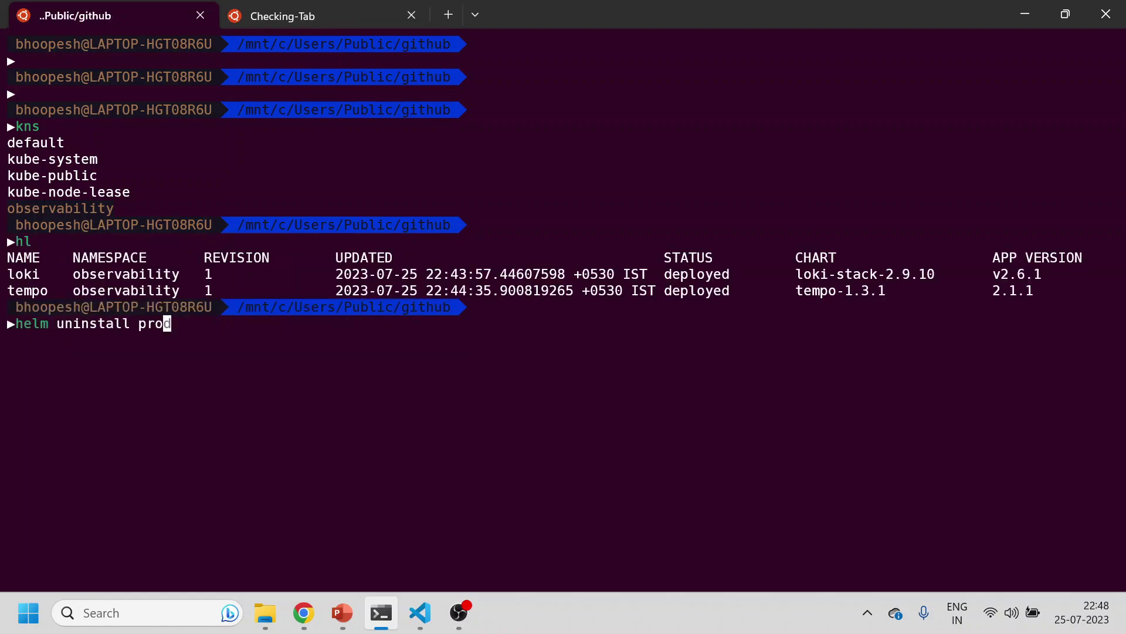
pyautogui.write('loki')
pyautogui.press('Return')
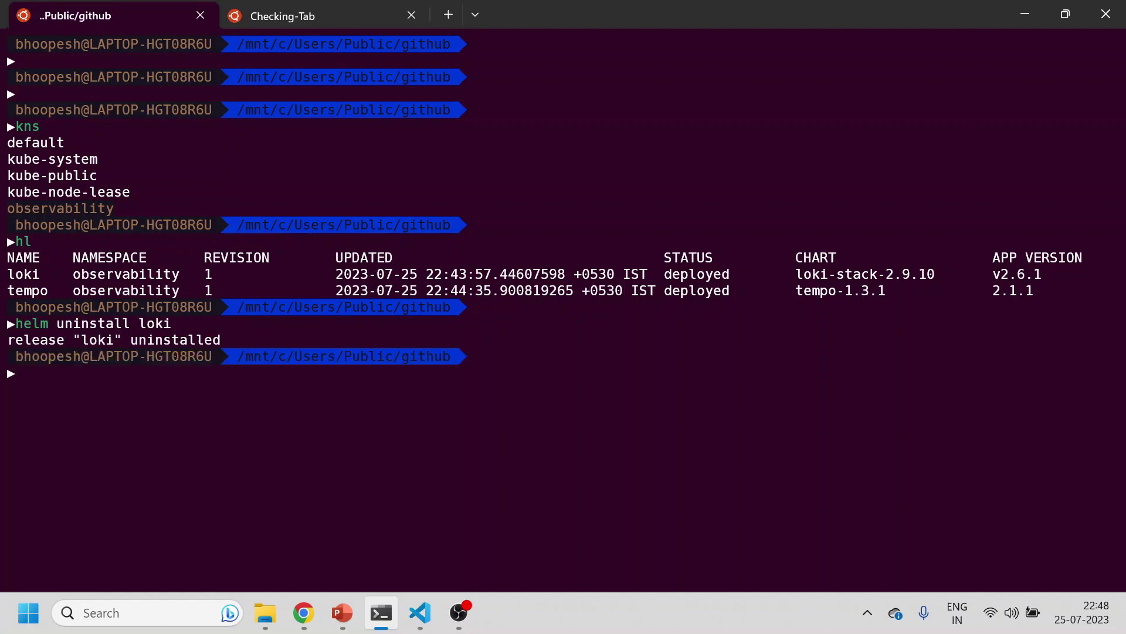
pyautogui.press('Up')
pyautogui.press('BackSpace')
pyautogui.press('BackSpace')
pyautogui.press('BackSpace')
pyautogui.press('BackSpace')
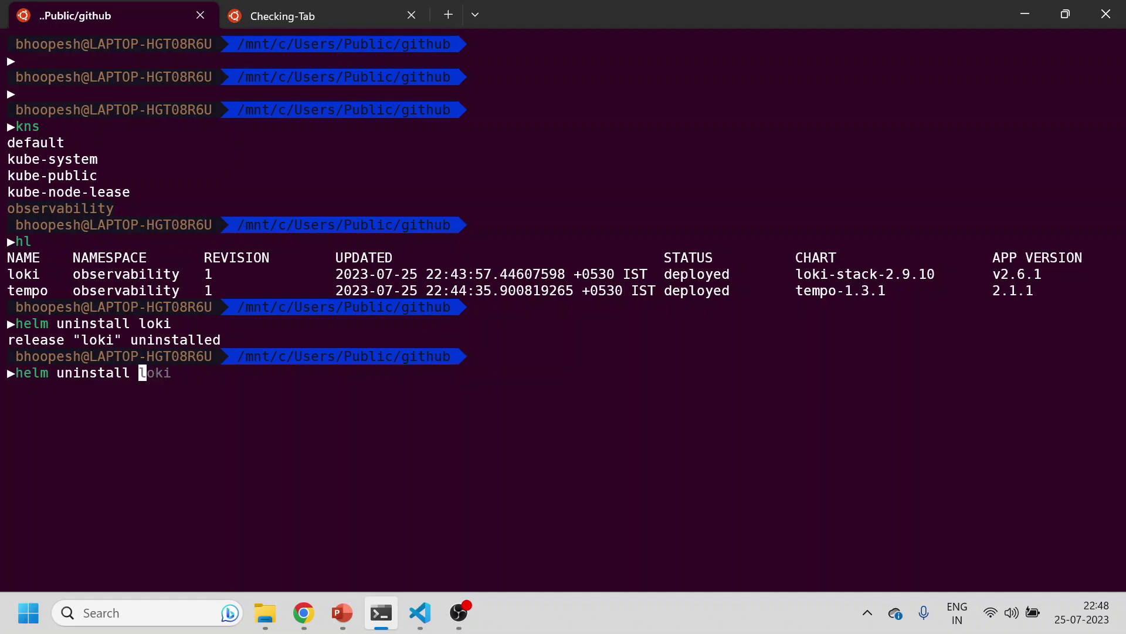
pyautogui.write('tempo')
pyautogui.press('Return')
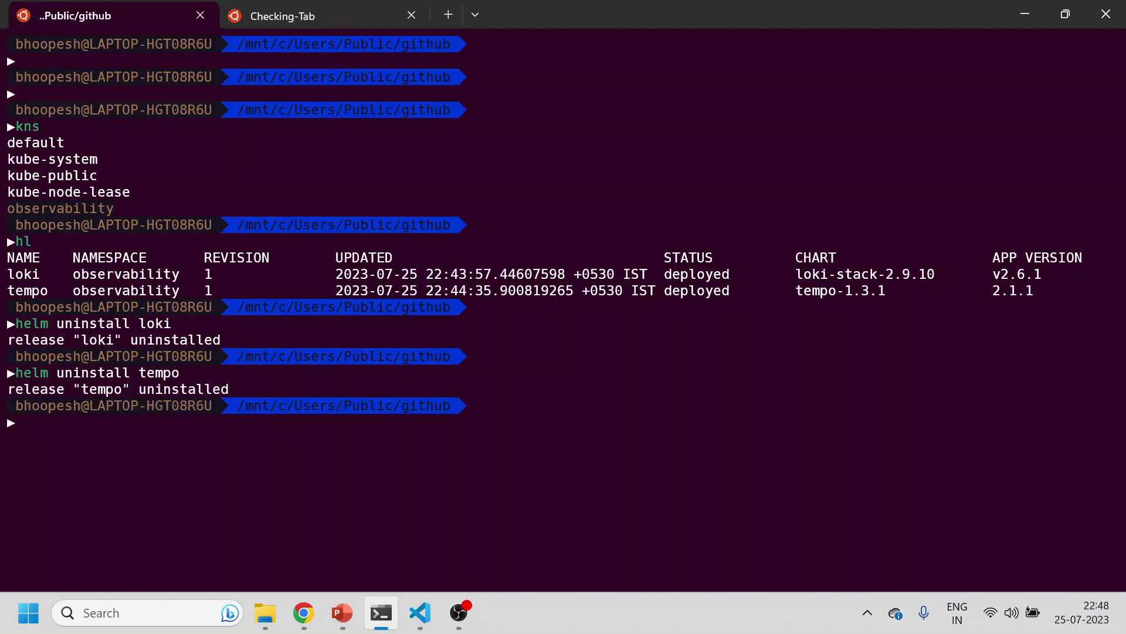
# - Move into the Grafana repository folder
pyautogui.hotkey('alt', 'Tab')
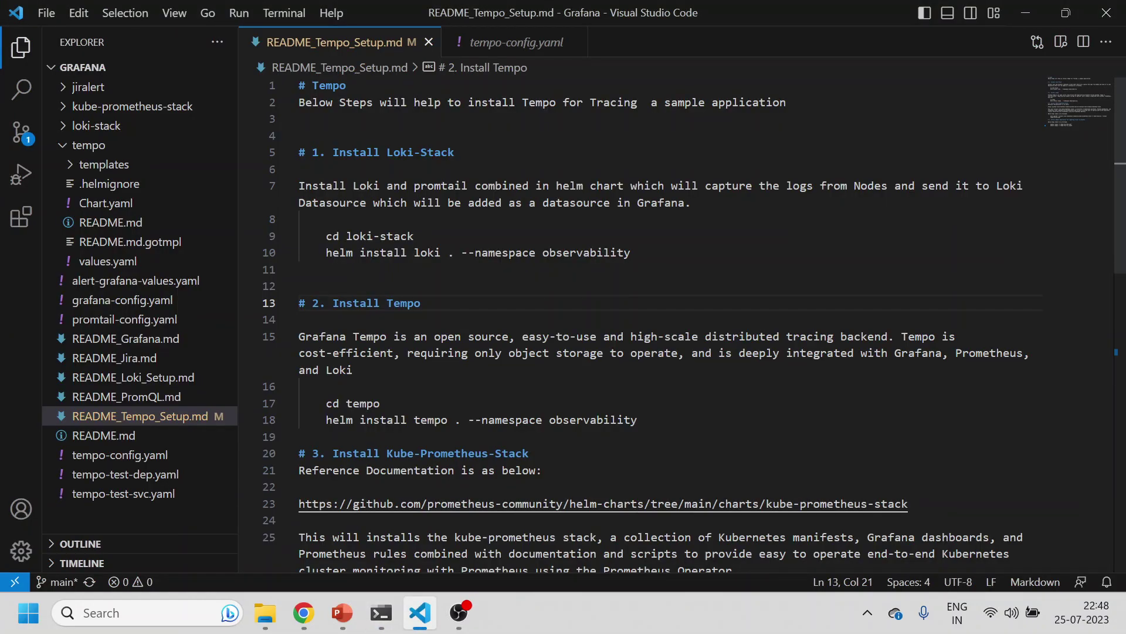
pyautogui.hotkey('alt', 'Tab')
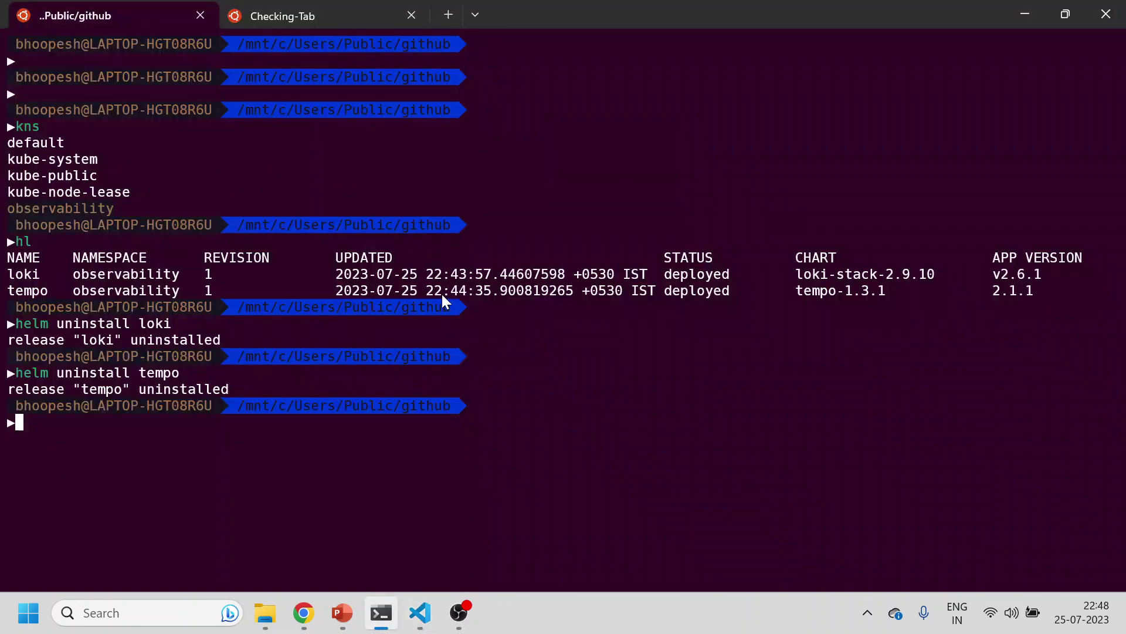
pyautogui.write('cd Grafana')
pyautogui.press('Return')
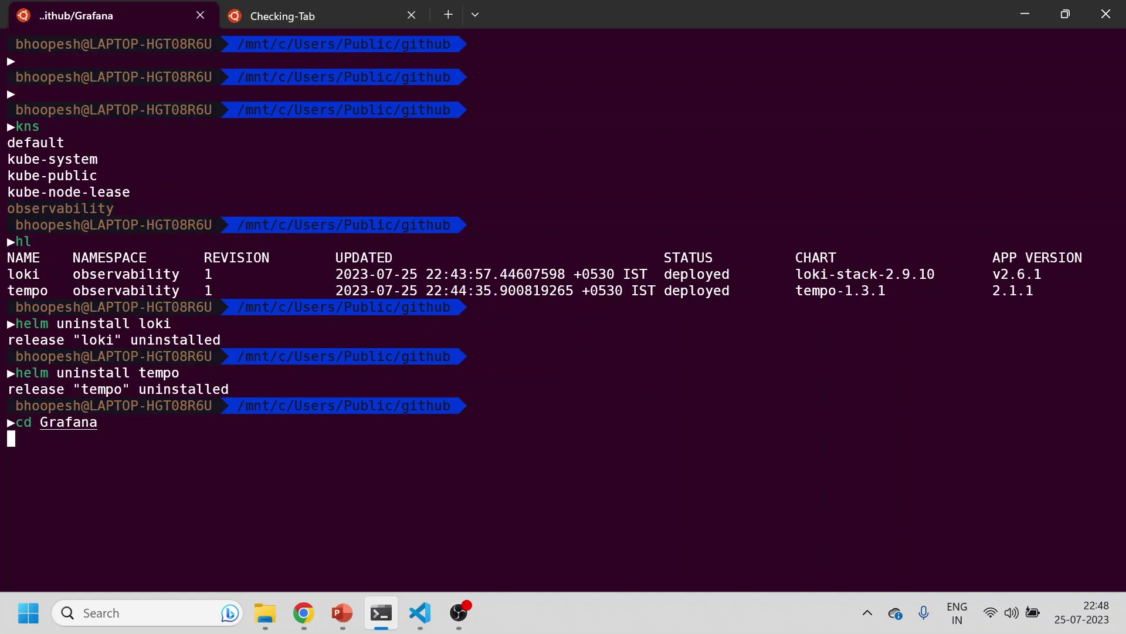
# - Change into the loki-stack chart folder using the cd command copied from the README
pyautogui.hotkey('alt', 'Tab')
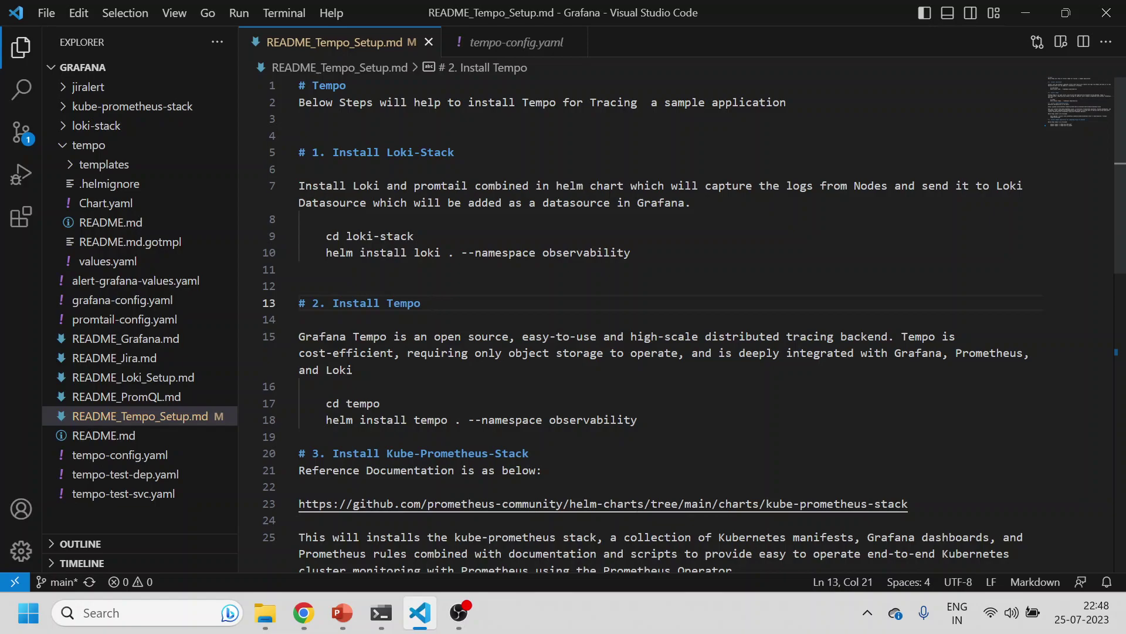
pyautogui.moveTo(414, 235); pyautogui.dragTo(325, 236)
pyautogui.hotkey('ctrl', 'c')
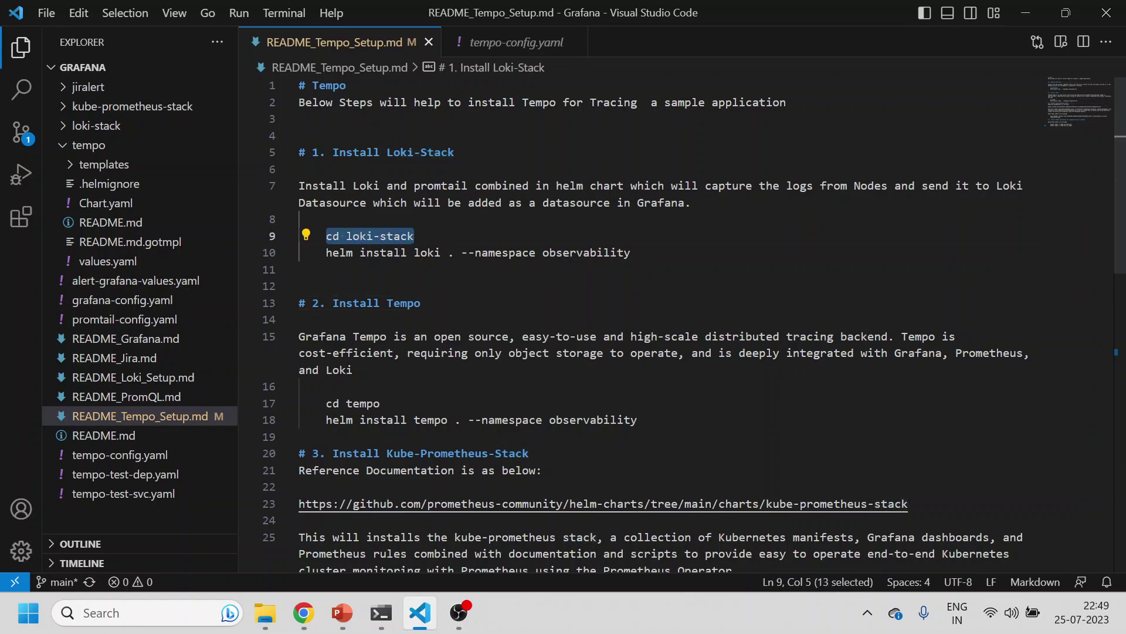
pyautogui.hotkey('alt', 'Tab')
pyautogui.hotkey('ctrl', 'v')
pyautogui.press('Return')
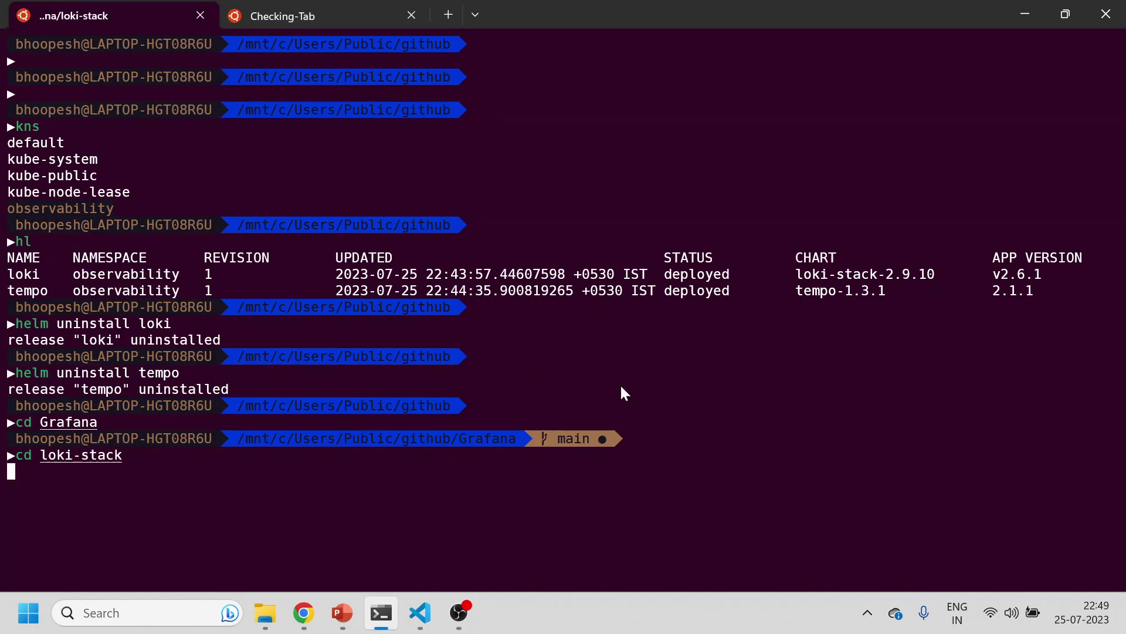
# - Run 'helm install loki . --namespace observability', copied from line 10 of the README
pyautogui.hotkey('alt', 'Tab')
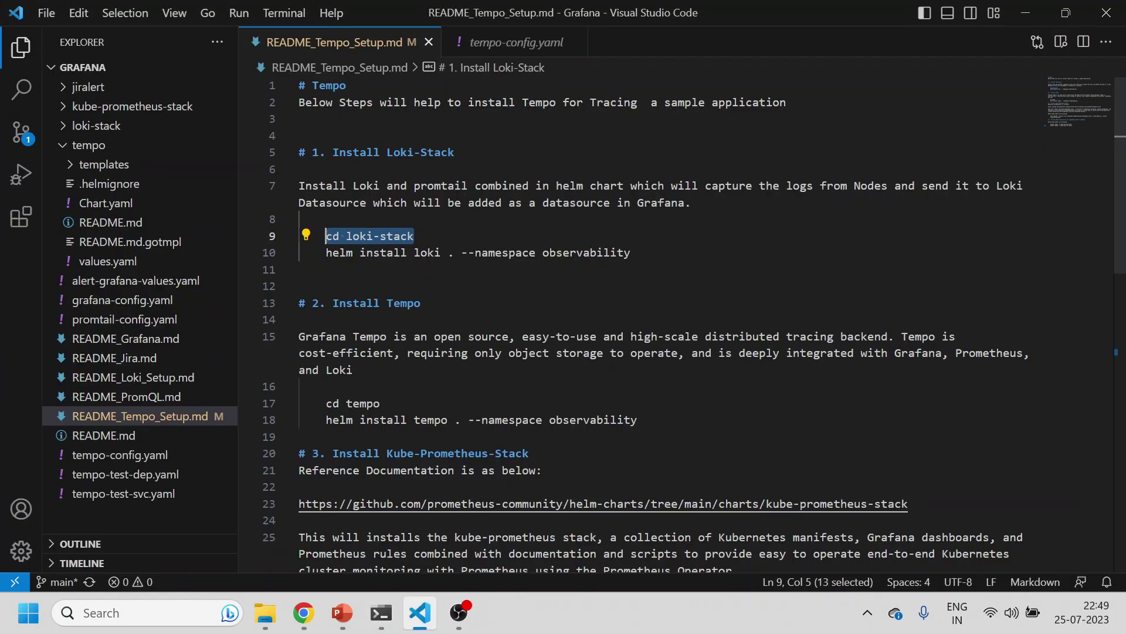
pyautogui.moveTo(631, 253); pyautogui.dragTo(325, 252)
pyautogui.click(325, 252)
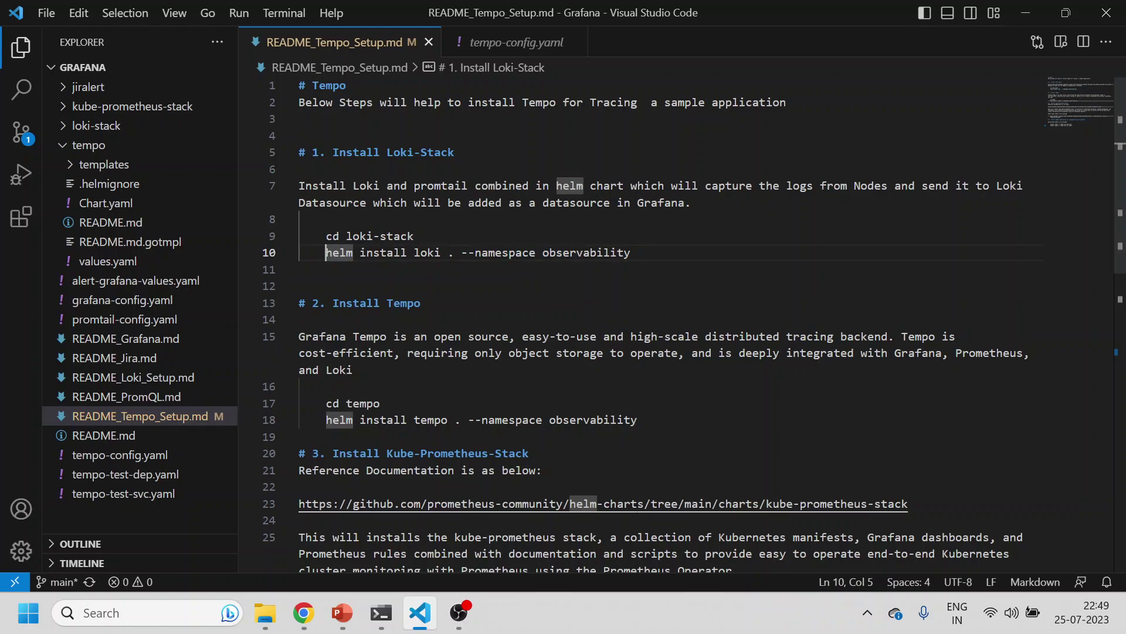
pyautogui.hotkey('alt', 'Tab')
pyautogui.hotkey('alt', 'Tab')
pyautogui.click(607, 304)
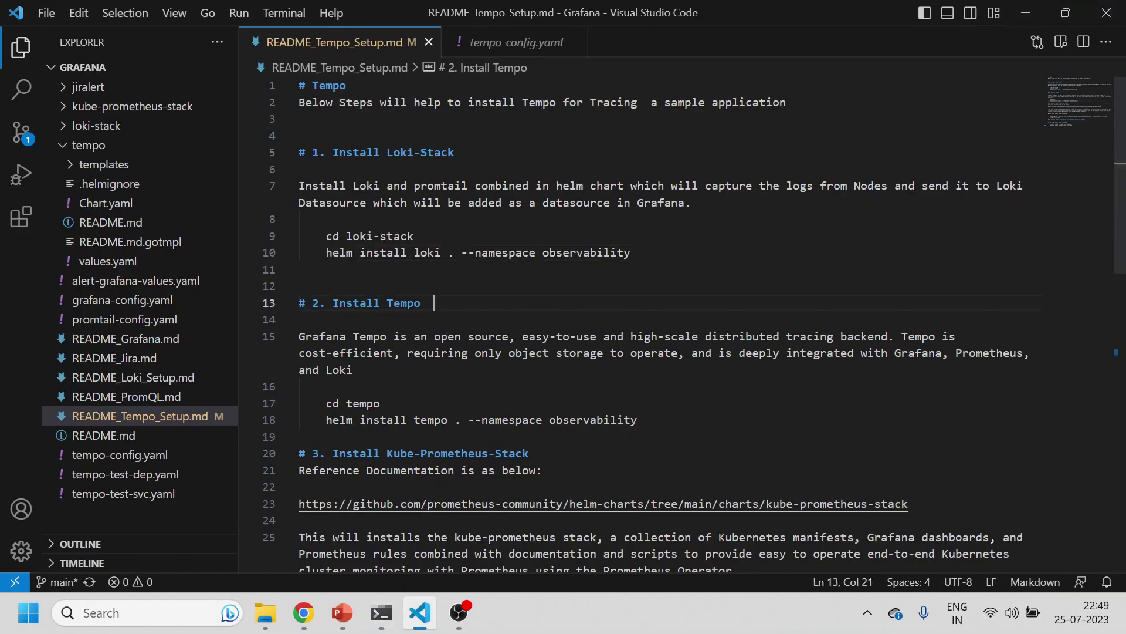
pyautogui.moveTo(631, 253); pyautogui.dragTo(326, 252)
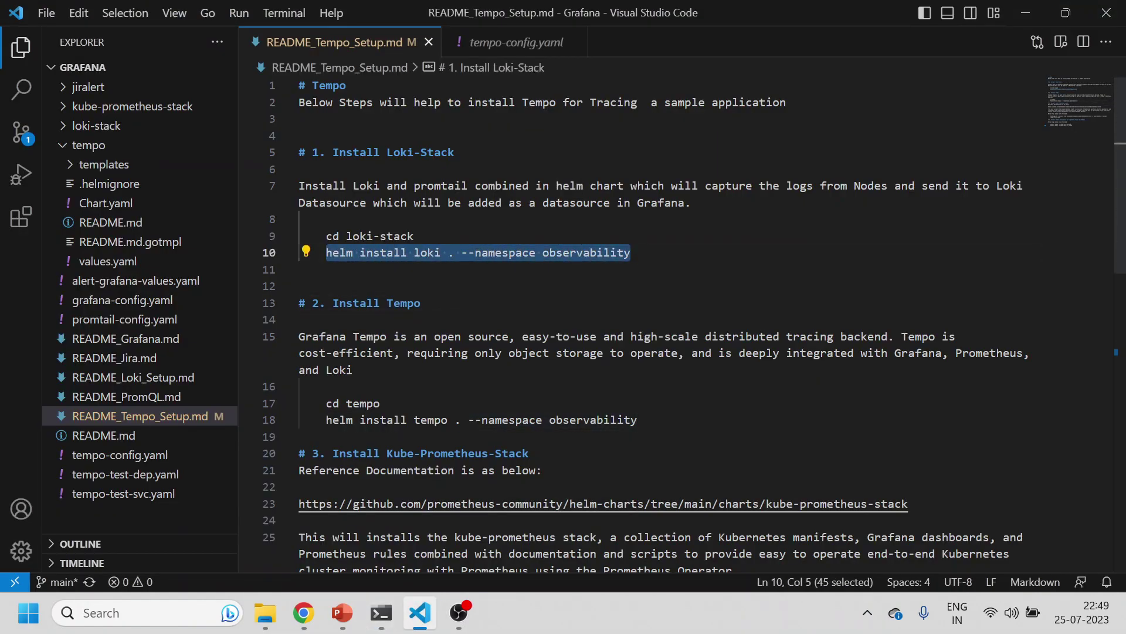
pyautogui.hotkey('ctrl', 'c')
pyautogui.hotkey('alt', 'Tab')
pyautogui.hotkey('ctrl', 'v')
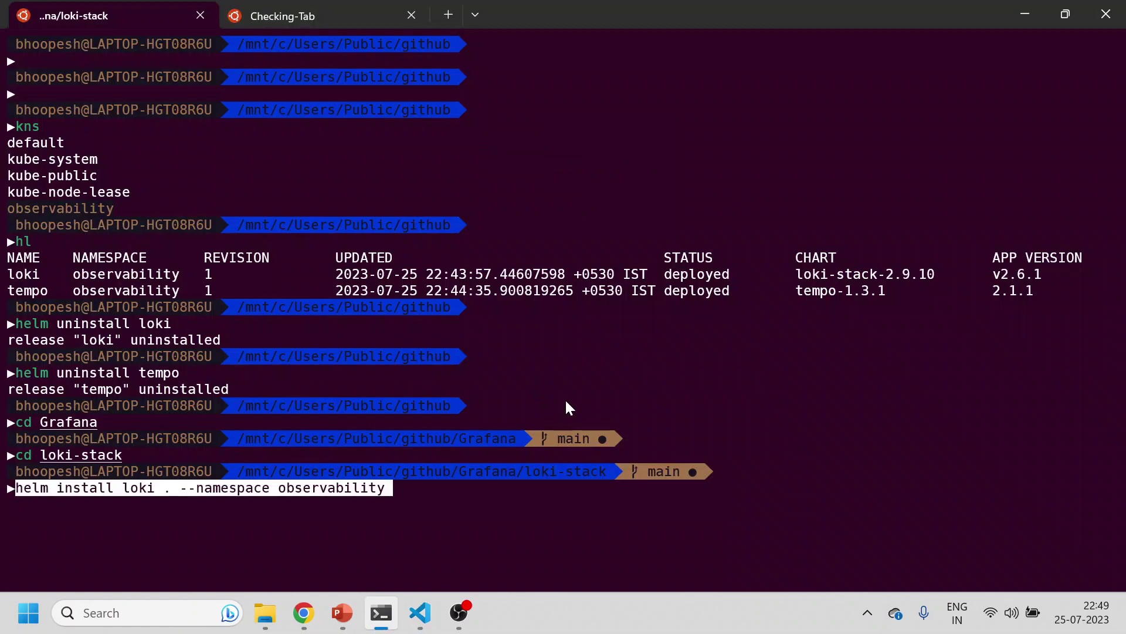
pyautogui.press('Return')
# - In the Checking-Tab session, clear the screen and list the Helm releases
pyautogui.click(327, 23)
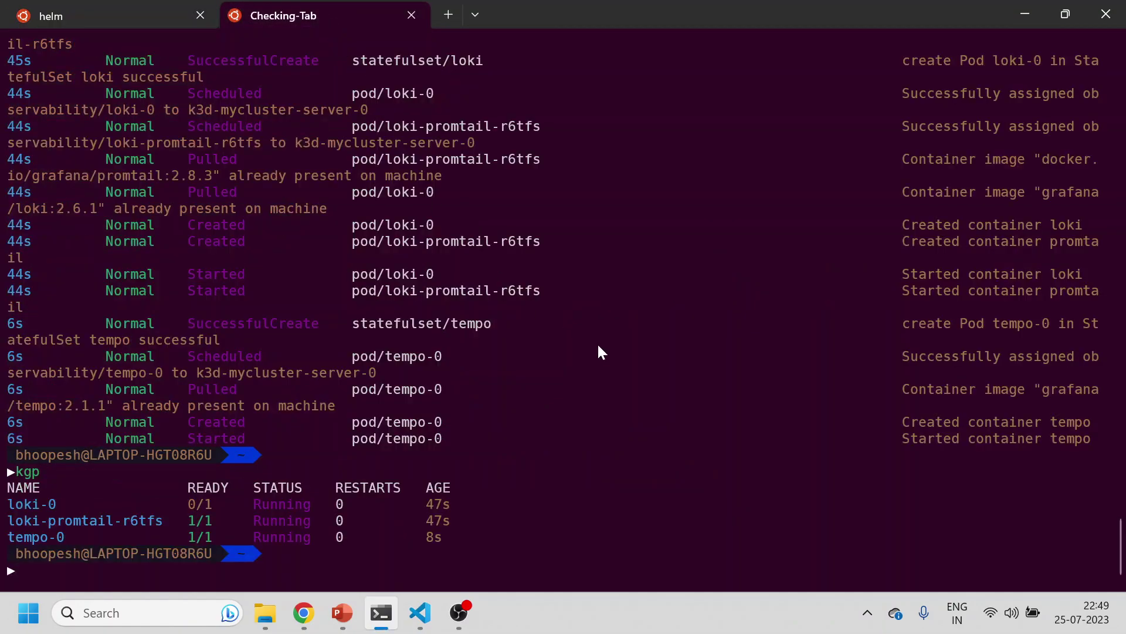
pyautogui.write('clear')
pyautogui.press('Return')
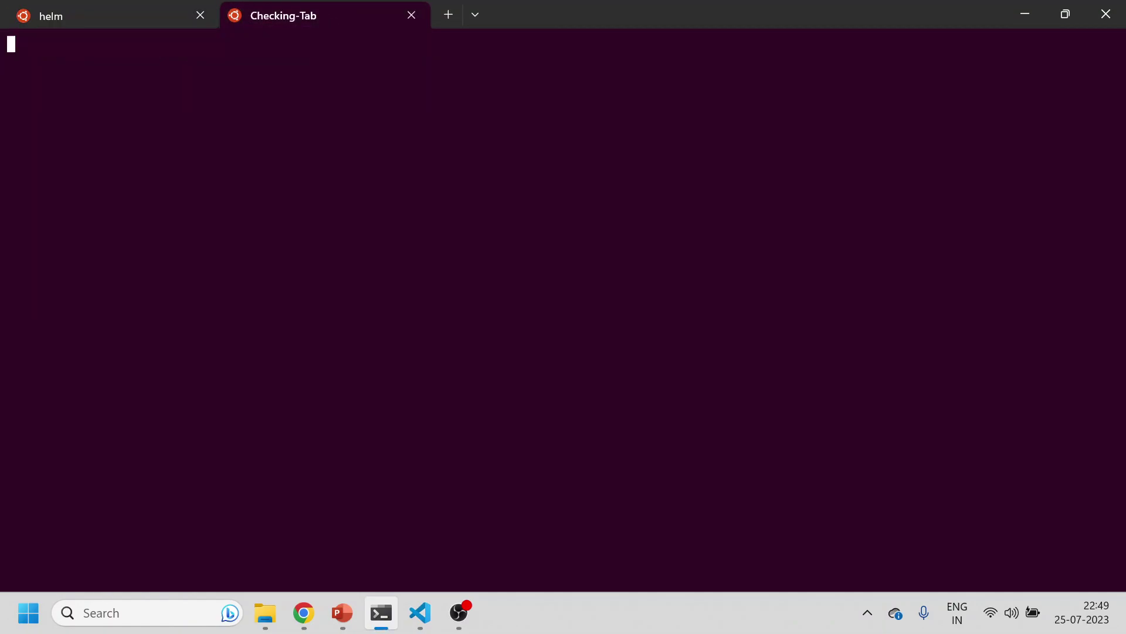
pyautogui.write('hl')
pyautogui.press('Return')
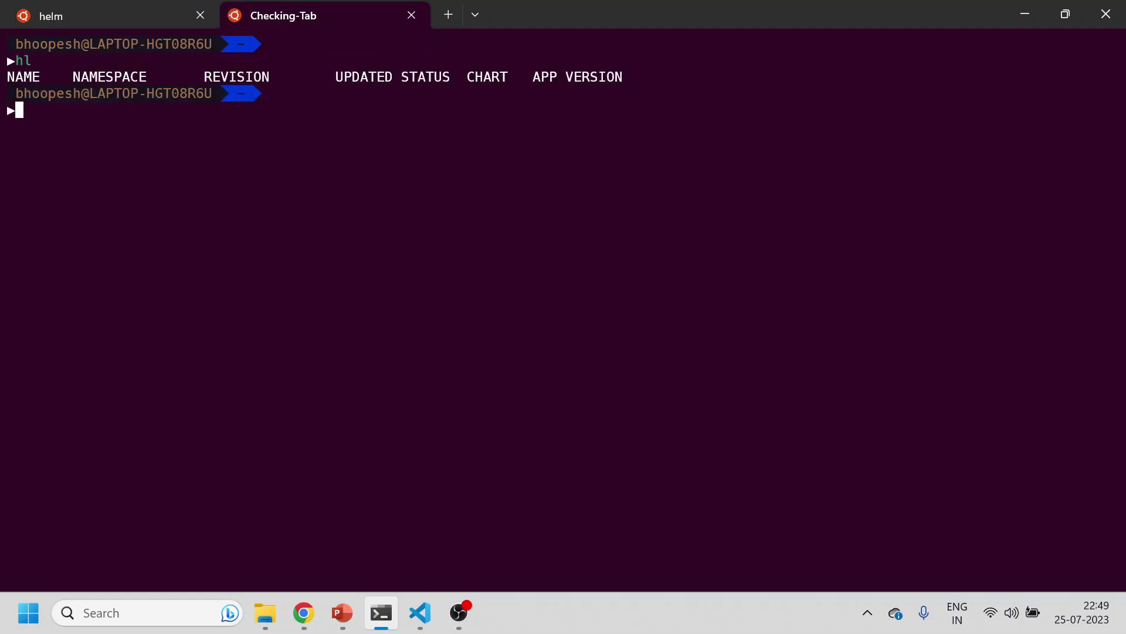
pyautogui.write('hl')
pyautogui.press('Return')
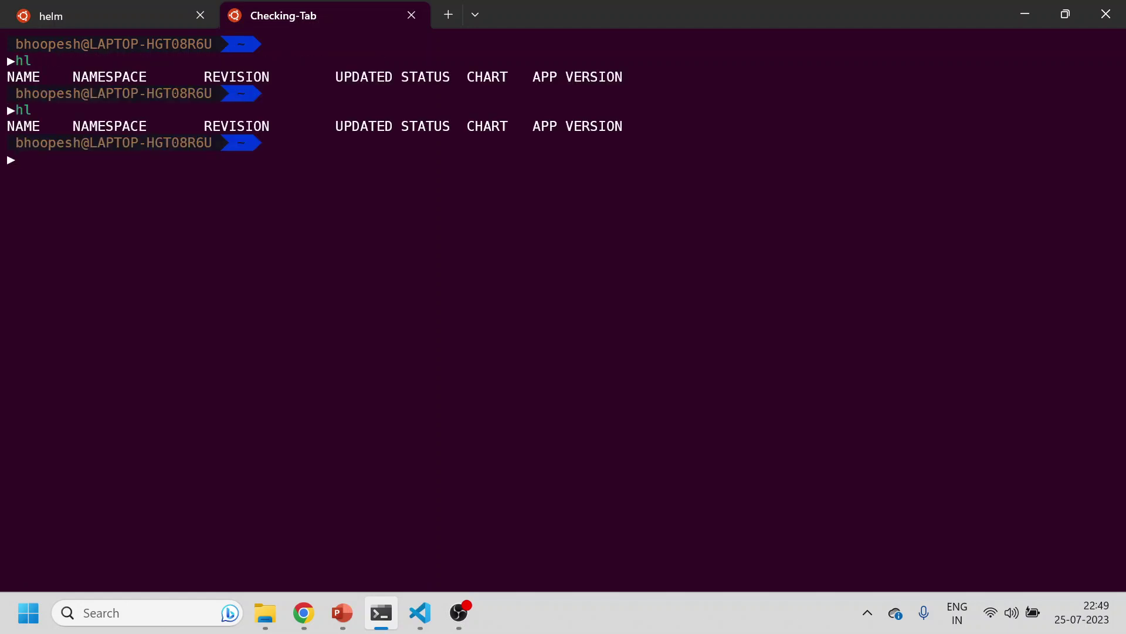
# - Check the loki install output, confirm loki is deployed with hl, and list pods with kgp
pyautogui.click(134, 22)
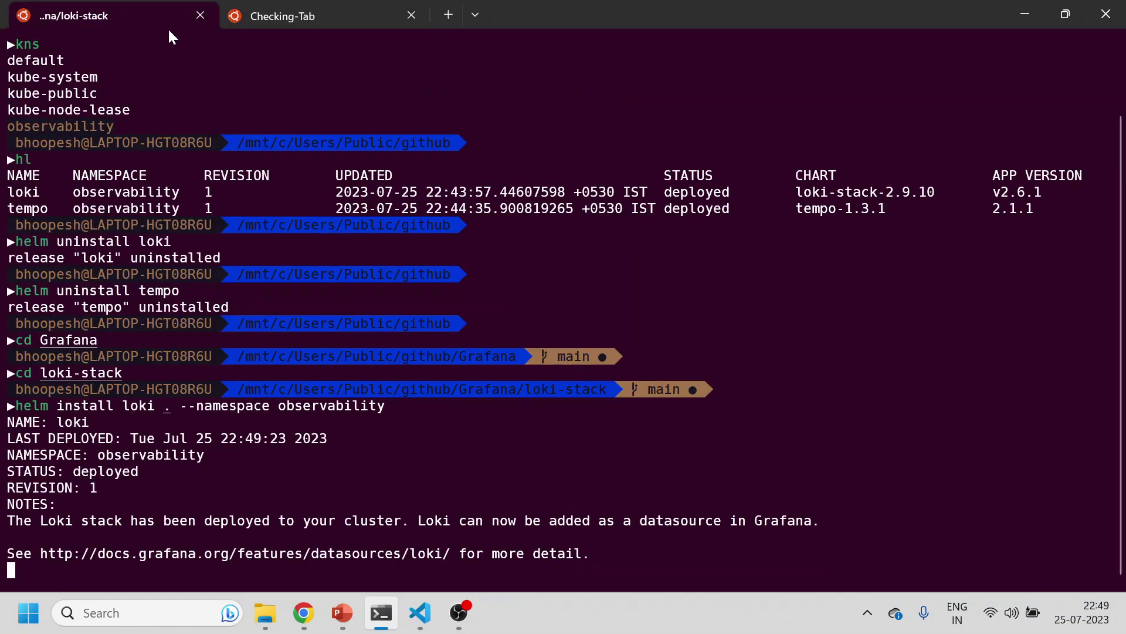
pyautogui.click(295, 22)
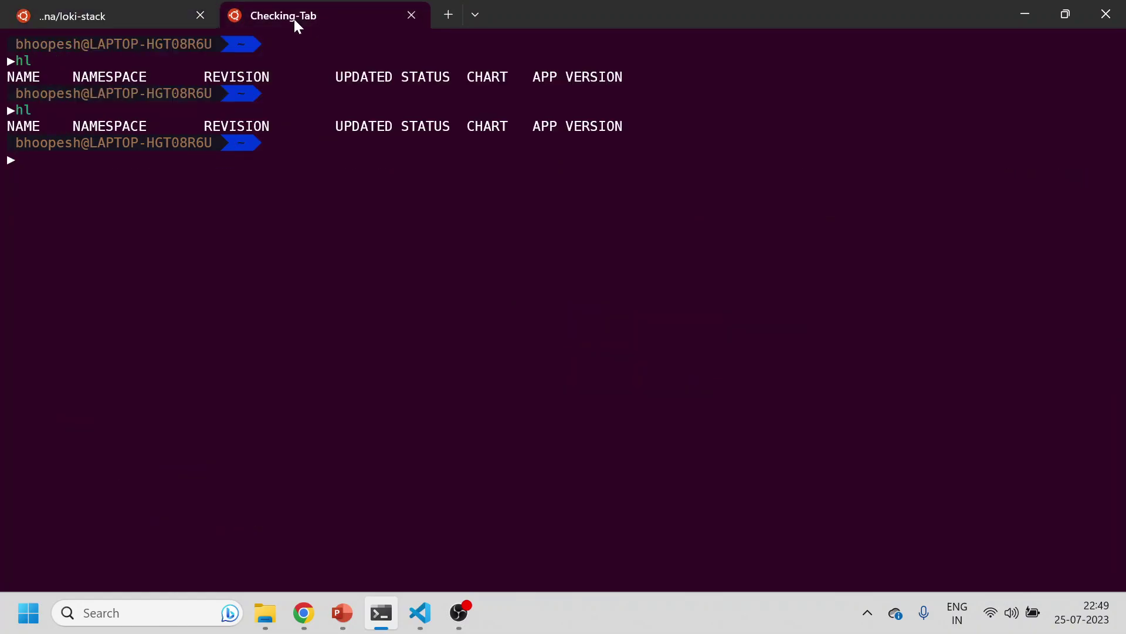
pyautogui.write('hl')
pyautogui.press('Return')
pyautogui.write('kgp')
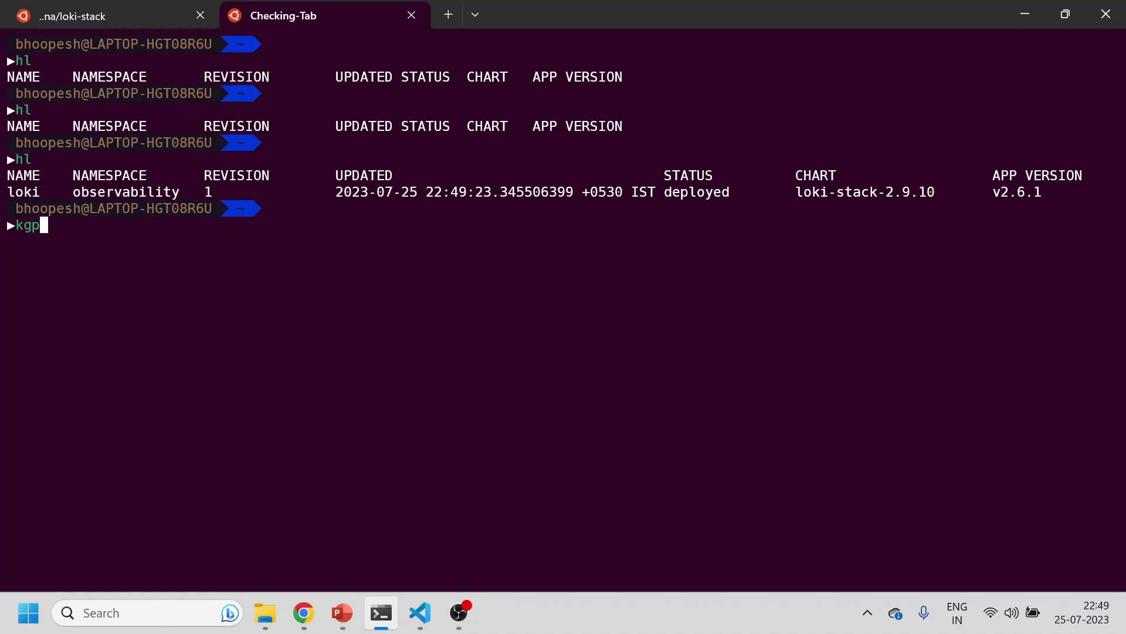
pyautogui.press('Return')
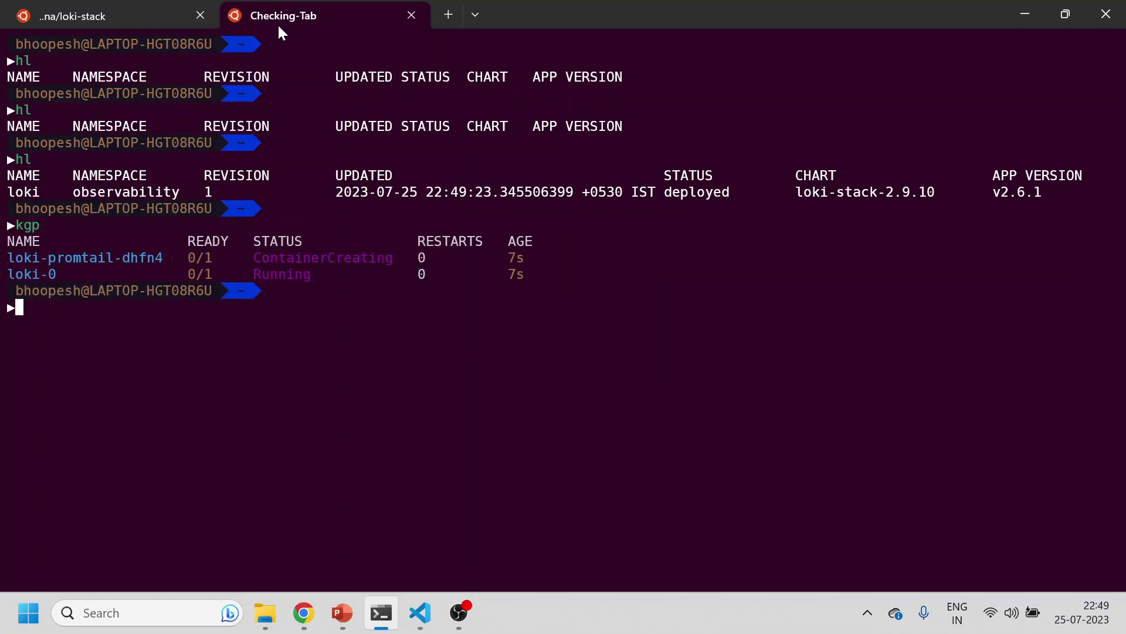
pyautogui.click(139, 23)
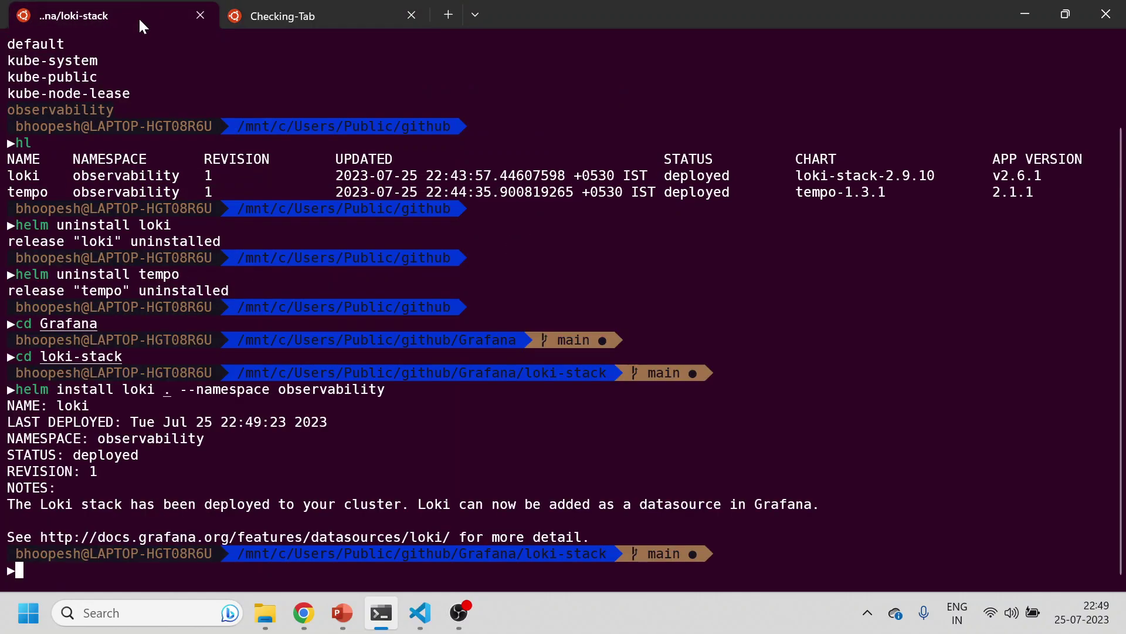
pyautogui.click(421, 604)
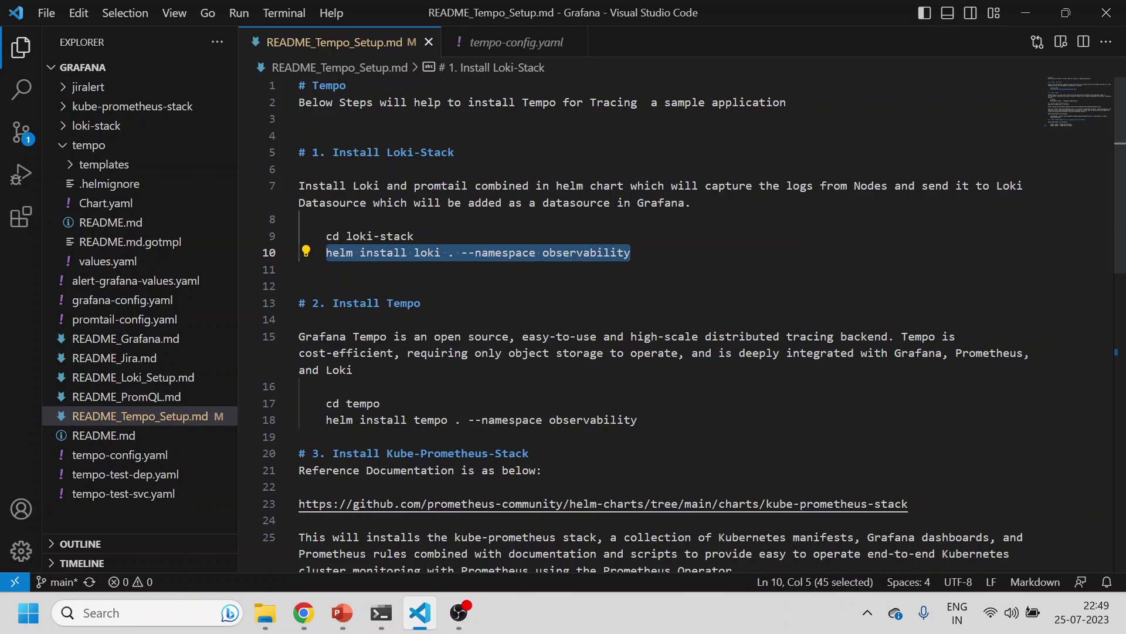
# - Change into ../tempo and run 'helm install tempo . --namespace observability' from README line 18
pyautogui.moveTo(637, 420); pyautogui.dragTo(326, 420)
pyautogui.hotkey('alt', 'Tab')
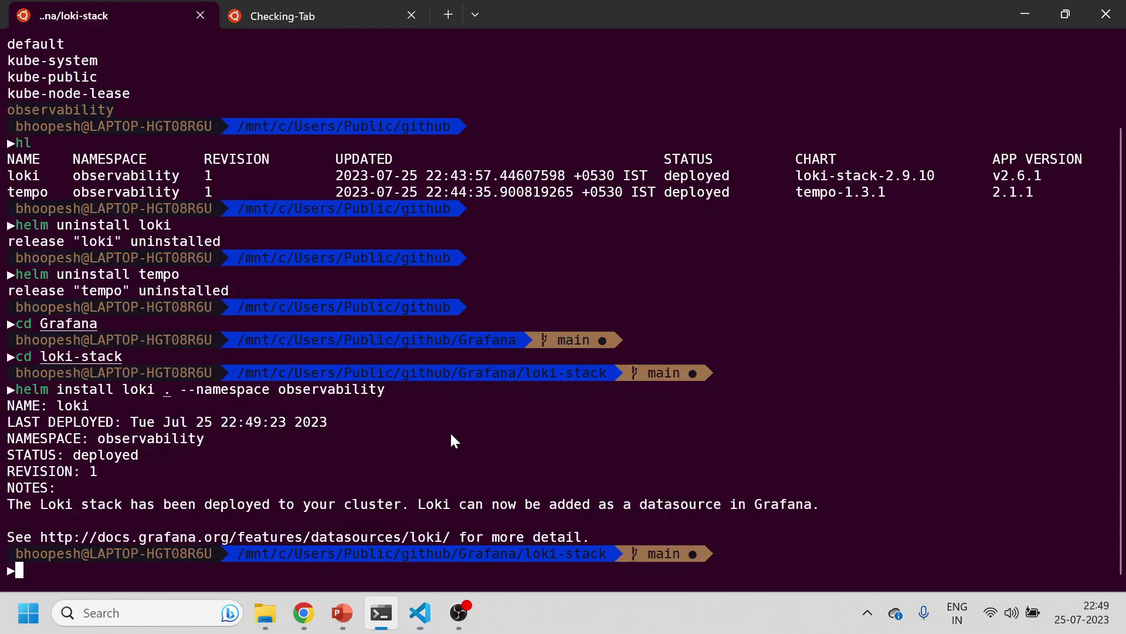
pyautogui.write('cd ../')
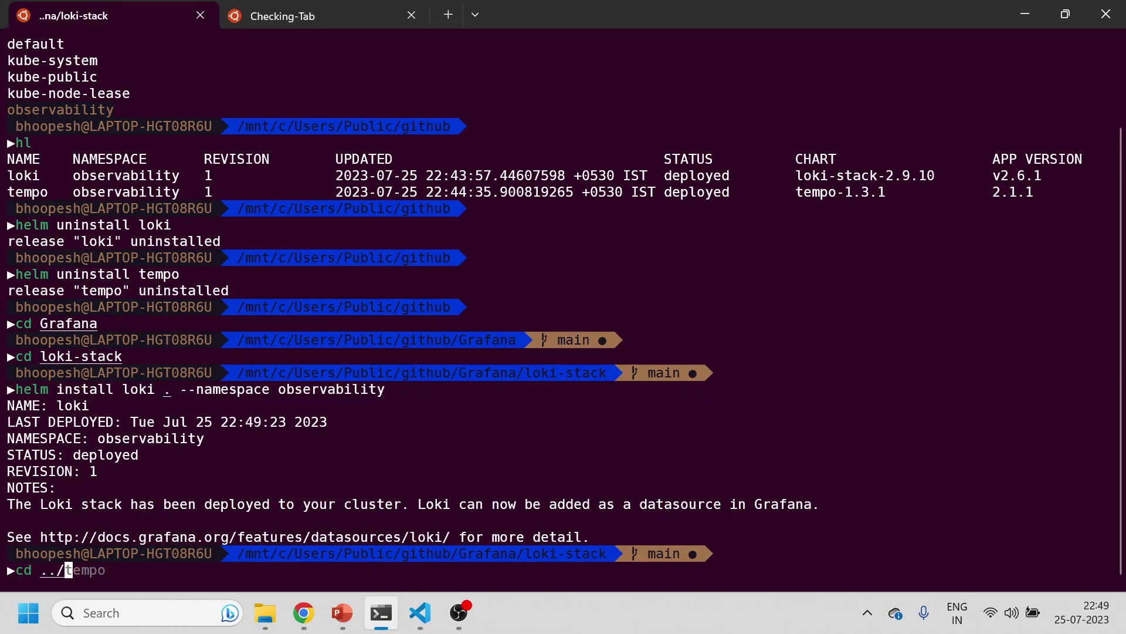
pyautogui.press('Right')
pyautogui.press('Return')
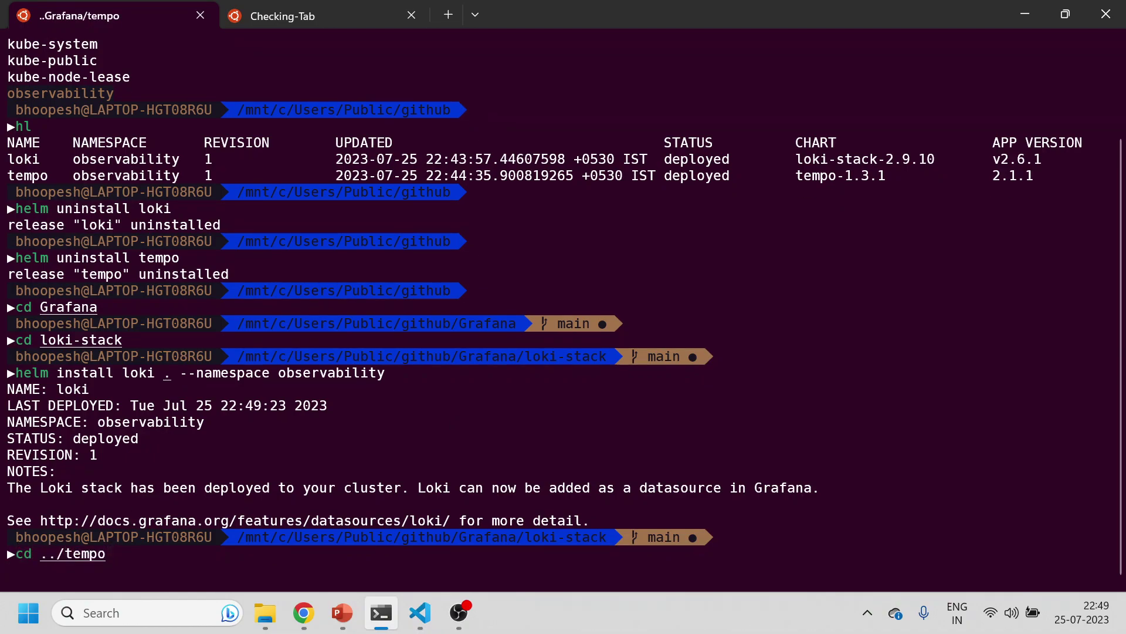
pyautogui.hotkey('alt', 'Tab')
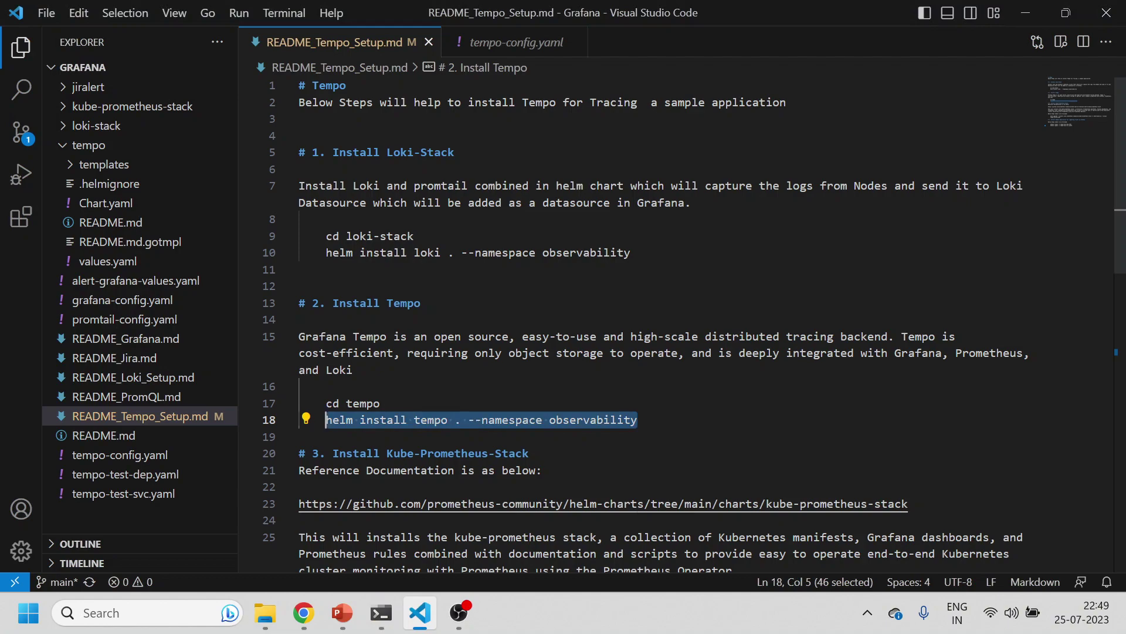
pyautogui.hotkey('ctrl', 'c')
pyautogui.hotkey('alt', 'Tab')
pyautogui.hotkey('ctrl', 'v')
pyautogui.press('Return')
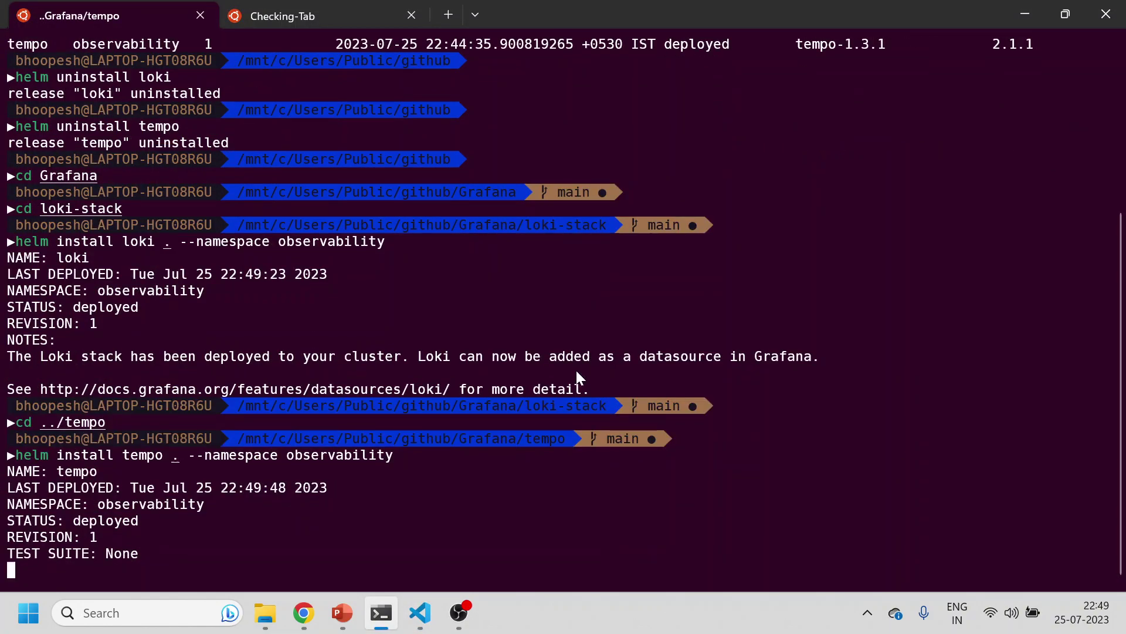
# - Confirm the loki and tempo releases and the tempo-0 pod in Checking-Tab, then clear the tempo session
pyautogui.click(319, 15)
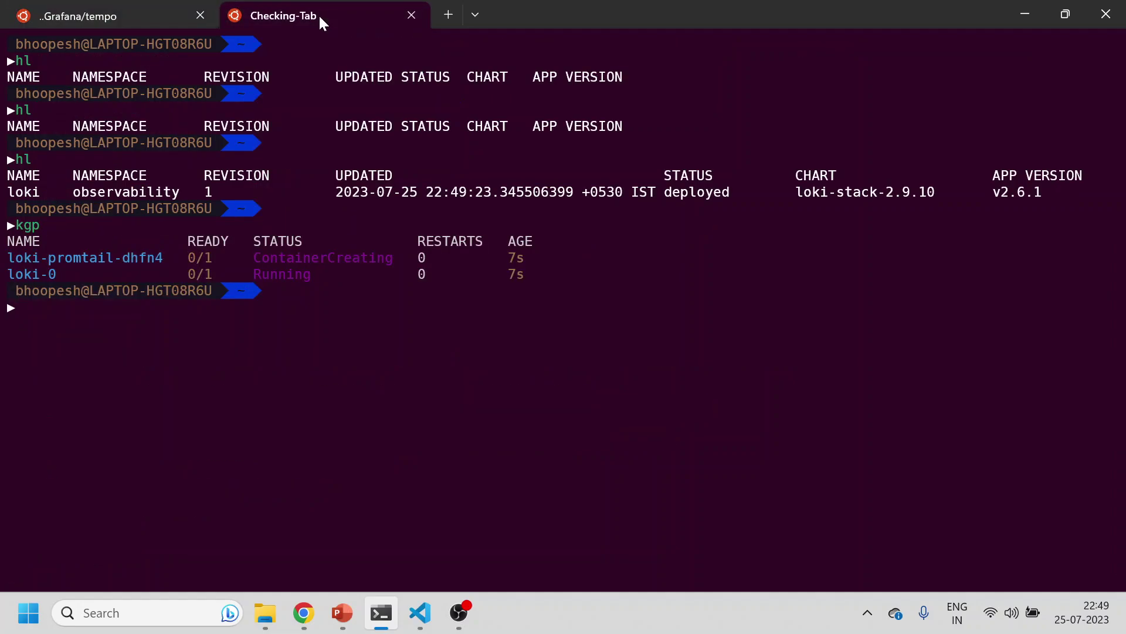
pyautogui.write('hl')
pyautogui.press('Return')
pyautogui.write('kgp')
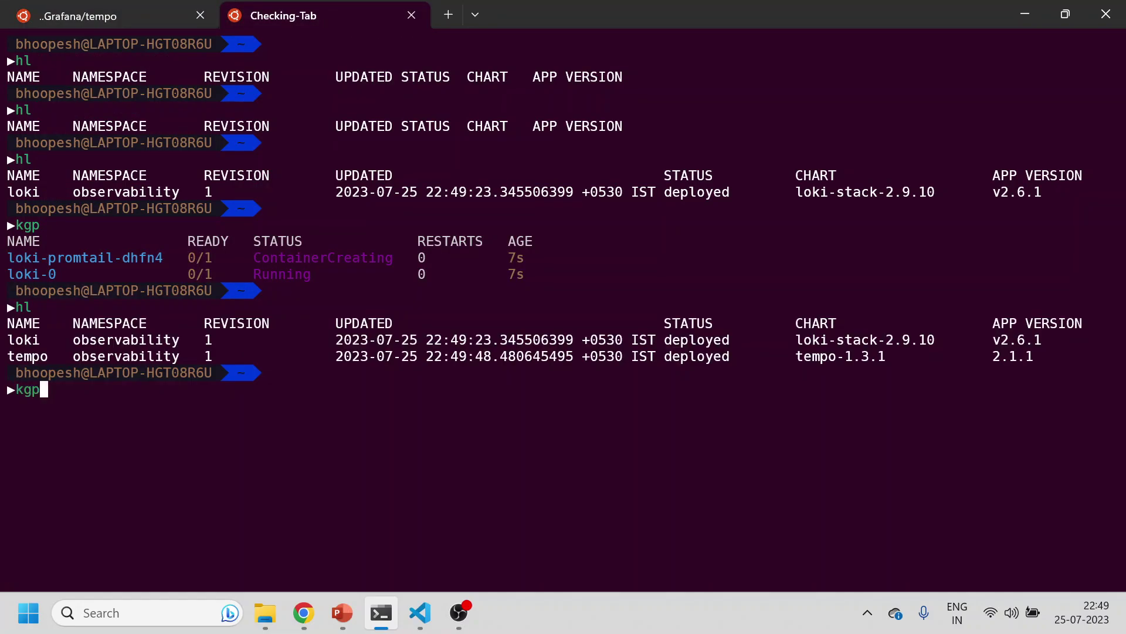
pyautogui.press('Return')
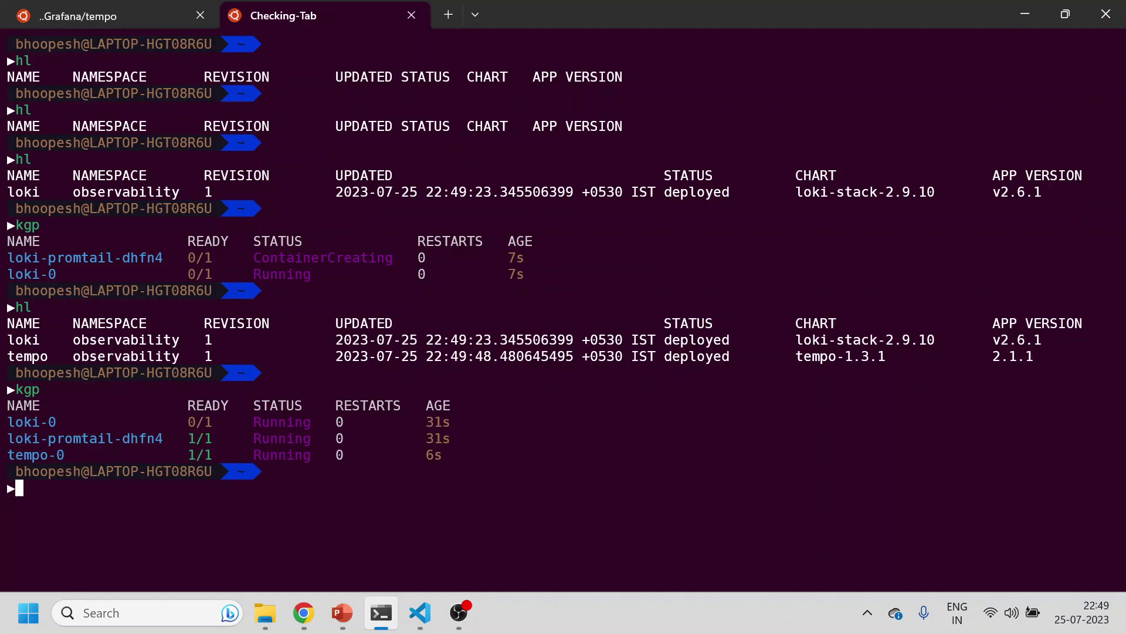
pyautogui.hotkey('alt', 'Tab')
pyautogui.click(129, 16)
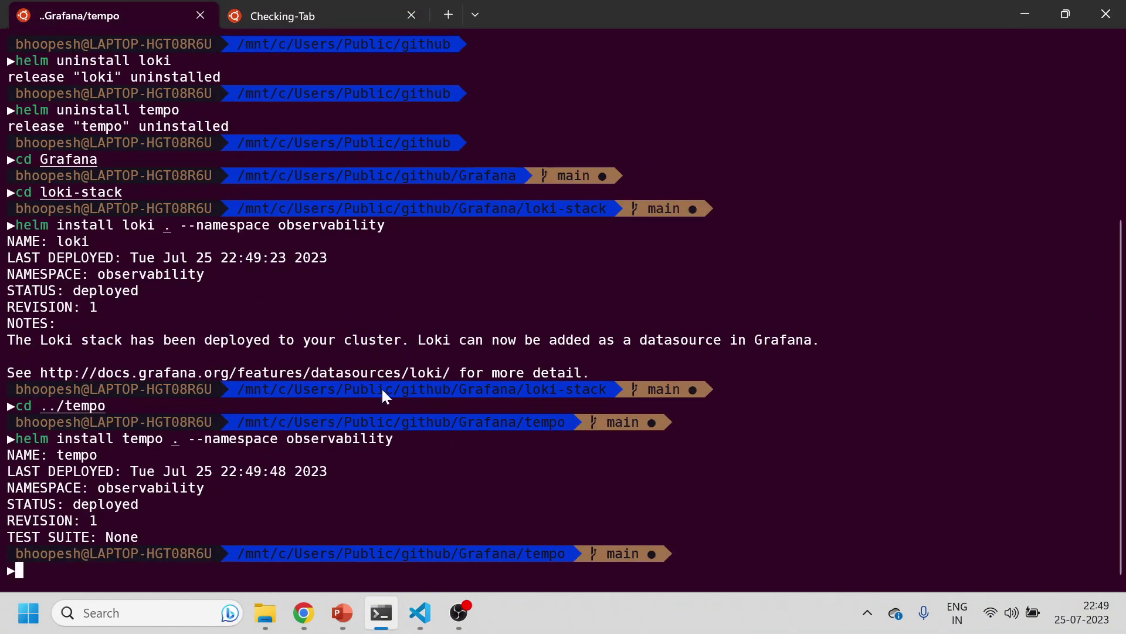
pyautogui.write('clear')
pyautogui.press('Return')
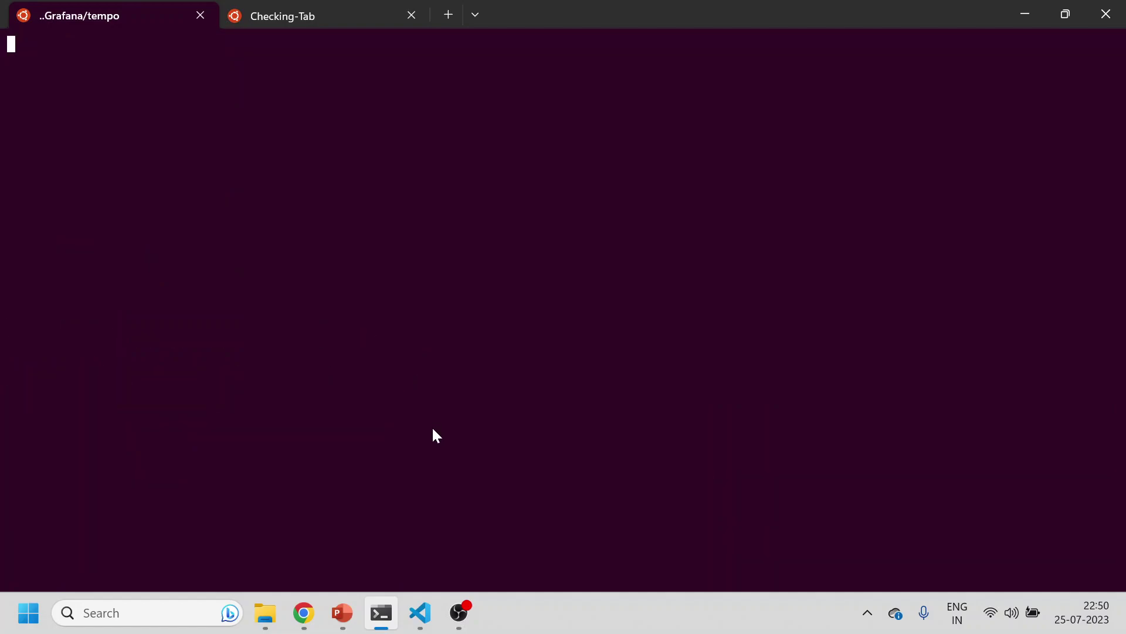
# - Examine the line 29 kube-prometheus-stack upgrade: release prod, namespace observability, values file tempo-config.yaml
pyautogui.hotkey('alt', 'Tab')
pyautogui.scroll(-3, 675, 323)
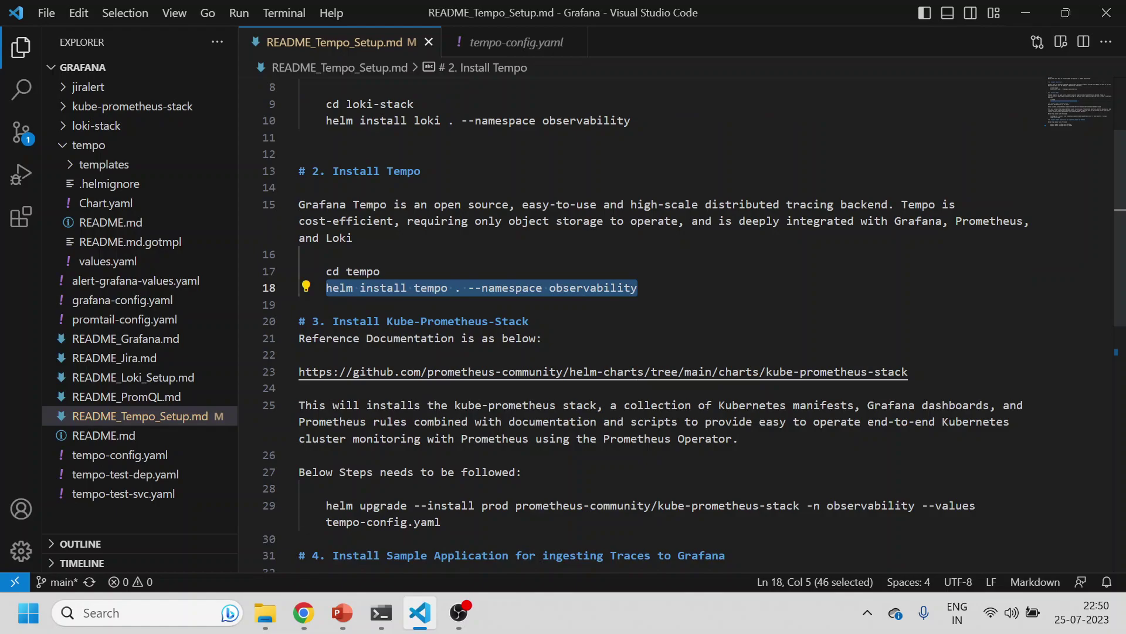
pyautogui.scroll(-2, 674, 323)
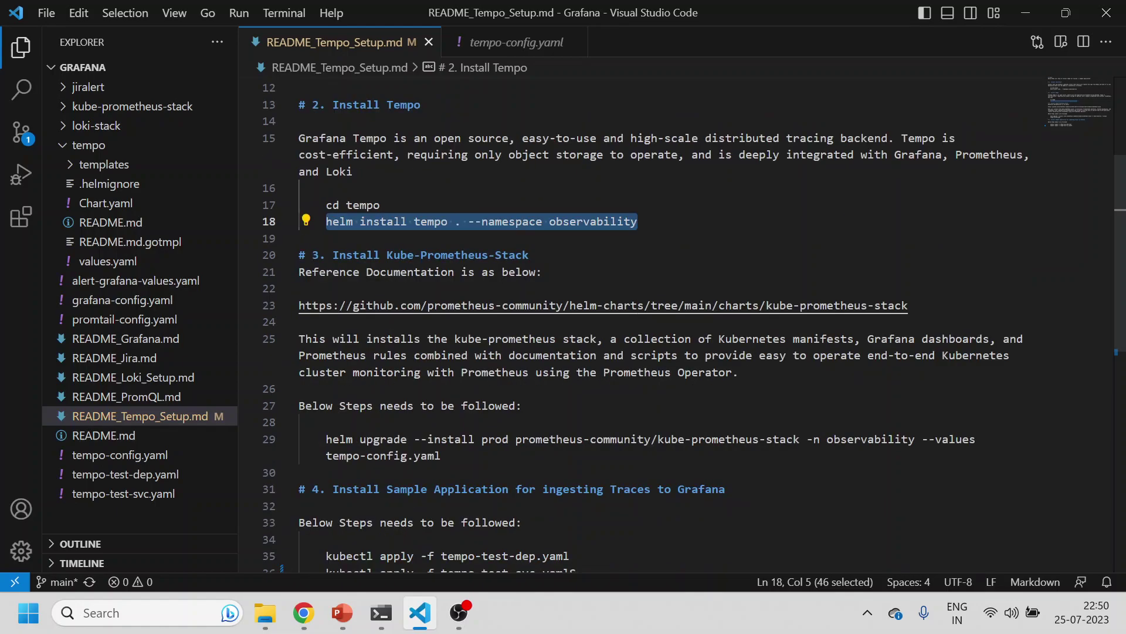
pyautogui.moveTo(441, 455); pyautogui.dragTo(326, 439)
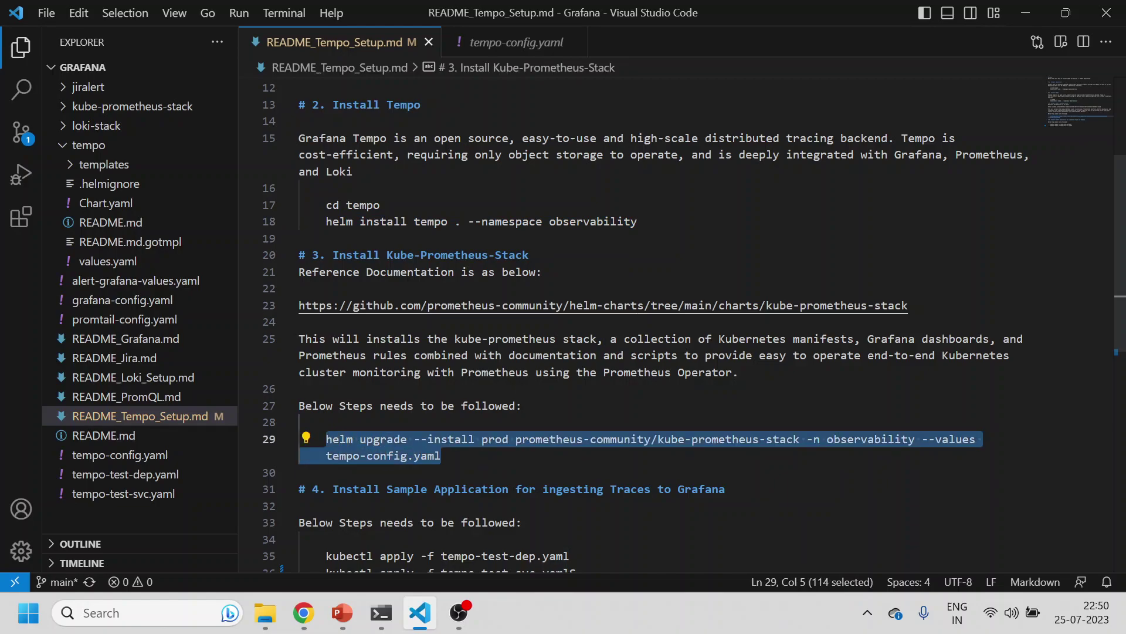
pyautogui.doubleClick(495, 439)
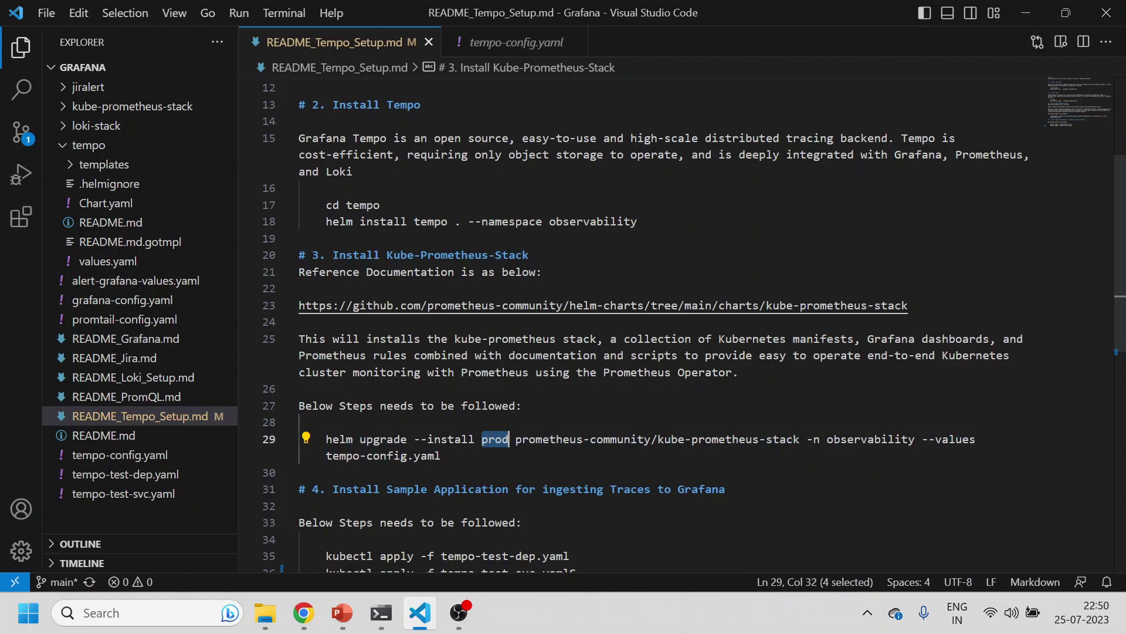
pyautogui.doubleClick(870, 439)
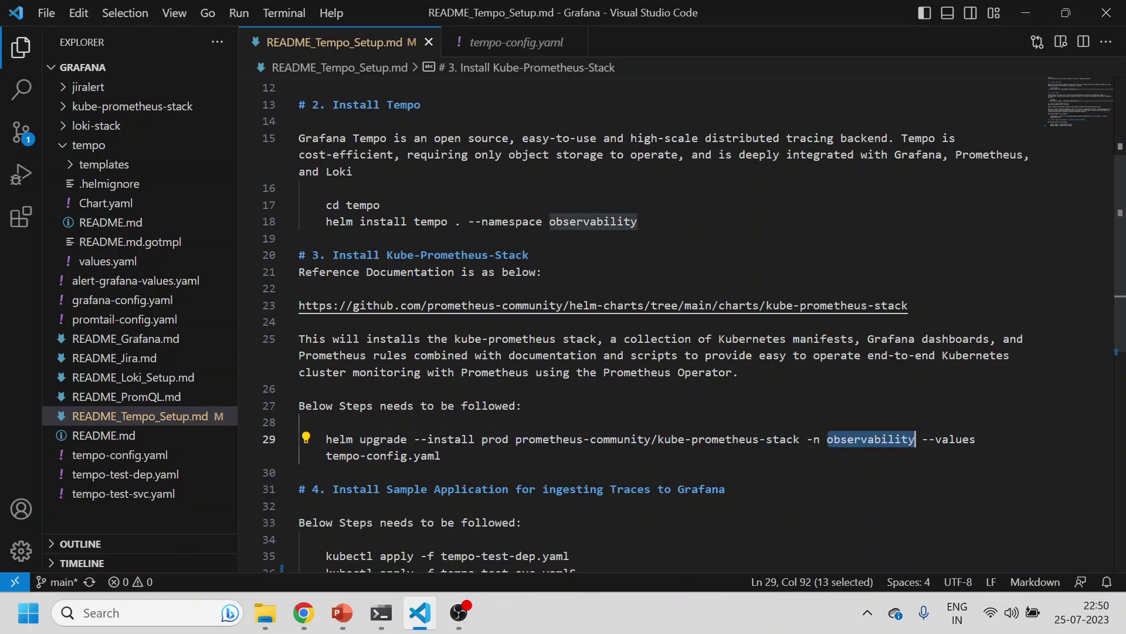
pyautogui.moveTo(326, 456); pyautogui.dragTo(436, 455)
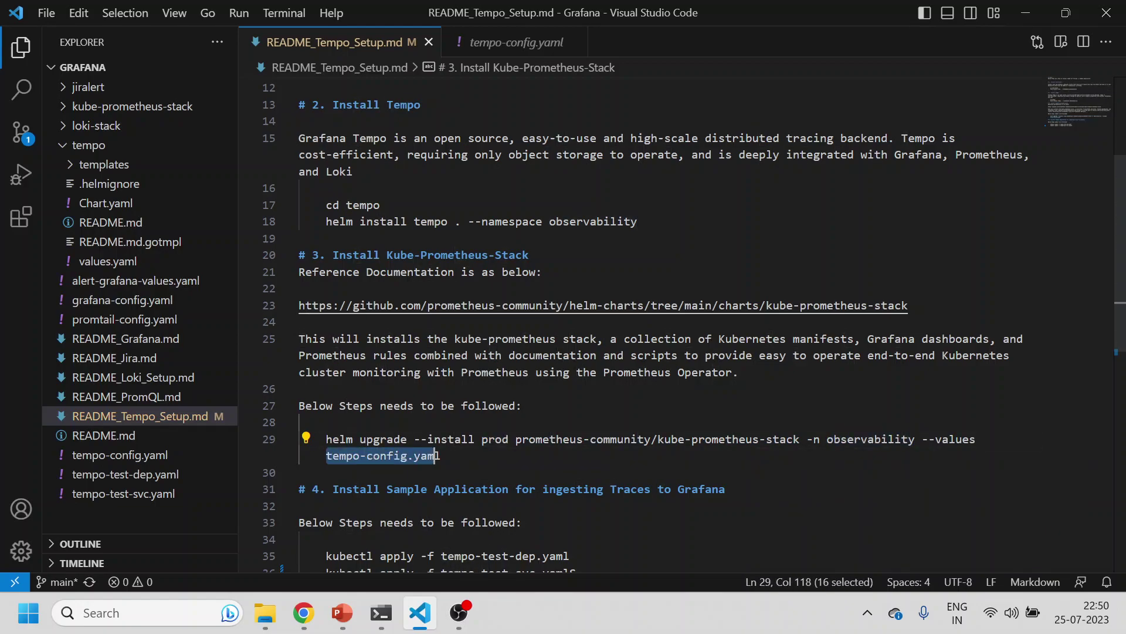
# - Review tempo-config.yaml's Loki and Tempo data sources and TraceID field, then select the README's helm upgrade command
pyautogui.click(510, 43)
pyautogui.click(414, 451)
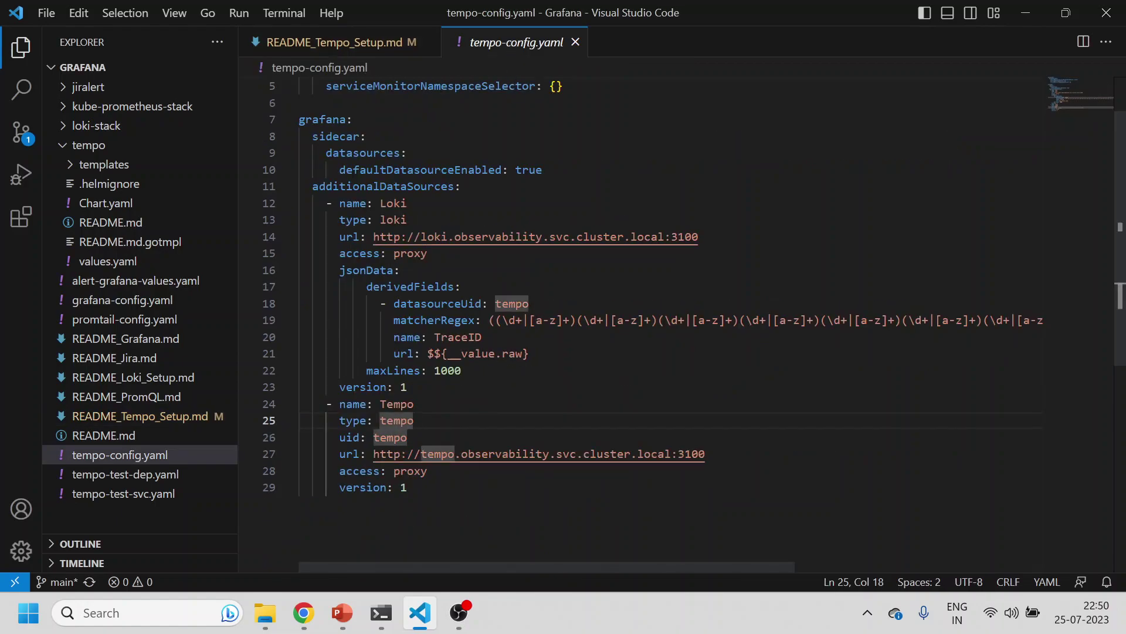
pyautogui.scroll(2, 413, 451)
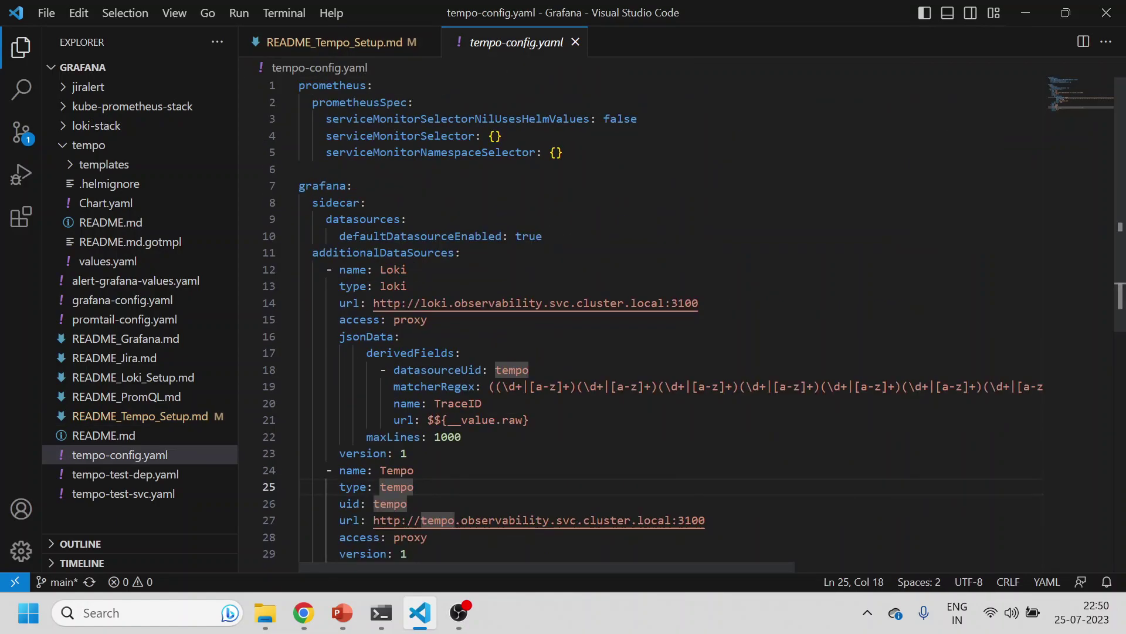
pyautogui.moveTo(339, 269); pyautogui.dragTo(407, 453)
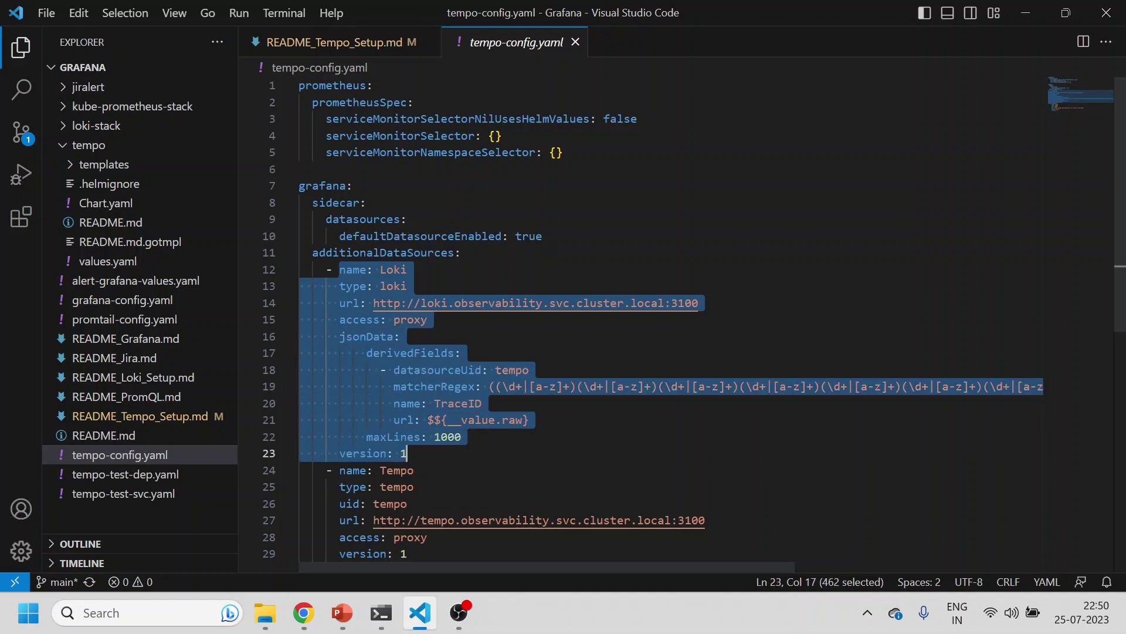
pyautogui.moveTo(406, 553); pyautogui.dragTo(333, 486)
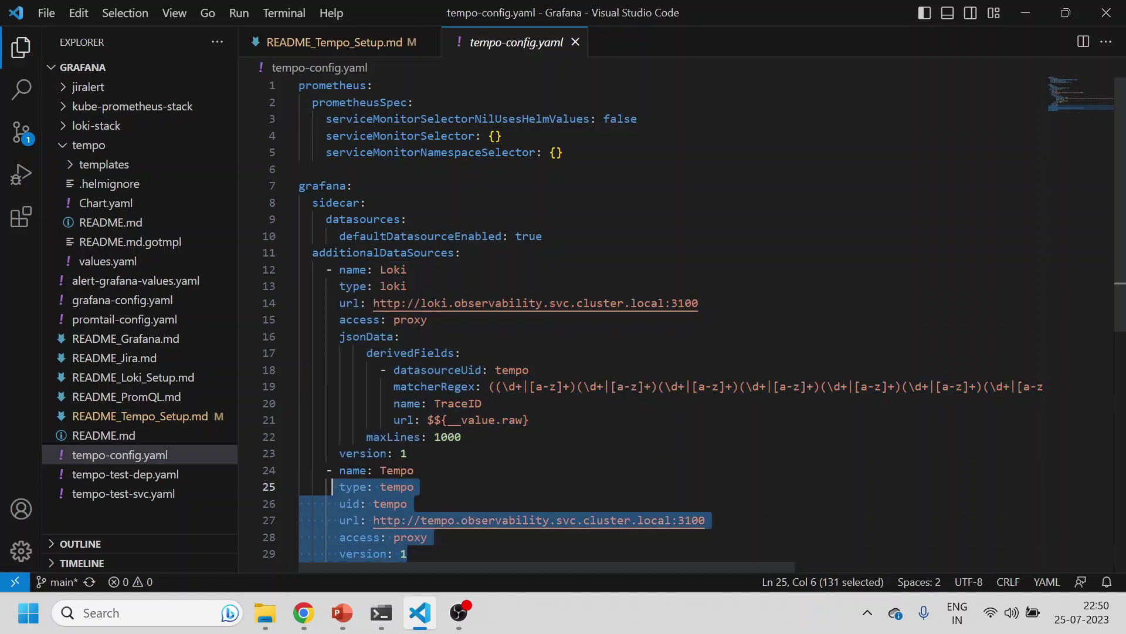
pyautogui.doubleClick(458, 403)
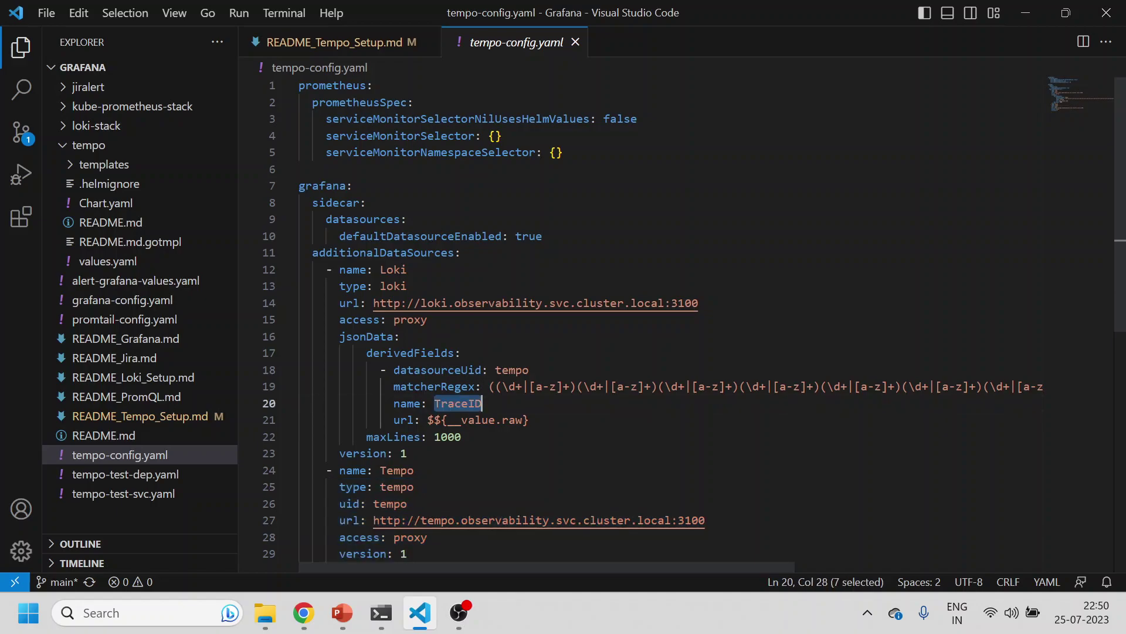
pyautogui.click(182, 416)
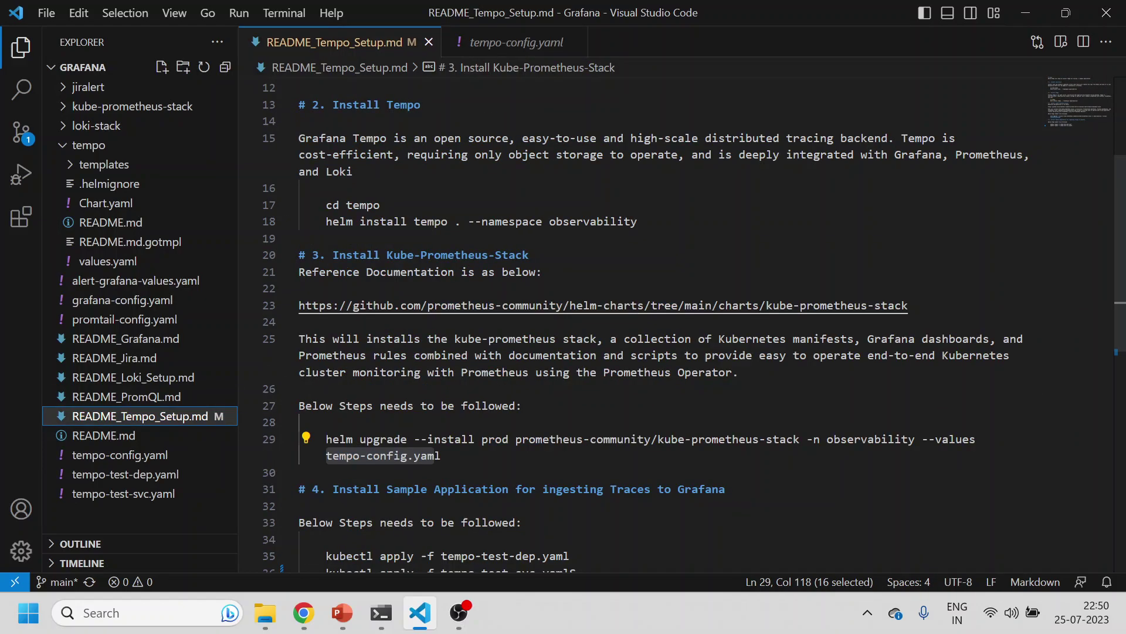
pyautogui.moveTo(441, 456); pyautogui.dragTo(300, 422)
pyautogui.hotkey('ctrl', 'c')
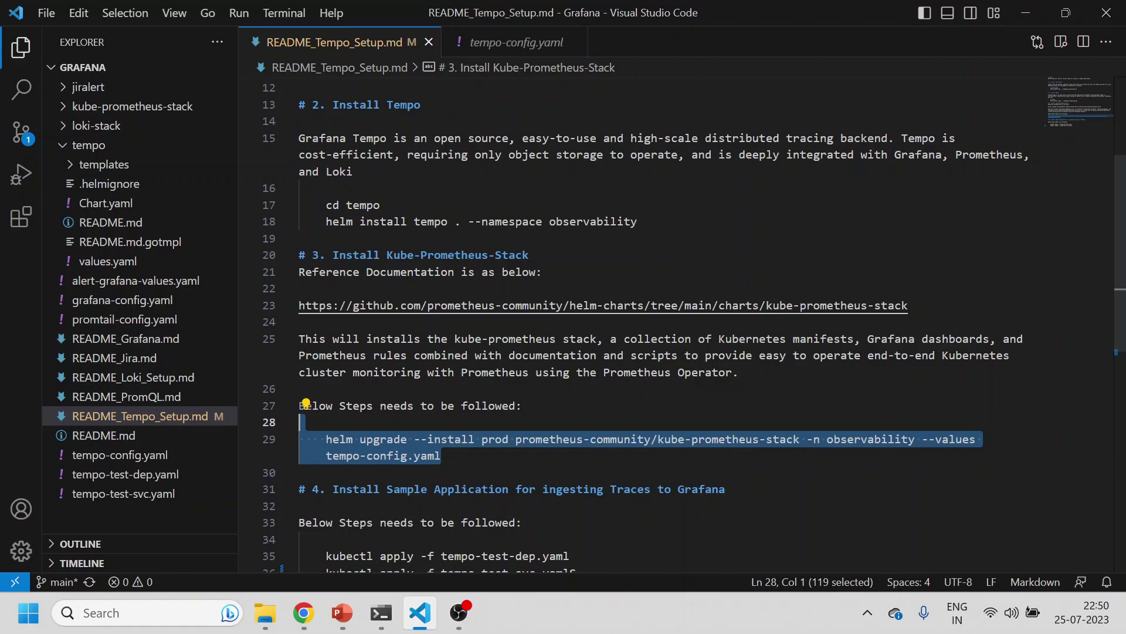
# - Run the copied kube-prometheus-stack helm upgrade in the tempo folder; it fails to find tempo-config.yaml
pyautogui.hotkey('alt', 'Tab')
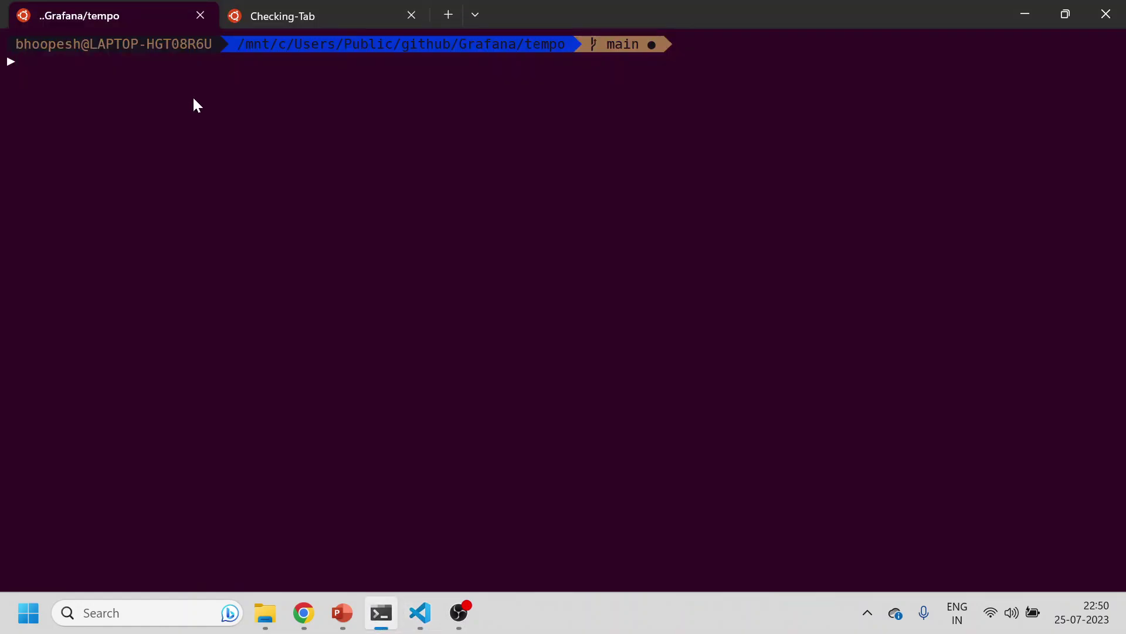
pyautogui.hotkey('ctrl', 'v')
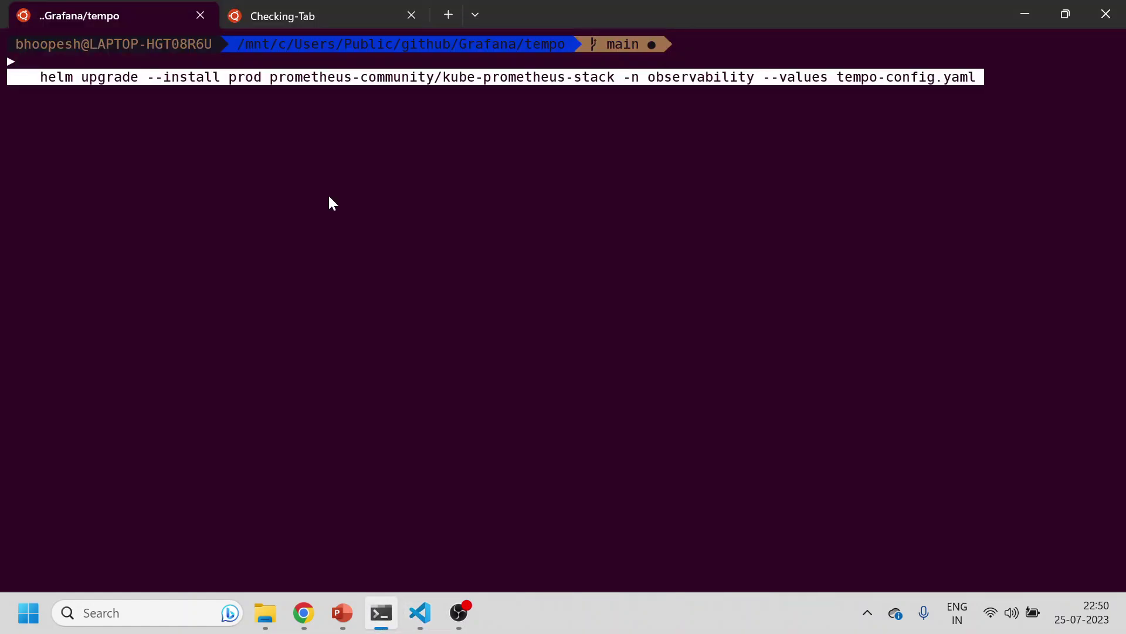
pyautogui.press('Return')
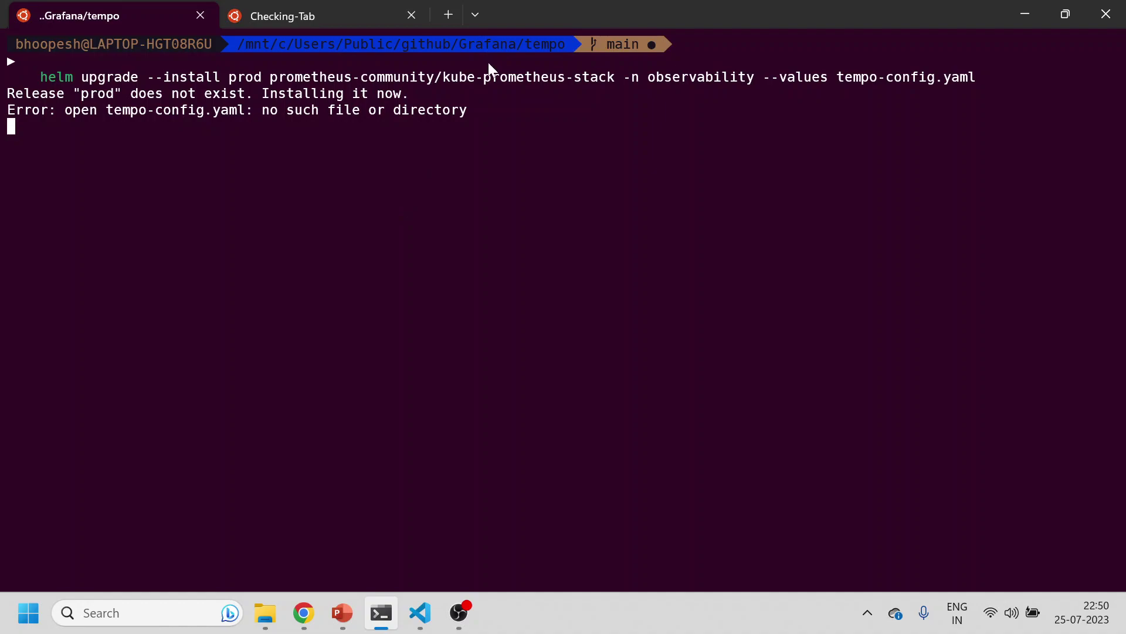
pyautogui.press('Return')
pyautogui.press('Return')
pyautogui.press('Return')
pyautogui.press('Return')
# - Recheck the deployed Helm releases with hl in Checking-Tab
pyautogui.click(358, 17)
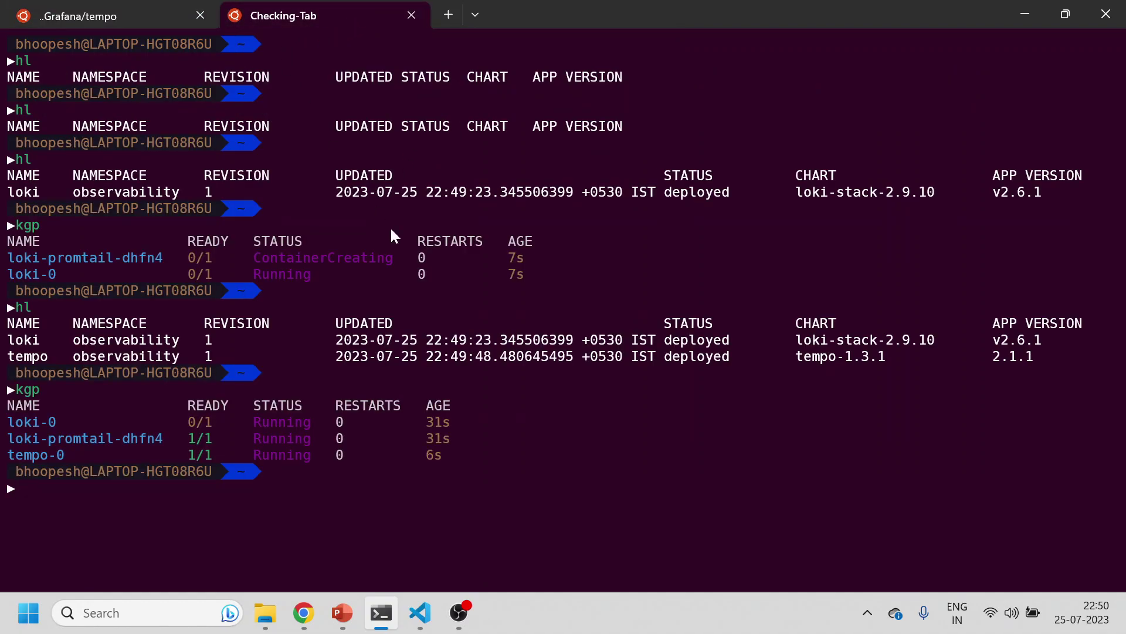
pyautogui.write('hl')
pyautogui.press('Return')
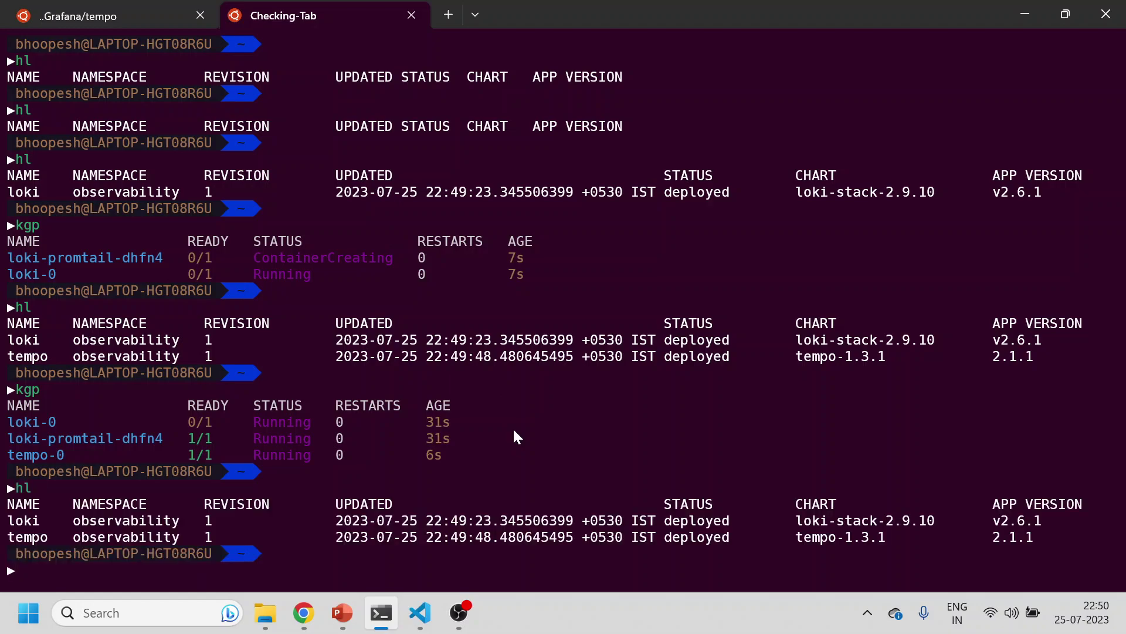
pyautogui.click(157, 12)
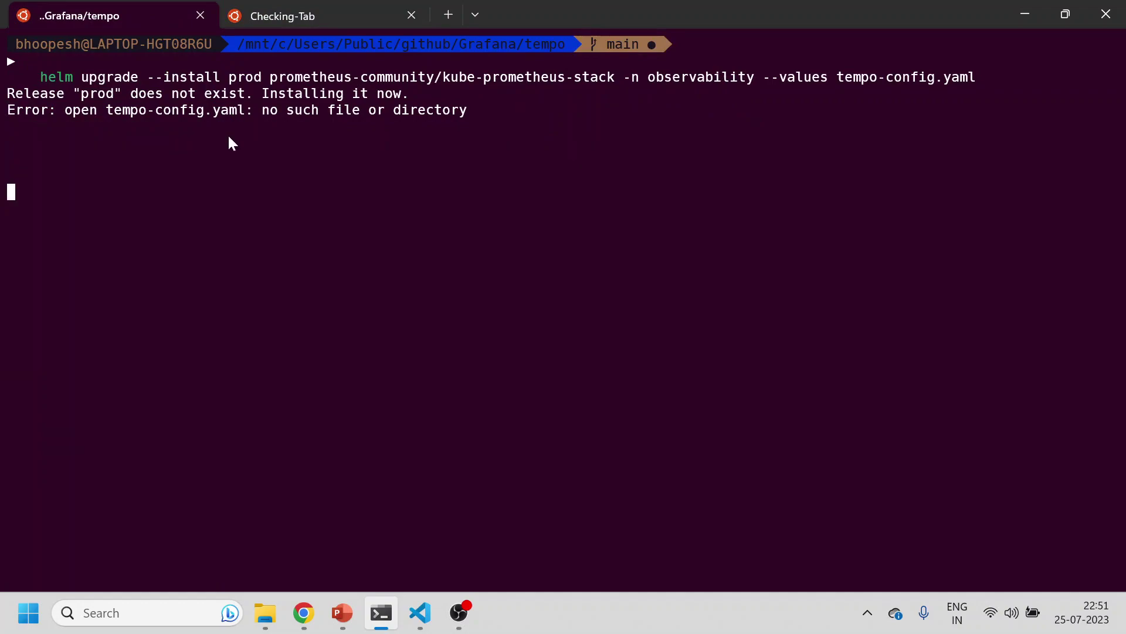
# - Close the tempo-folder tab and open a new Ubuntu session in the Grafana repo folder
pyautogui.click(201, 18)
pyautogui.click(264, 14)
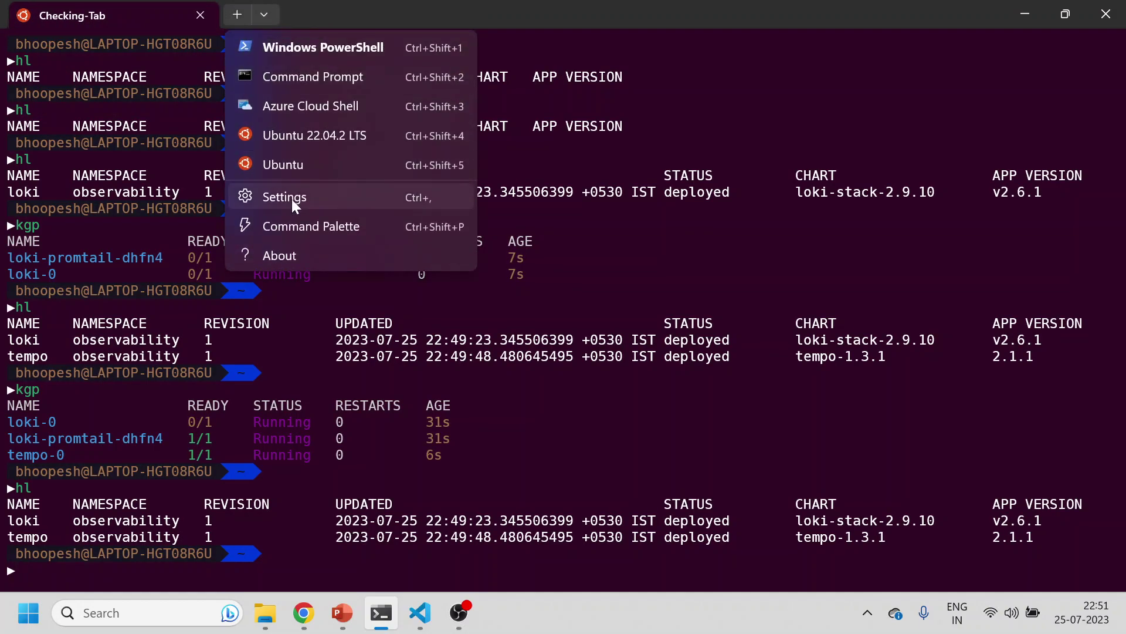
pyautogui.click(286, 163)
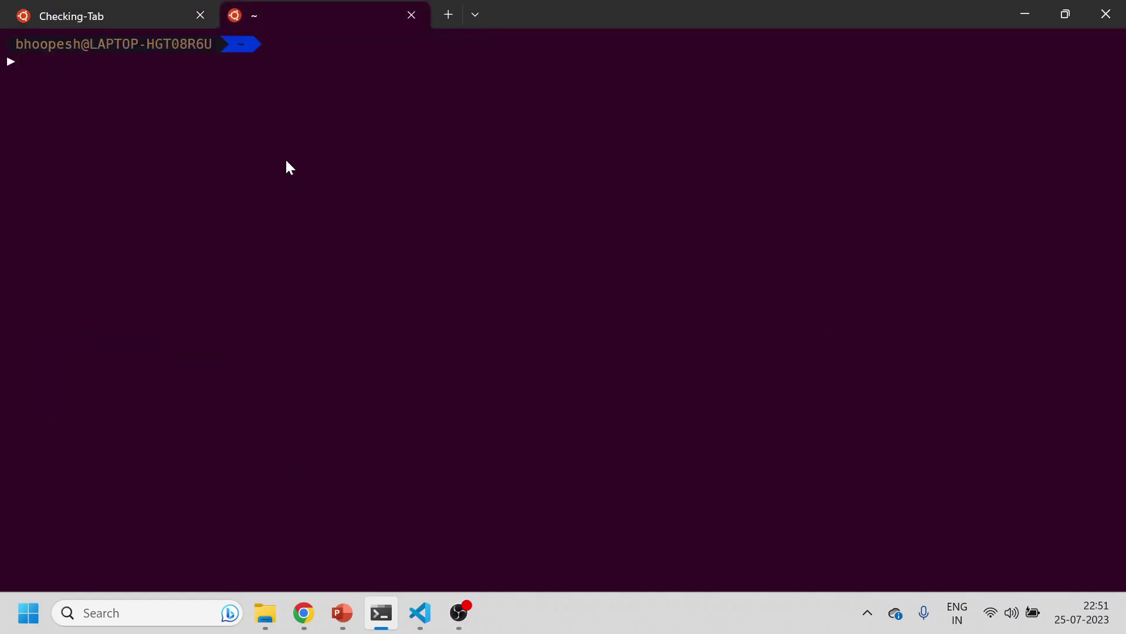
pyautogui.write('mnt')
pyautogui.press('Return')
pyautogui.write('cd ')
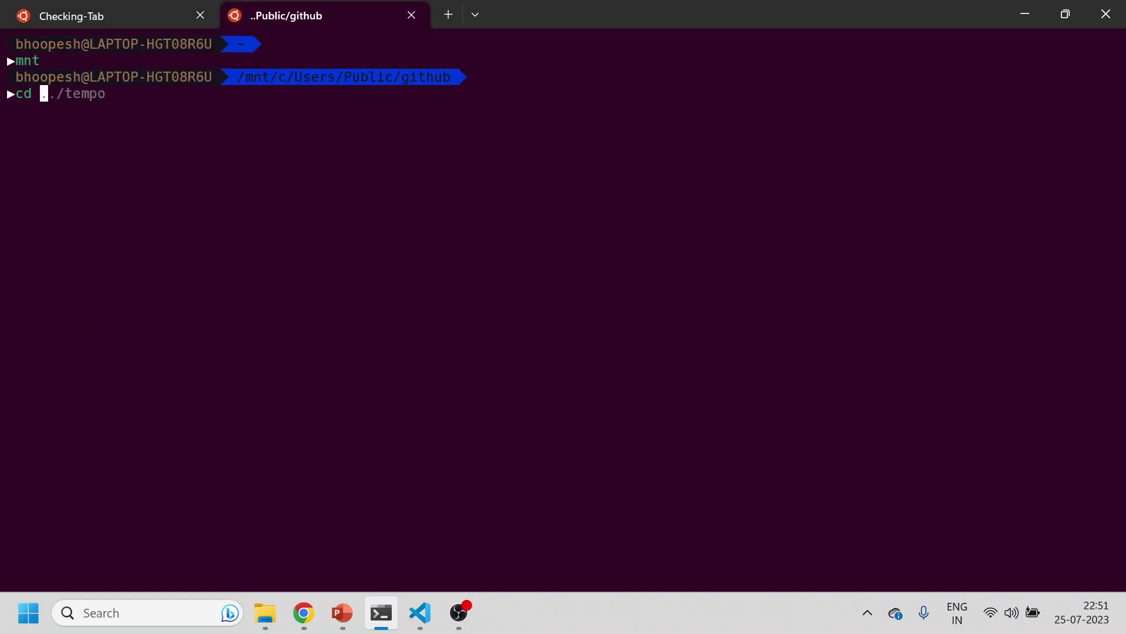
pyautogui.write('Gr')
pyautogui.press('Tab')
pyautogui.press('Return')
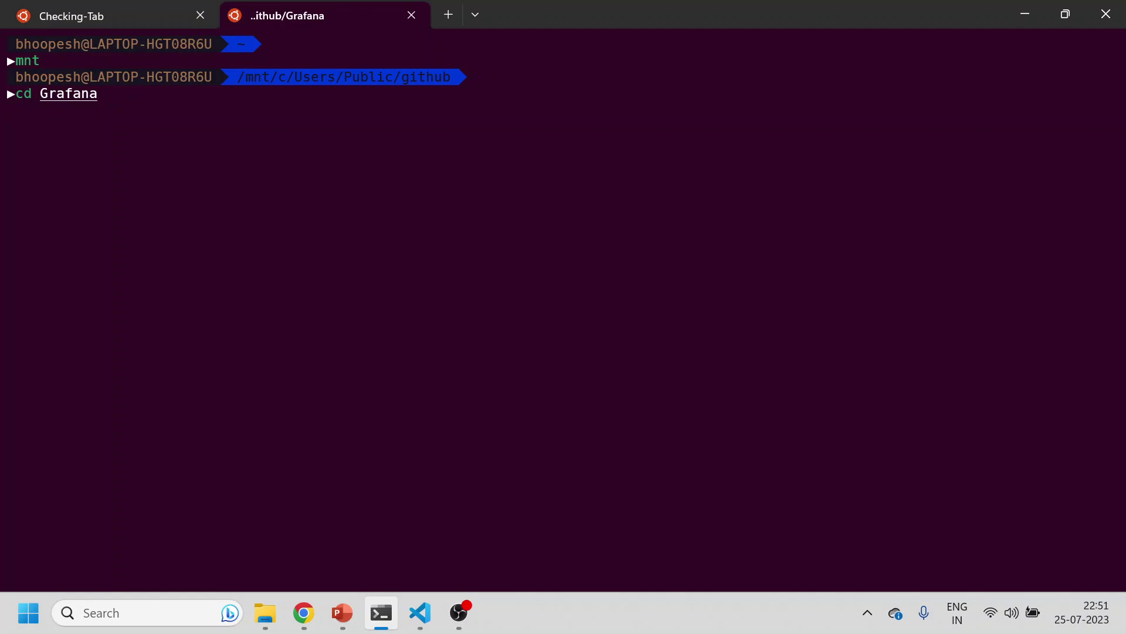
# - Rerun the line 29 kube-prometheus-stack helm upgrade for prod from the Grafana folder
pyautogui.click(417, 614)
pyautogui.moveTo(441, 455); pyautogui.dragTo(326, 439)
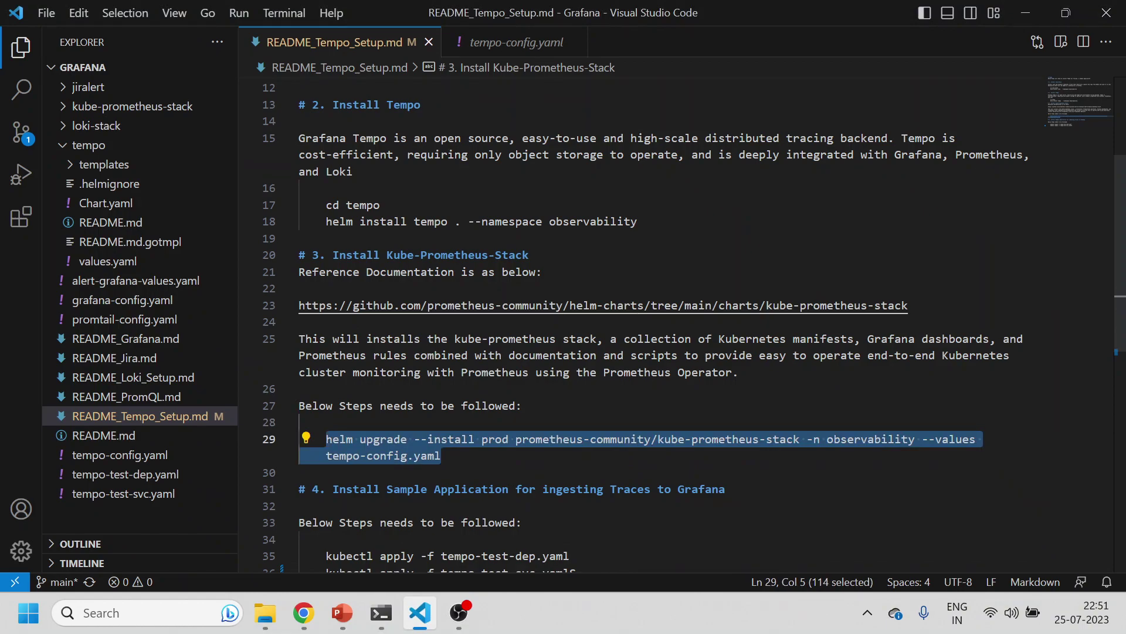
pyautogui.hotkey('ctrl', 'c')
pyautogui.hotkey('alt', 'Tab')
pyautogui.hotkey('ctrl', 'v')
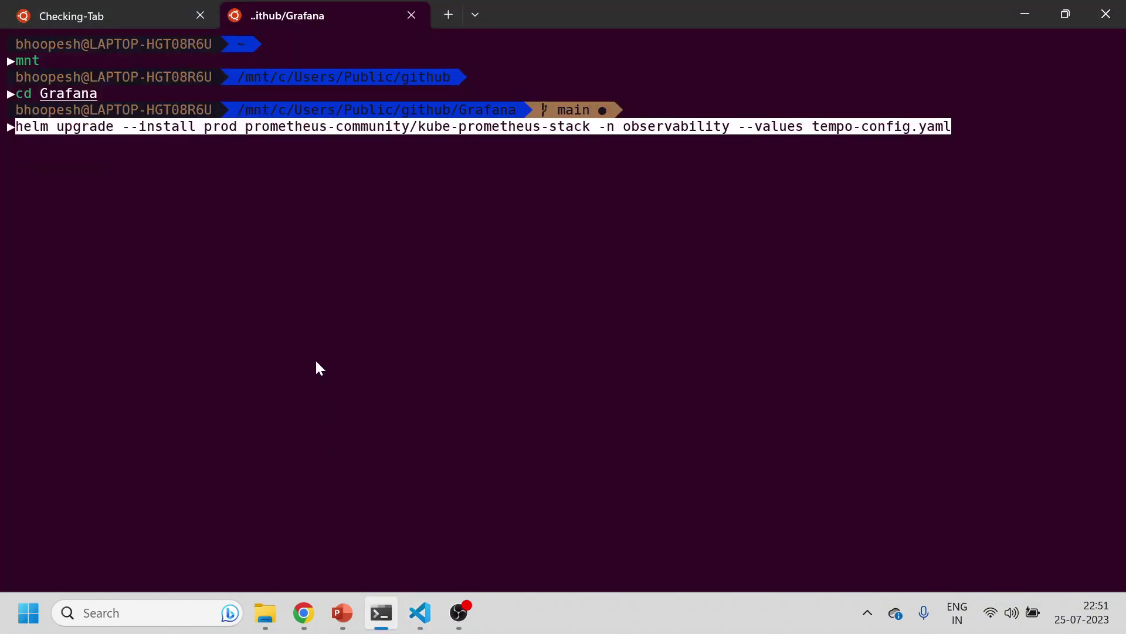
pyautogui.press('Return')
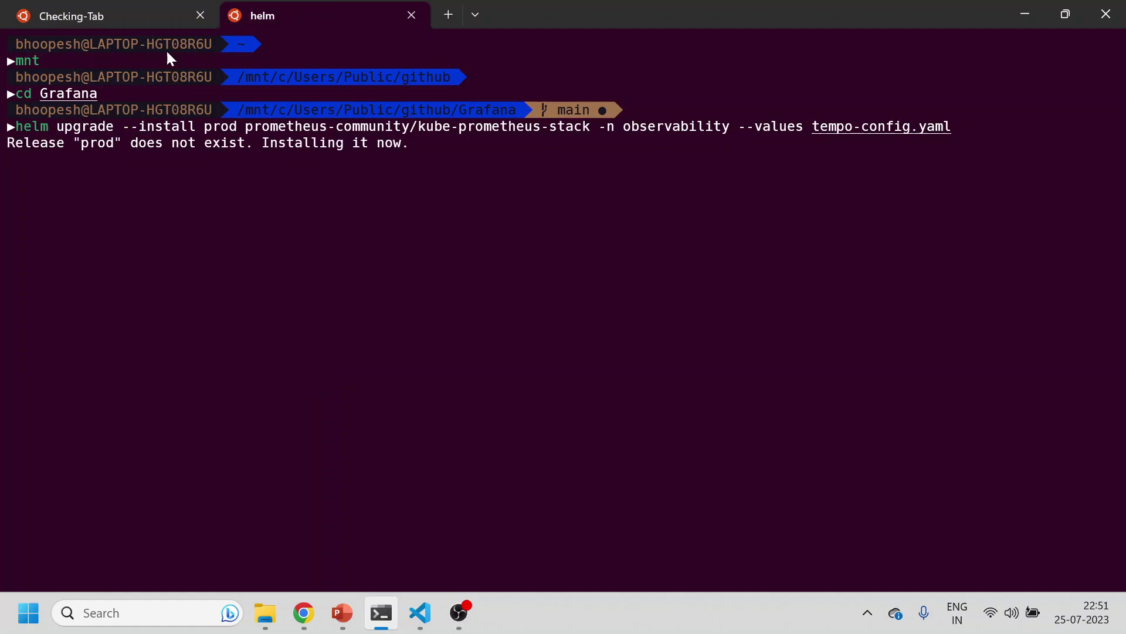
pyautogui.moveTo(126, 15); pyautogui.dragTo(315, 18)
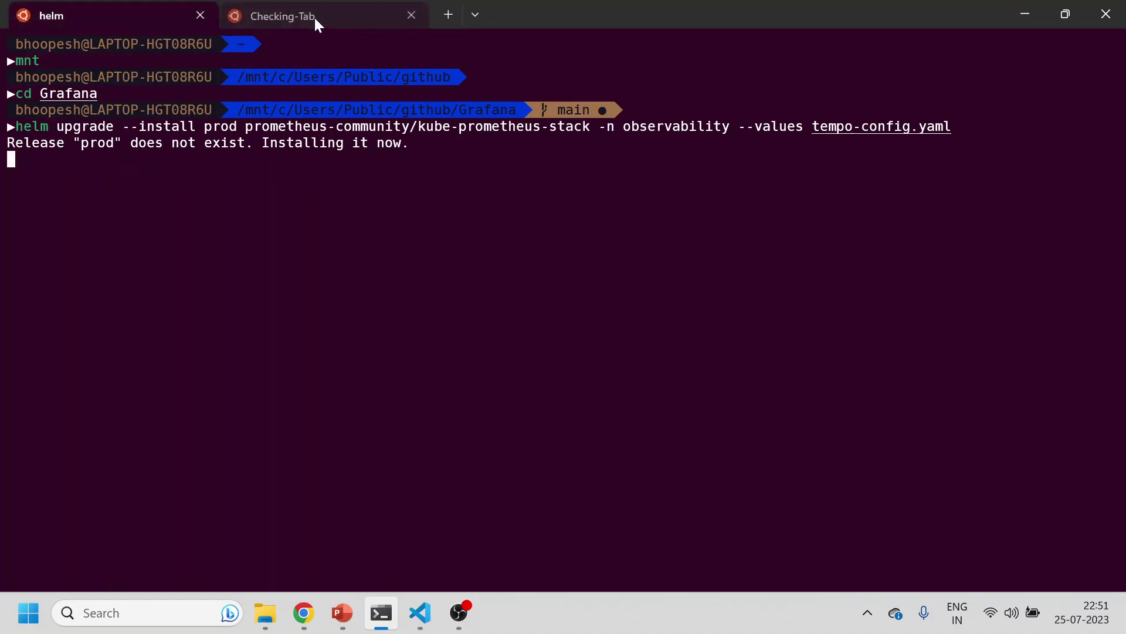
# - Check the new prod pods with hl and kgp -o wide, and view the finished install output
pyautogui.write('hl')
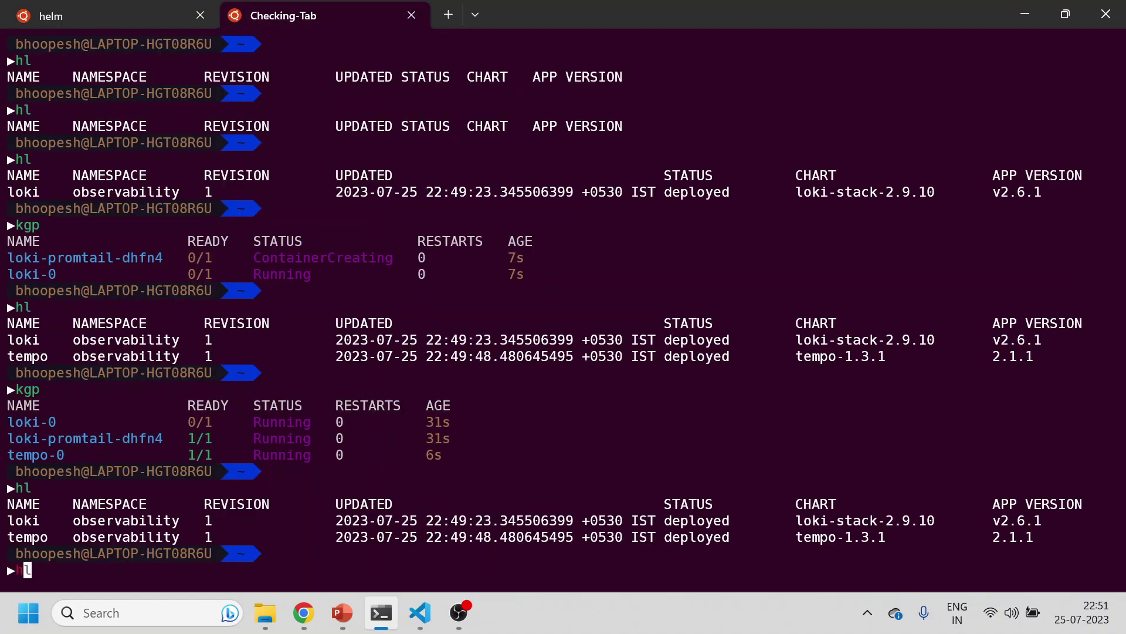
pyautogui.press('Return')
pyautogui.write('clear')
pyautogui.press('Return')
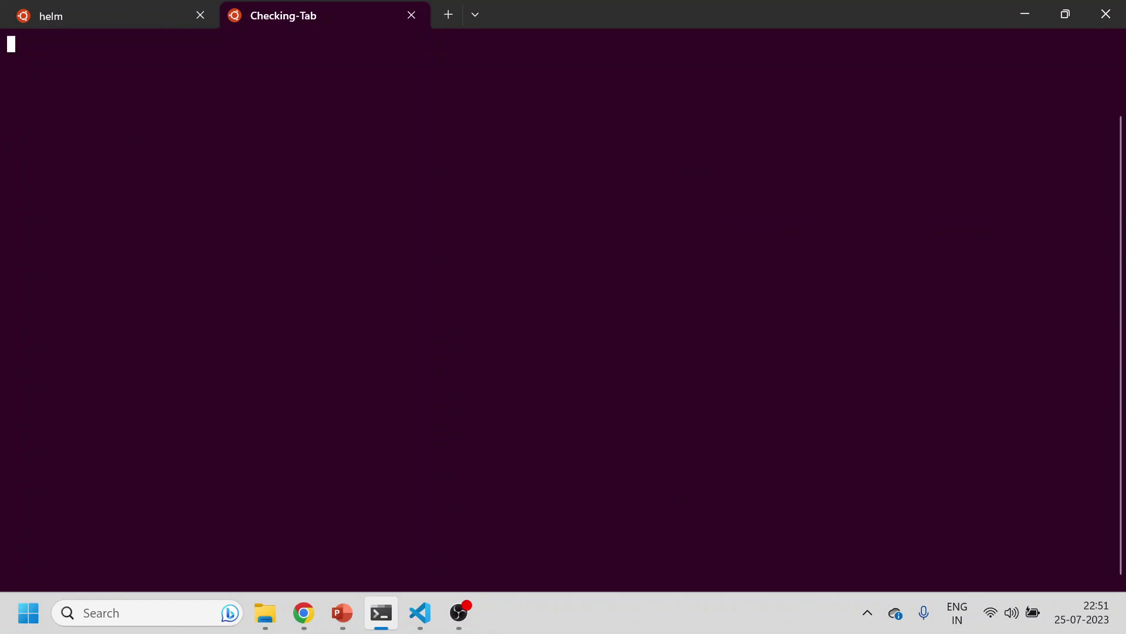
pyautogui.write('kgp')
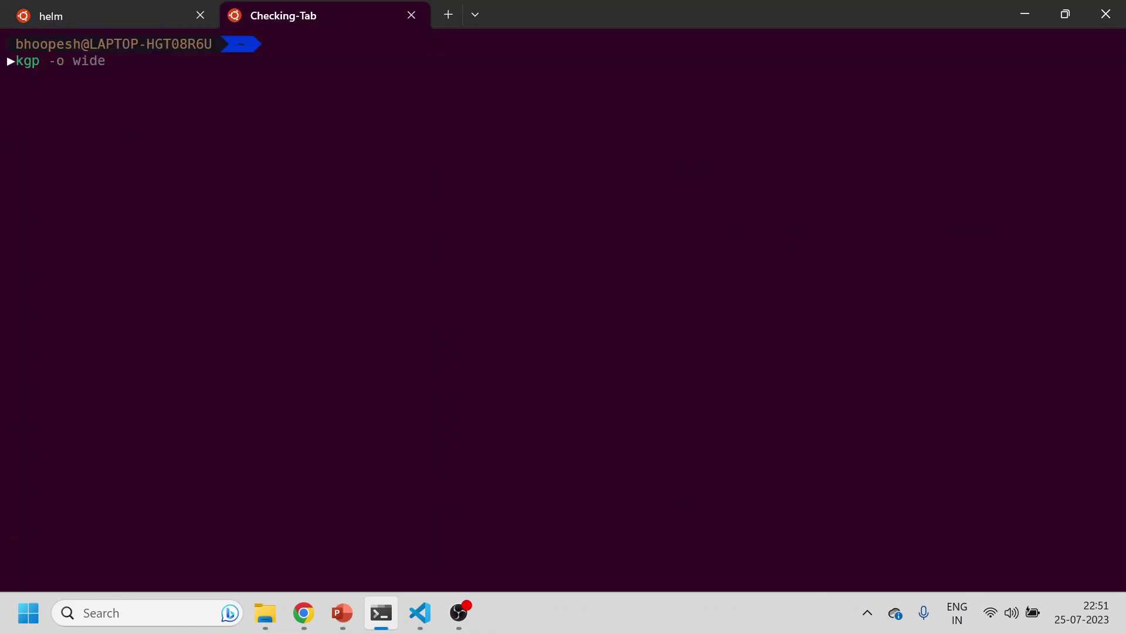
pyautogui.press('Right')
pyautogui.press('Return')
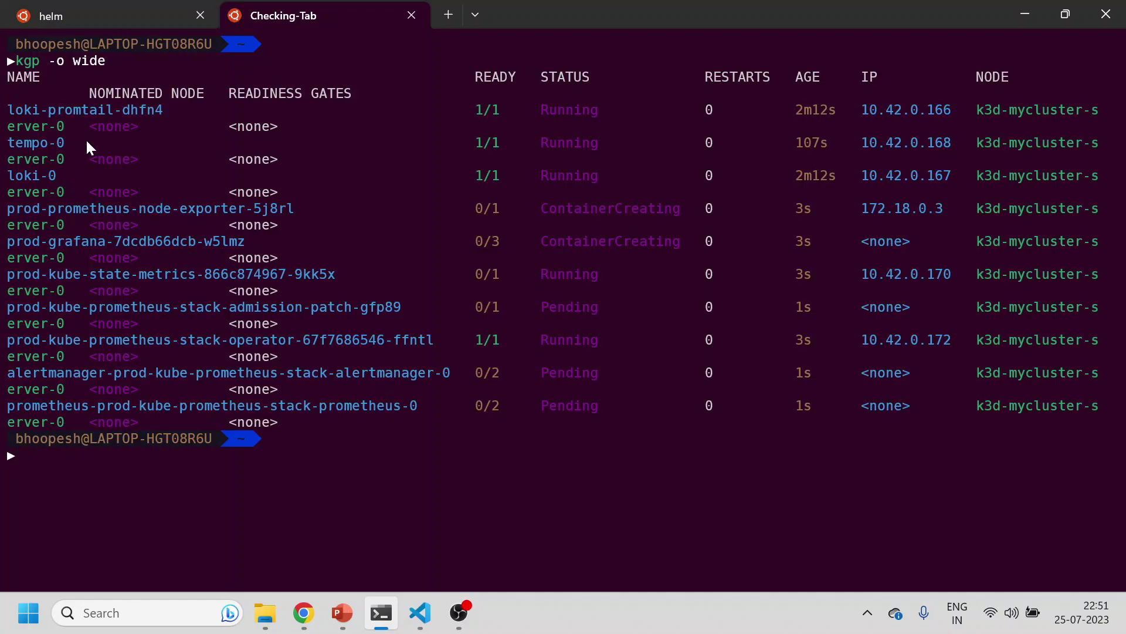
pyautogui.moveTo(73, 208); pyautogui.dragTo(421, 422)
pyautogui.click(126, 14)
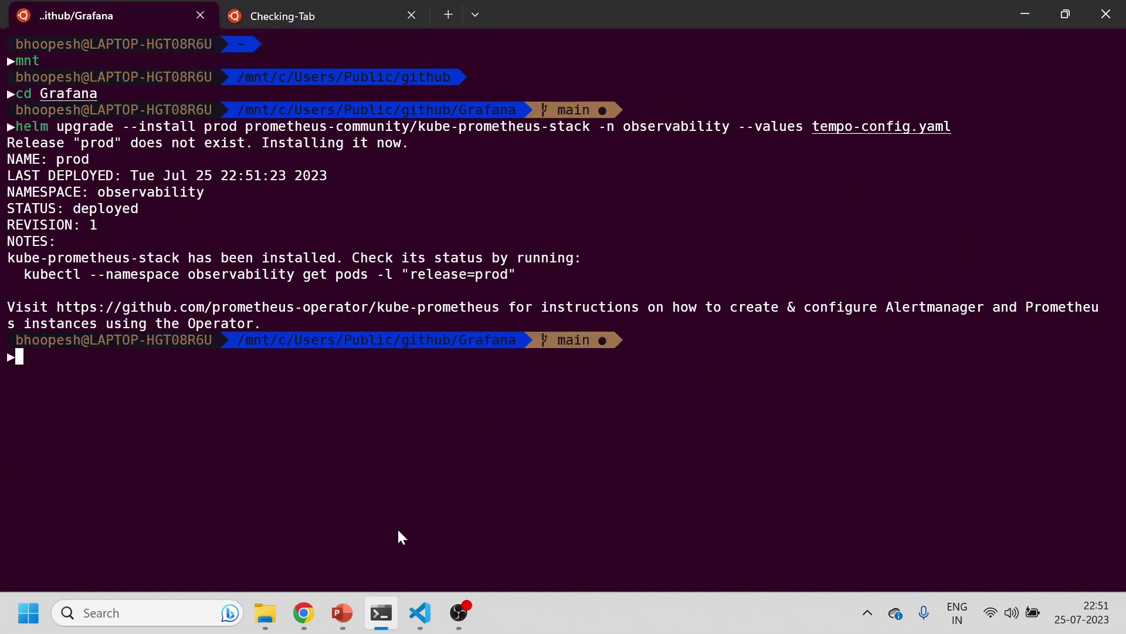
pyautogui.click(420, 614)
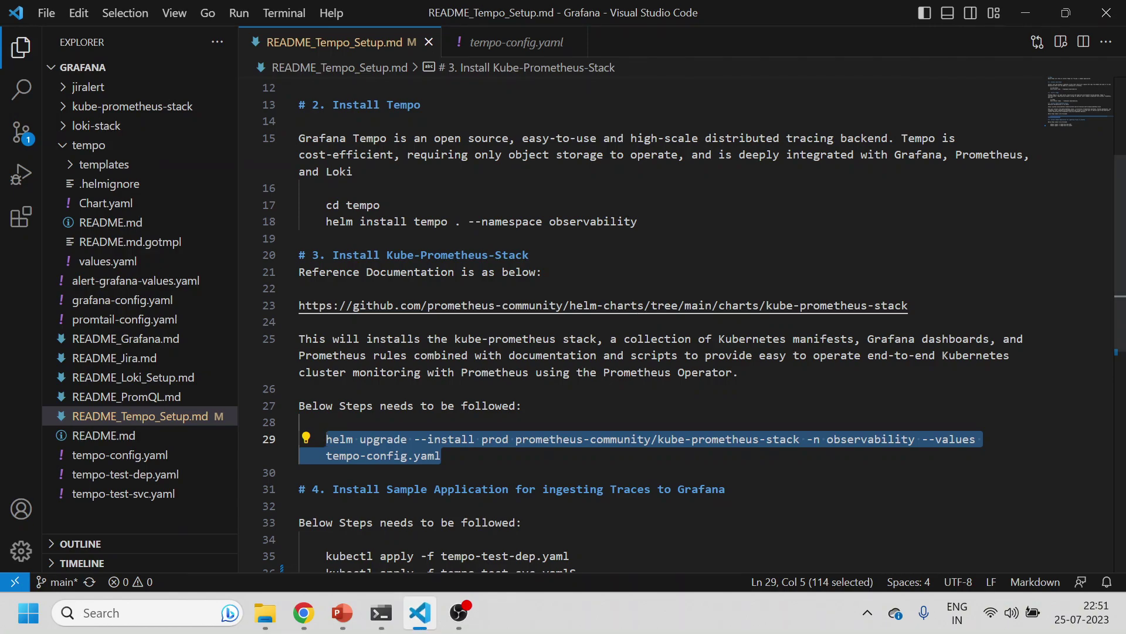
# - In README_Tempo_Setup.md, highlight tempo-config.yaml, the Install Loki-Stack and Install Tempo headings, and the helm upgrade command
pyautogui.click(421, 455)
pyautogui.moveTo(326, 455); pyautogui.dragTo(435, 455)
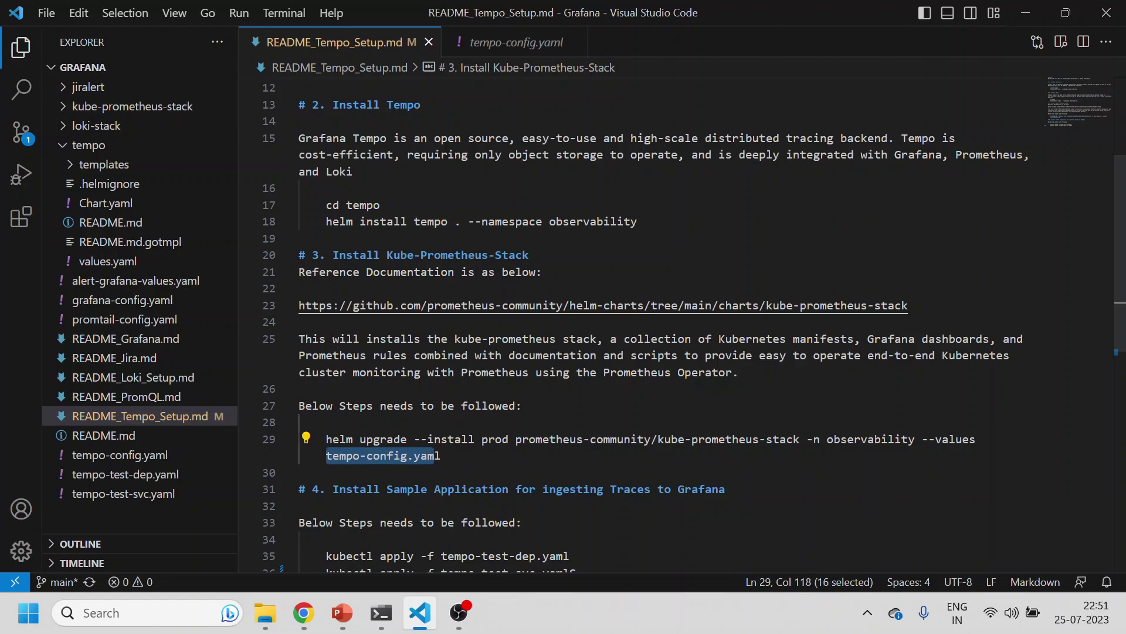
pyautogui.scroll(4, 436, 456)
pyautogui.tripleClick(401, 152)
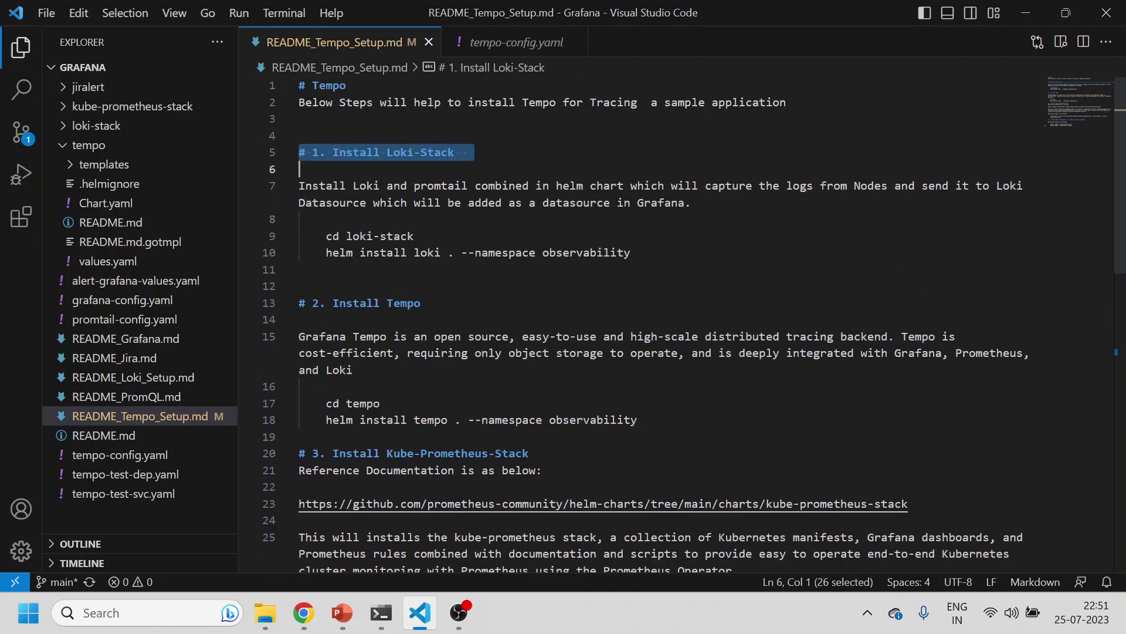
pyautogui.tripleClick(403, 302)
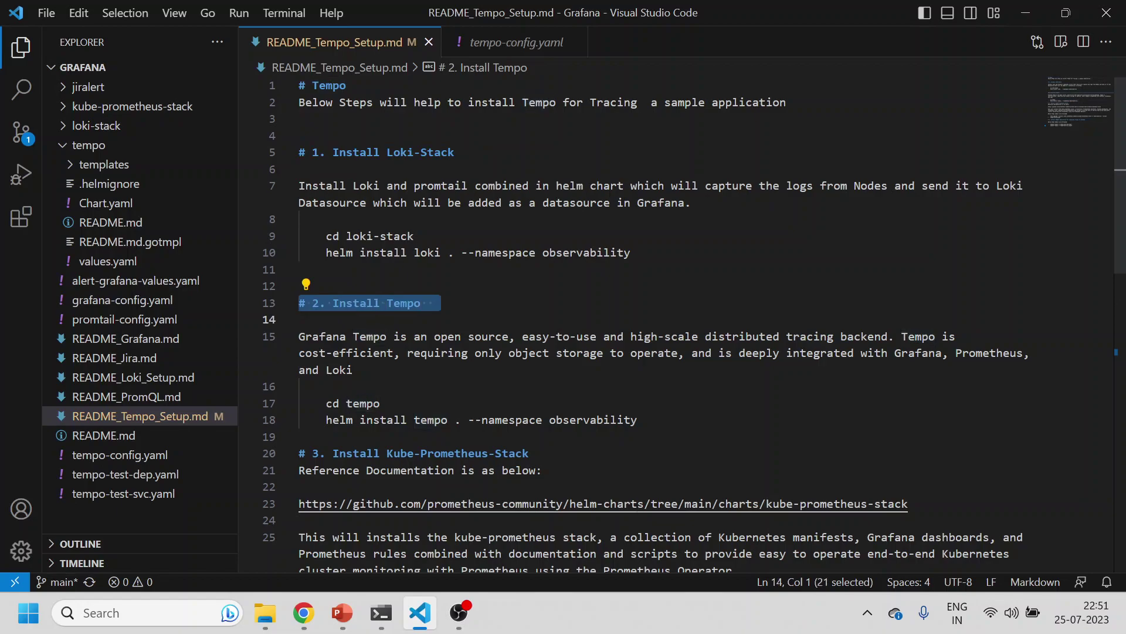
pyautogui.scroll(-4, 404, 303)
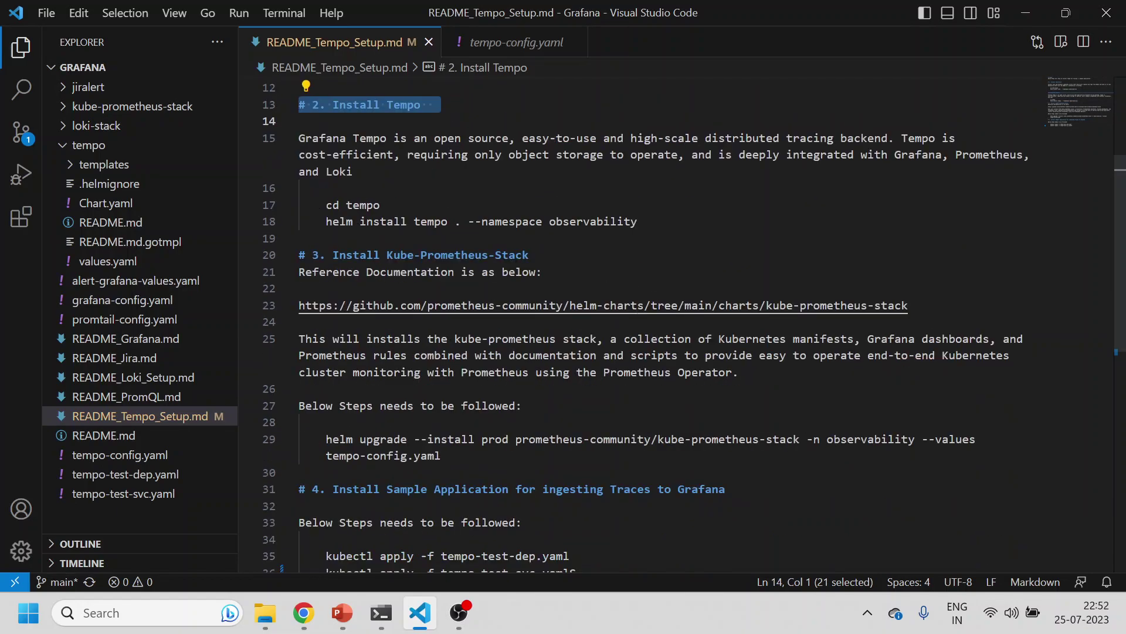
pyautogui.tripleClick(422, 455)
# - In the Checking-Tab session, run kgp to confirm the prod Grafana, Prometheus and Alertmanager pods are Running
pyautogui.click(383, 604)
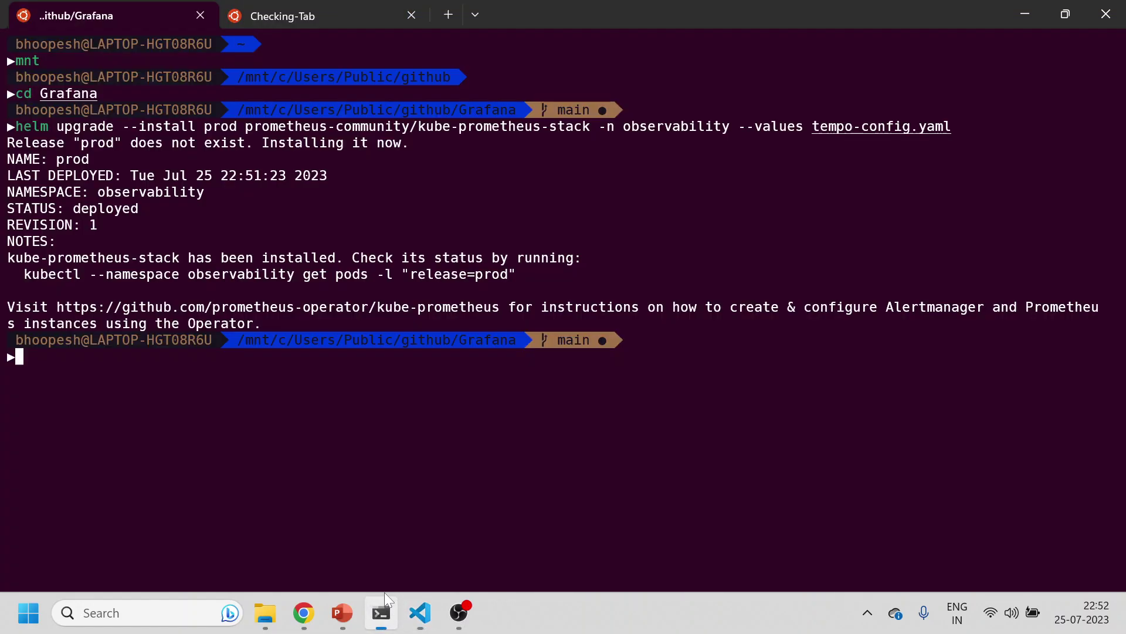
pyautogui.click(229, 23)
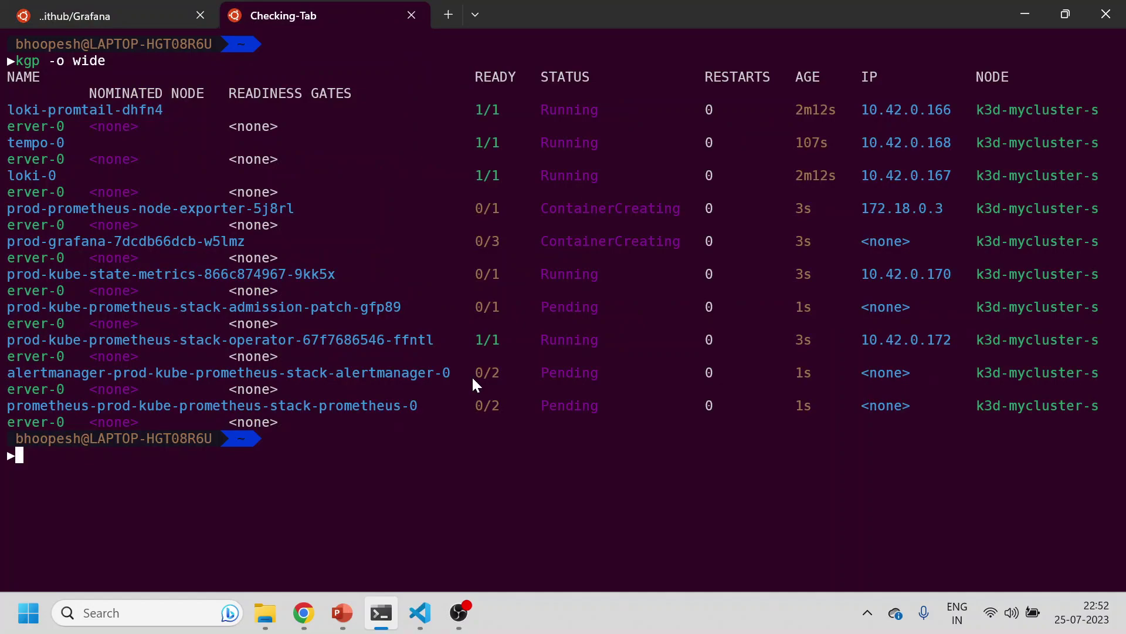
pyautogui.write('kgp')
pyautogui.press('Return')
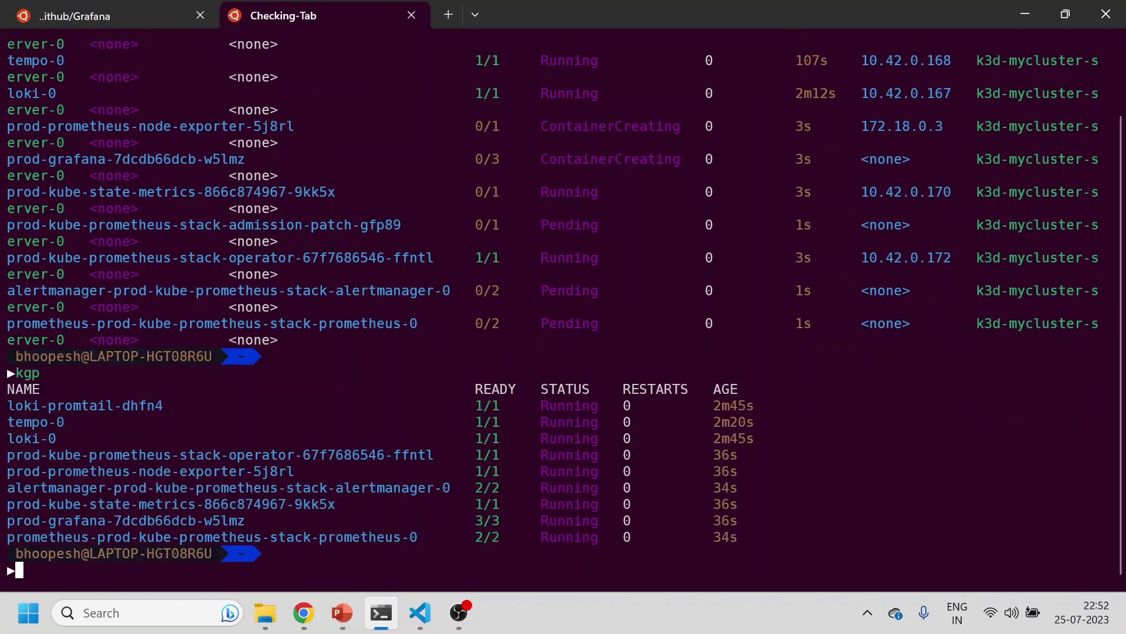
# - Review tempo-test-dep.yaml (Deployment, JAEGER_AGENT_HOST, agent port 6831, hotrod image) and tempo-test-svc.yaml's port 8080
pyautogui.hotkey('alt', 'Tab')
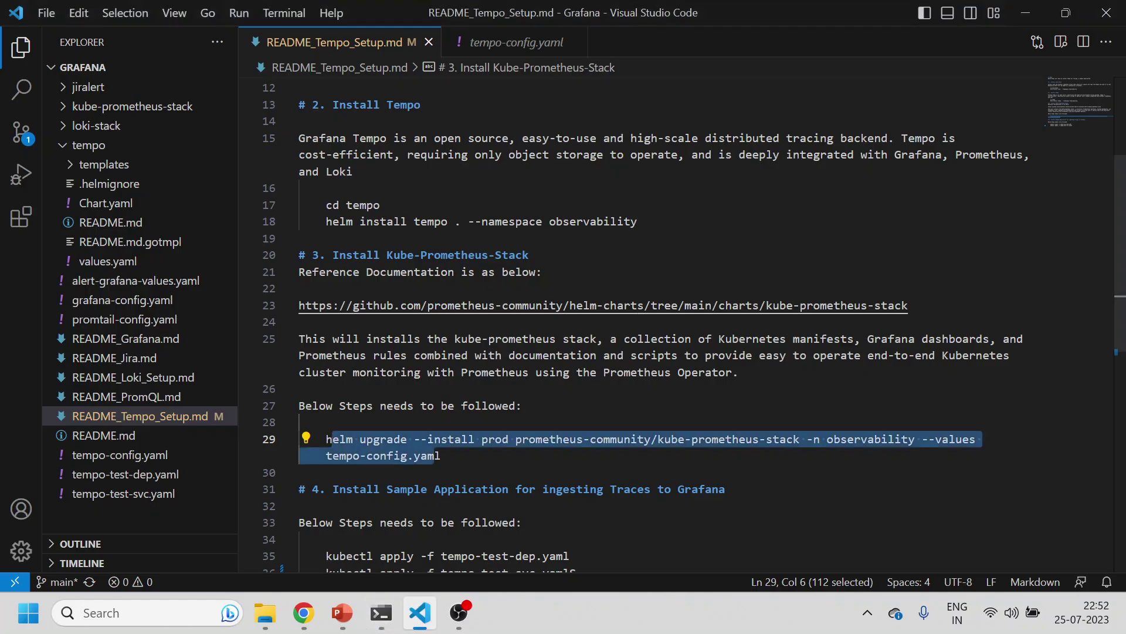
pyautogui.scroll(-2, 645, 323)
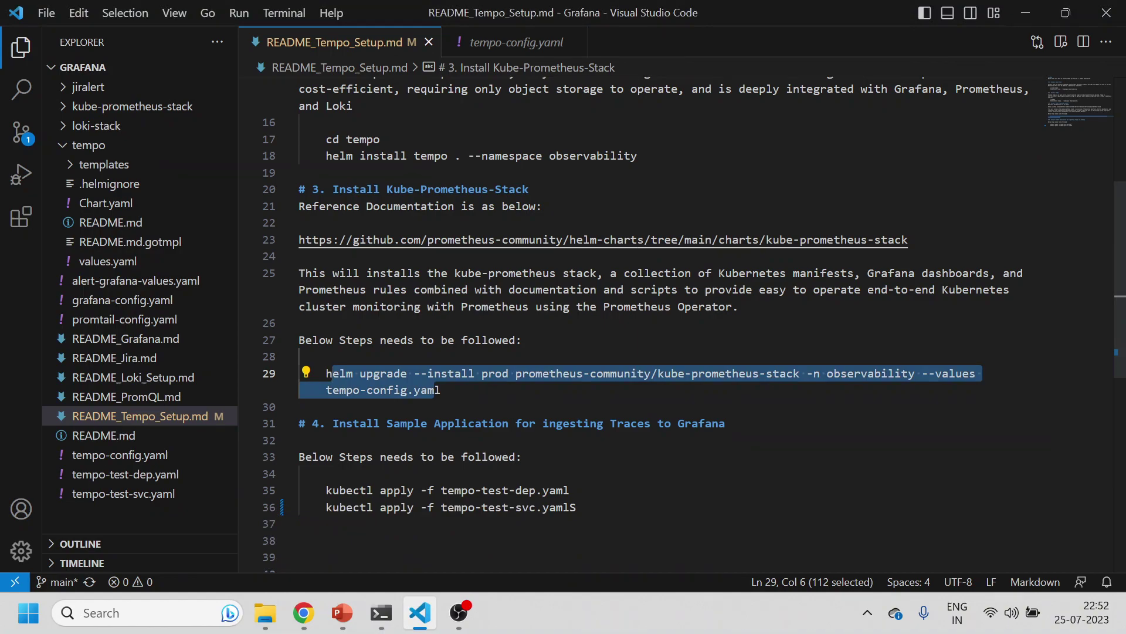
pyautogui.click(145, 475)
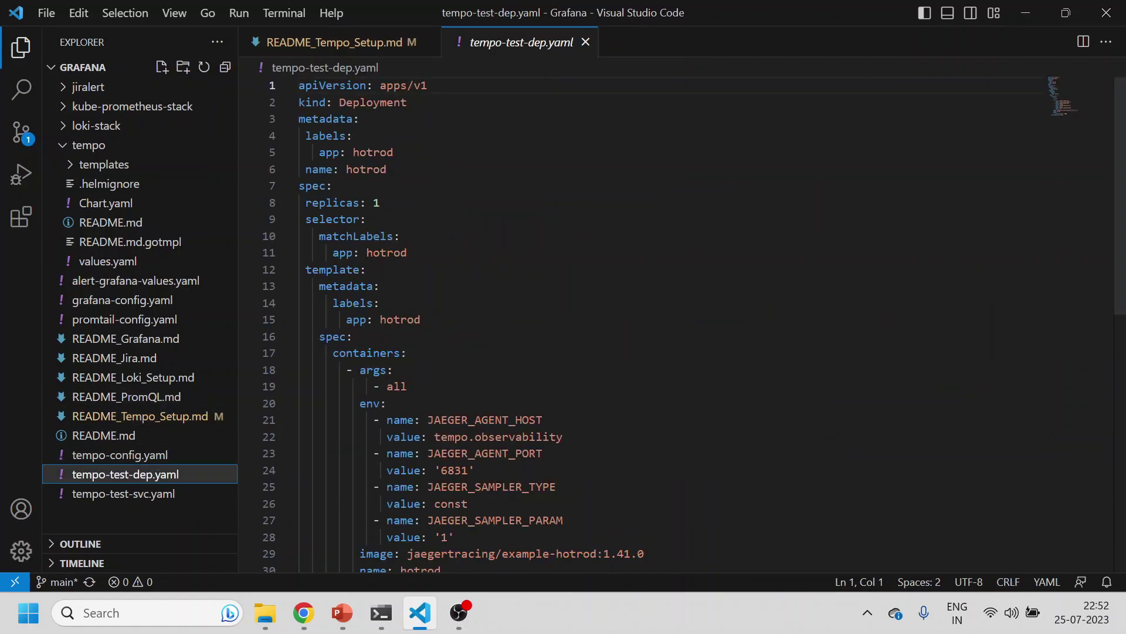
pyautogui.doubleClick(373, 102)
pyautogui.scroll(-3, 674, 317)
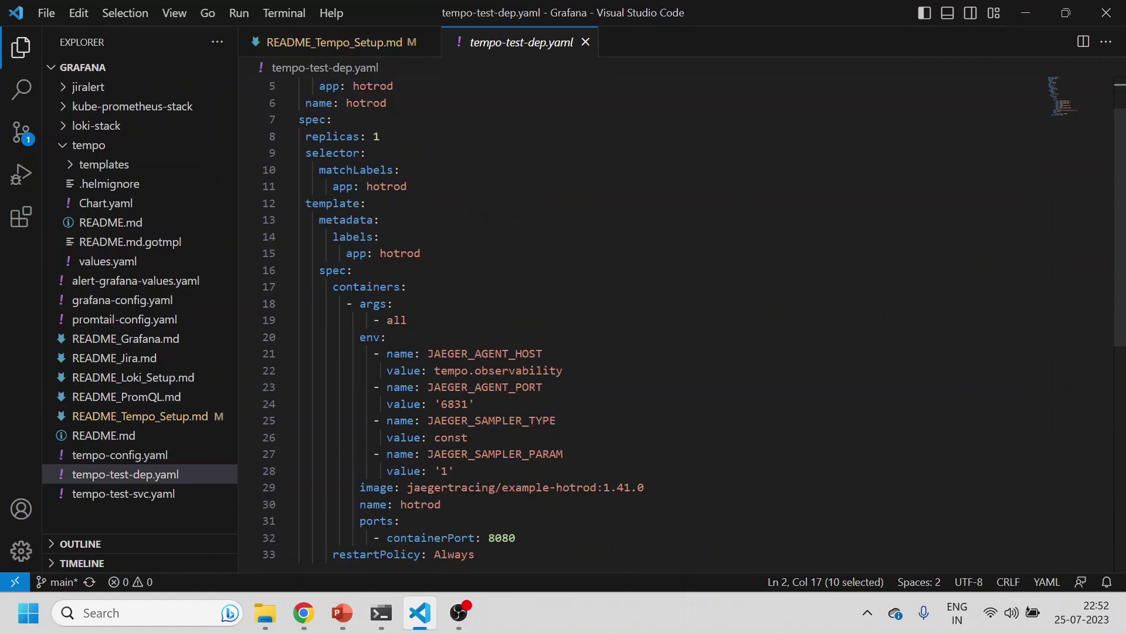
pyautogui.doubleClick(485, 288)
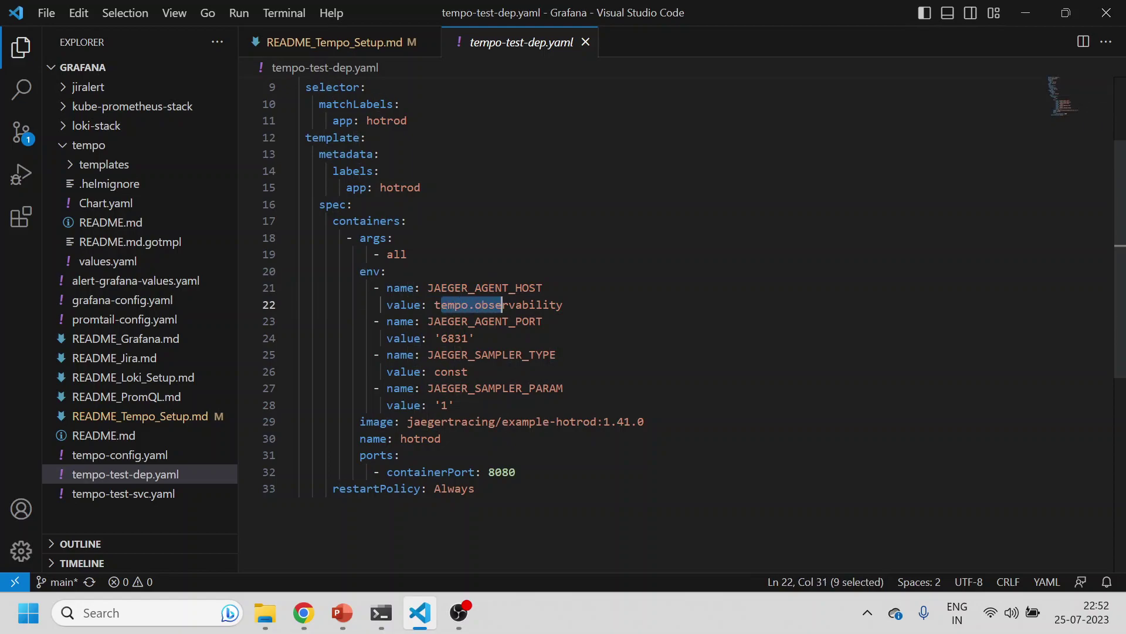
pyautogui.doubleClick(455, 338)
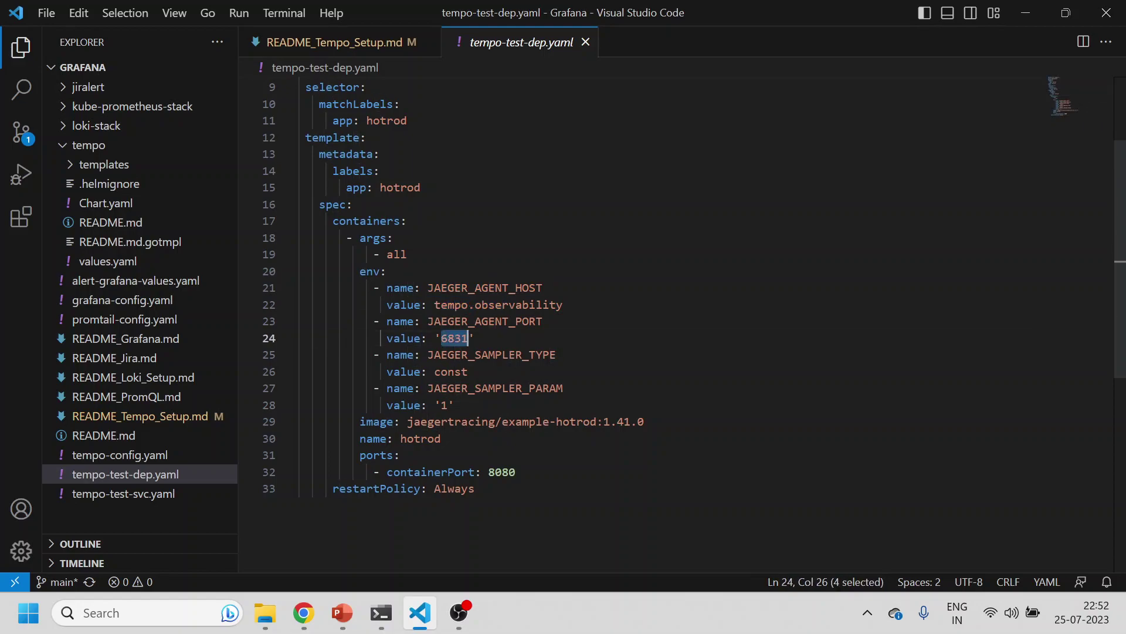
pyautogui.moveTo(644, 421); pyautogui.dragTo(408, 421)
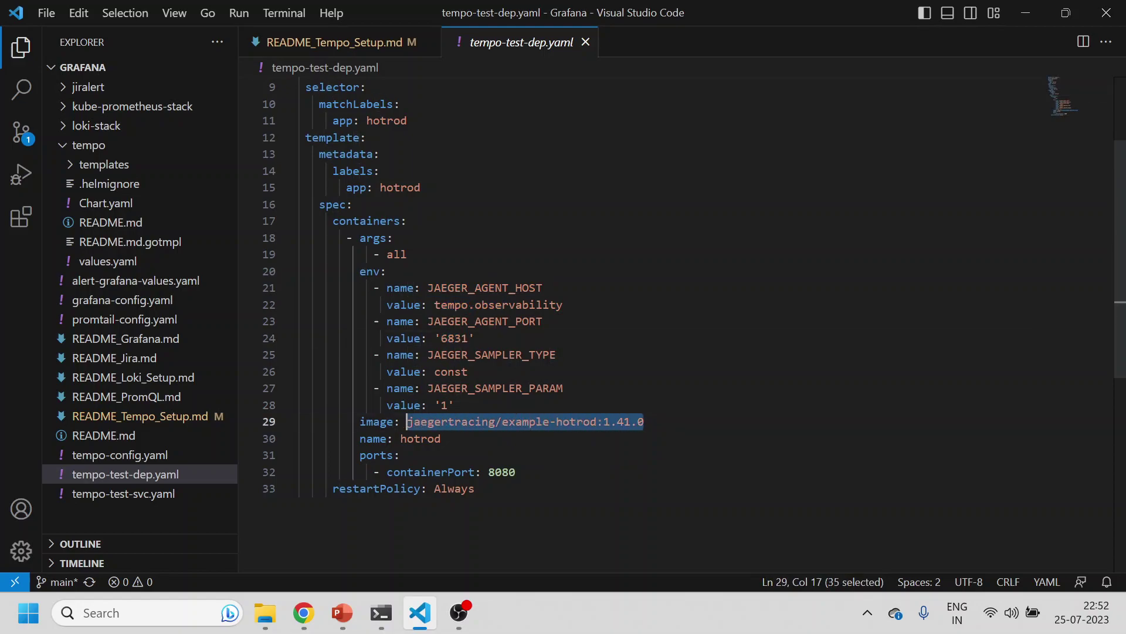
pyautogui.click(147, 496)
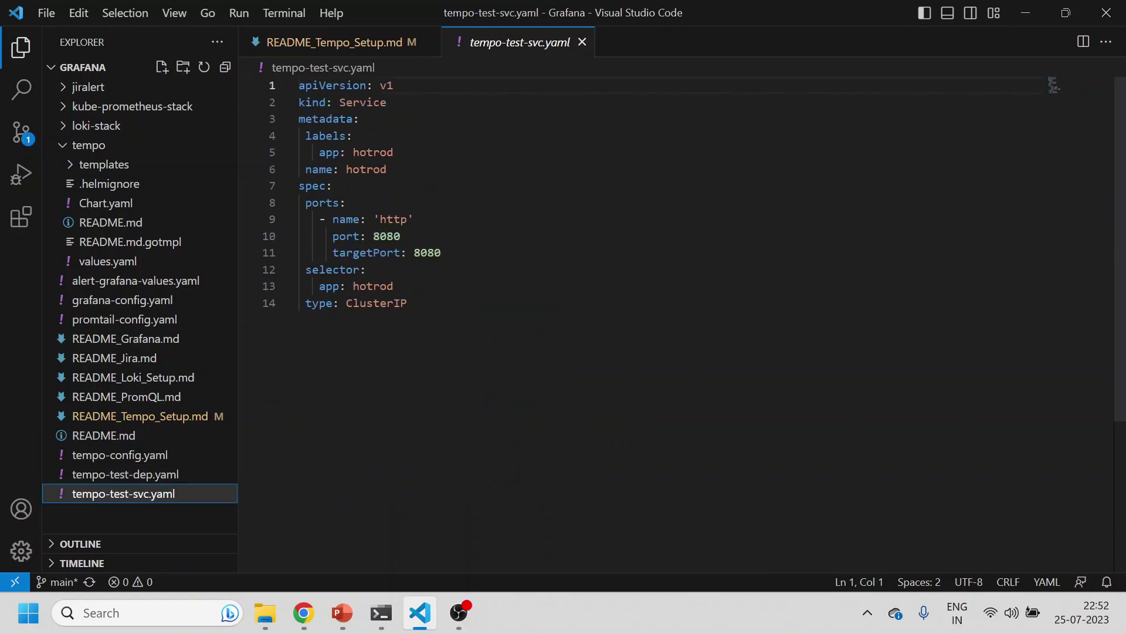
pyautogui.doubleClick(388, 236)
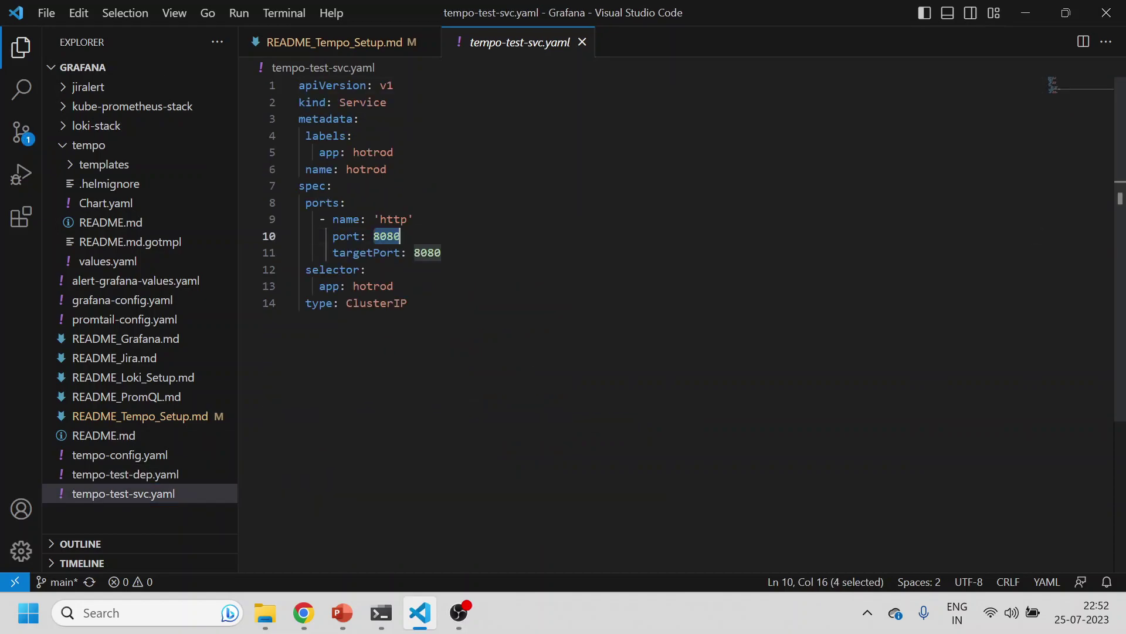
# - In the Grafana repo session, list files with ls -ltr and apply tempo-test-dep.yaml to create the hotrod deployment
pyautogui.click(385, 613)
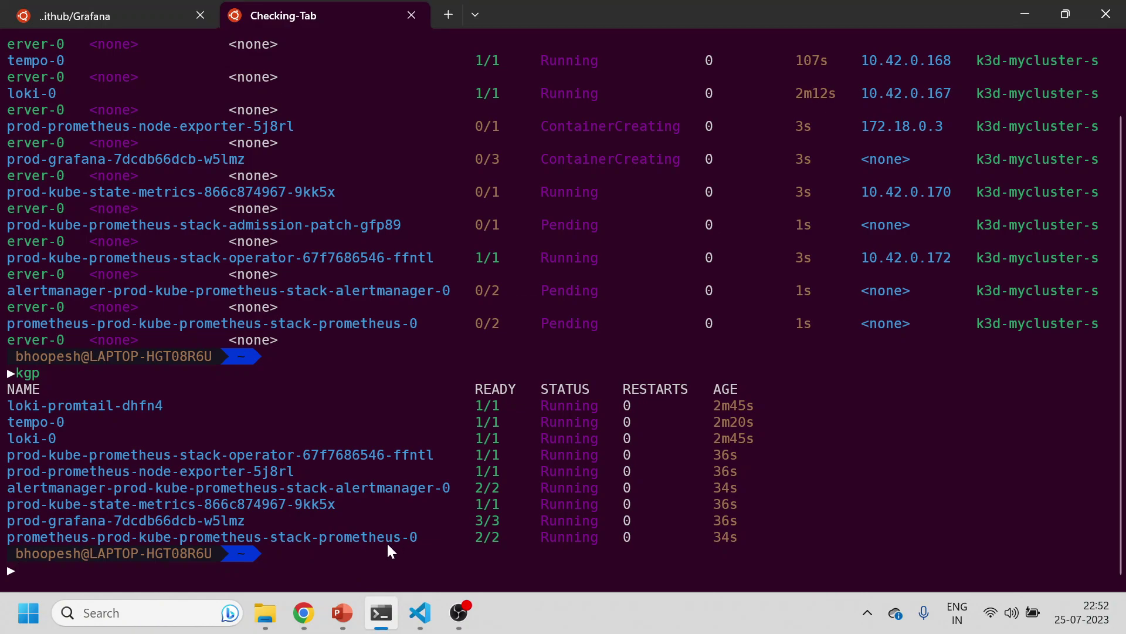
pyautogui.click(171, 11)
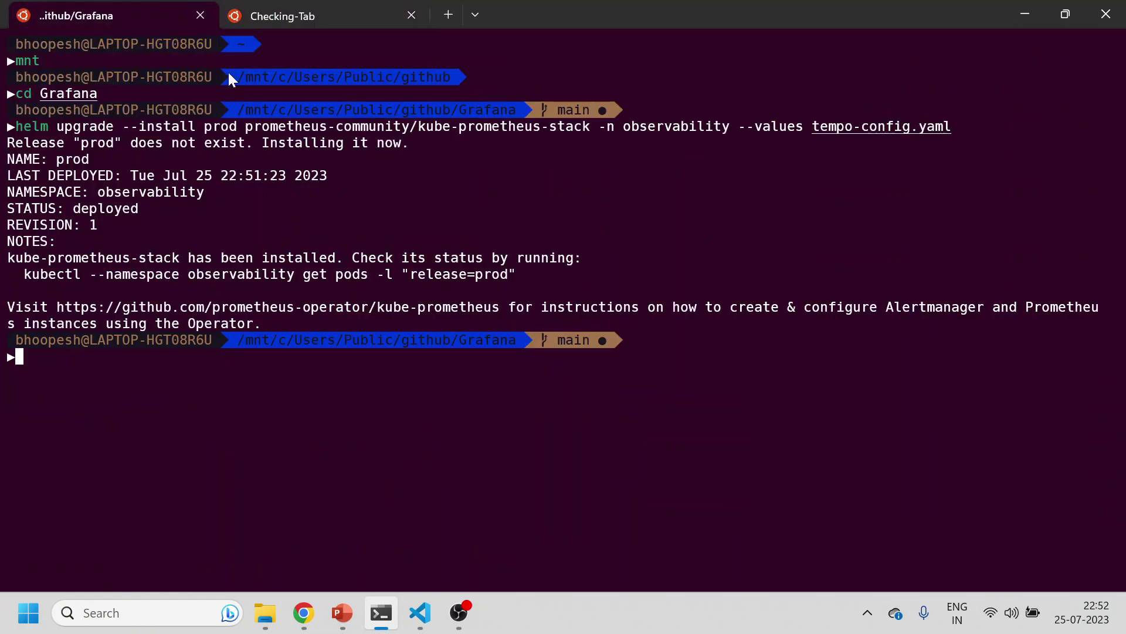
pyautogui.write('ls -ltr')
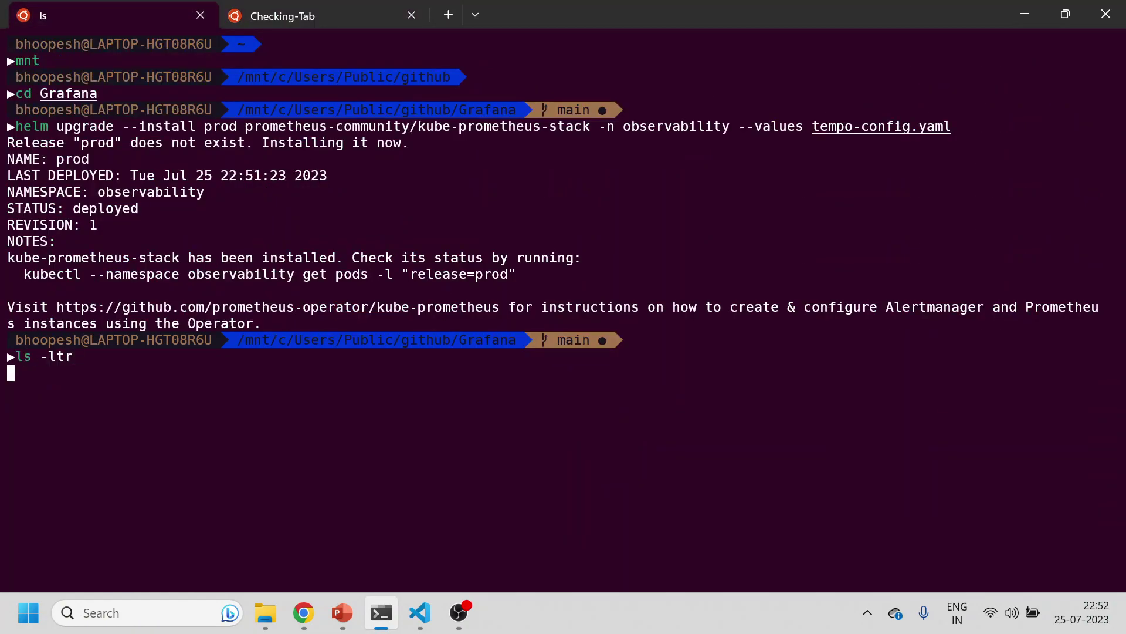
pyautogui.press('Return')
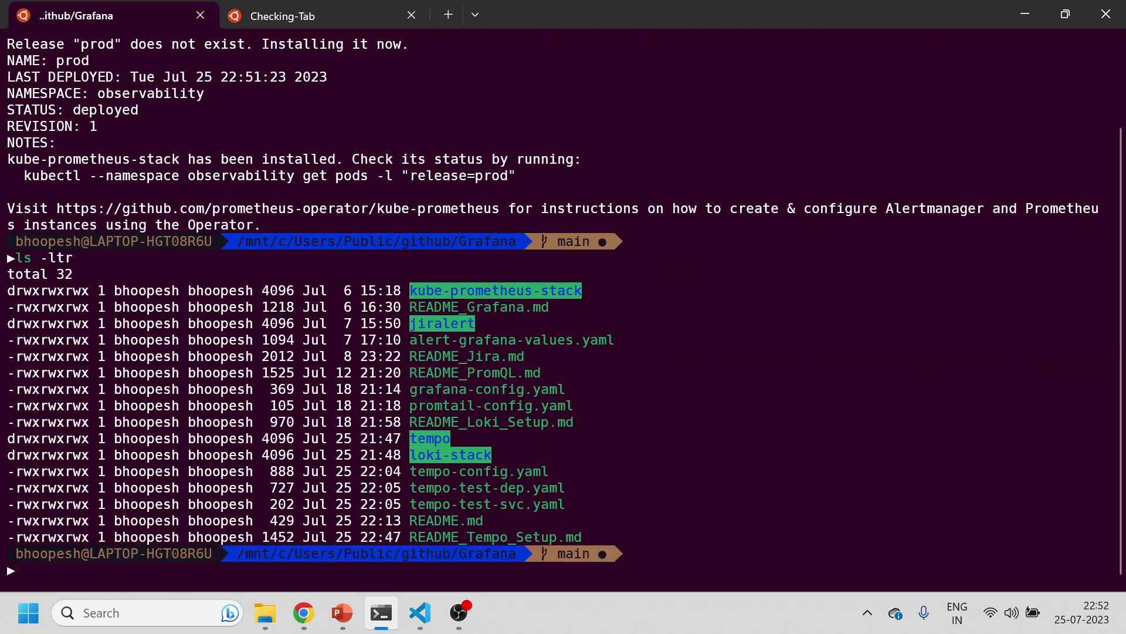
pyautogui.write('kubectl apply ')
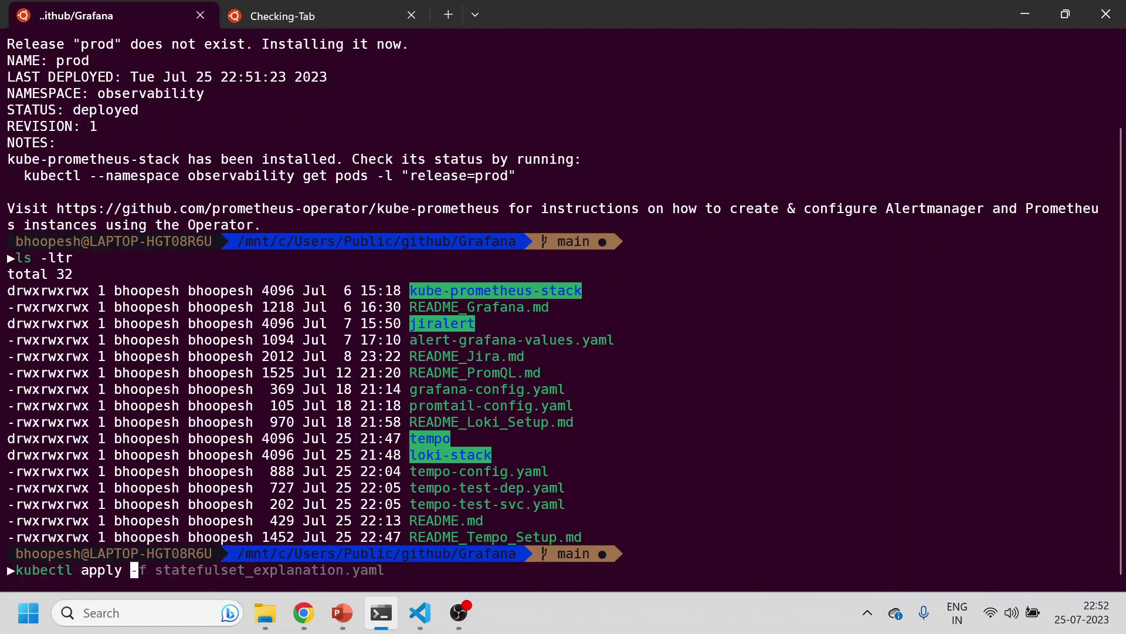
pyautogui.write('-f tempo')
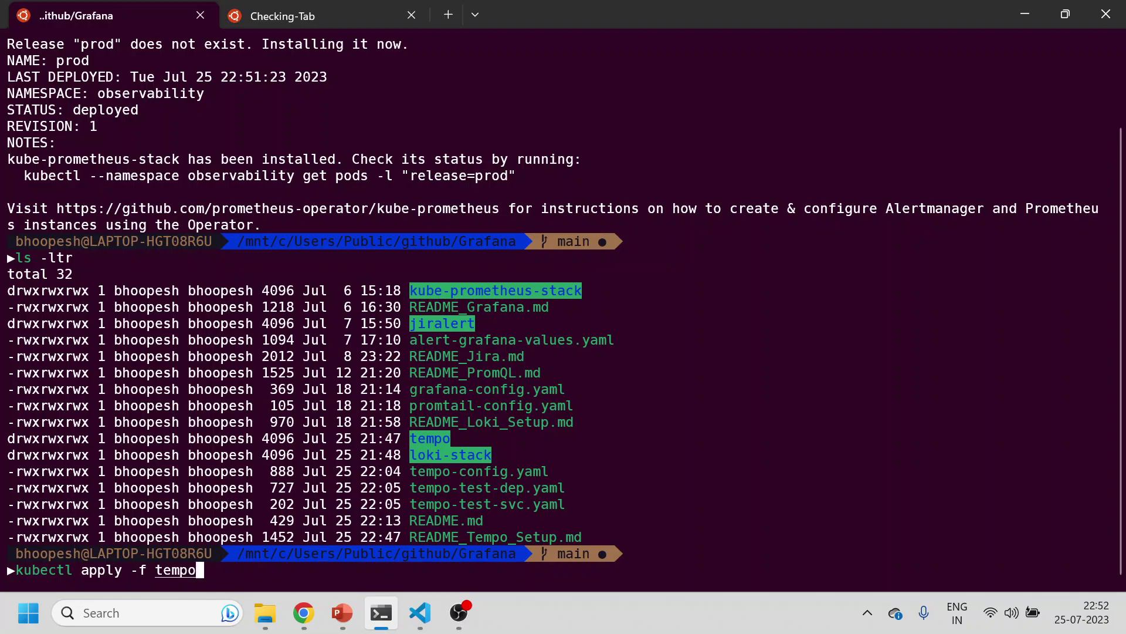
pyautogui.write('-test-')
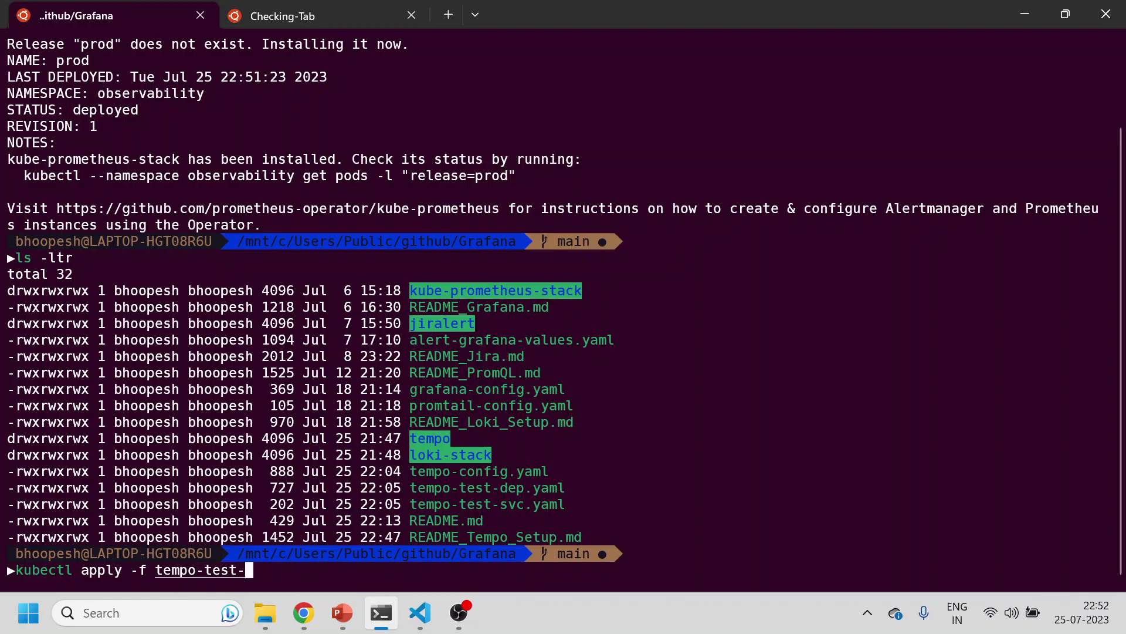
pyautogui.write('d')
pyautogui.press('Tab')
pyautogui.press('Return')
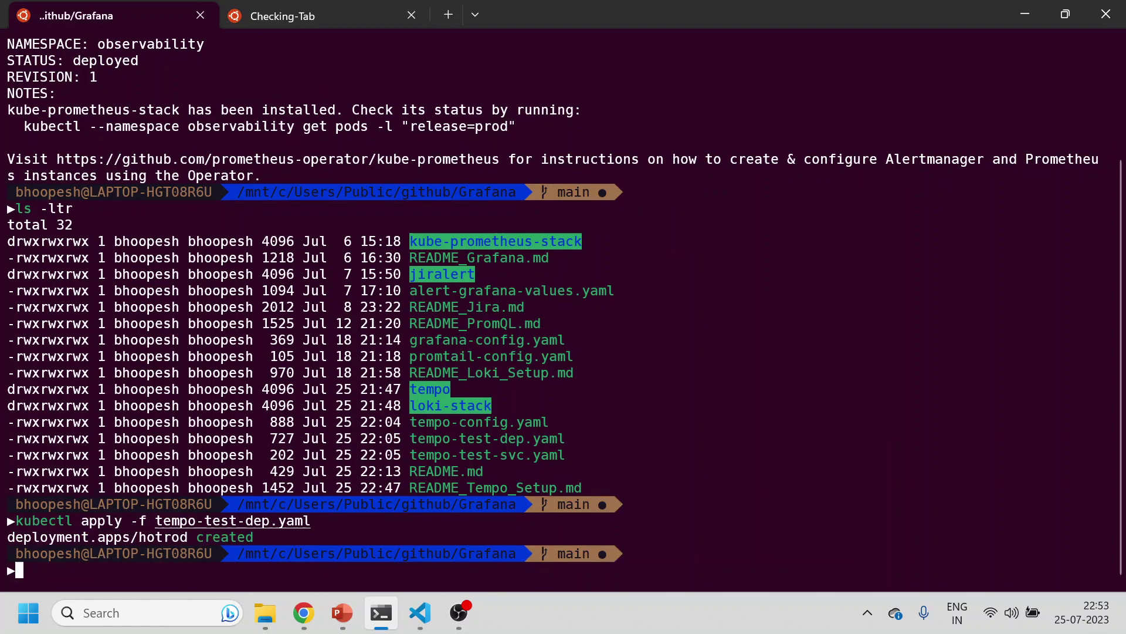
# - Apply tempo-test-svc.yaml with kubectl to create the hotrod service
pyautogui.write('kubectl a')
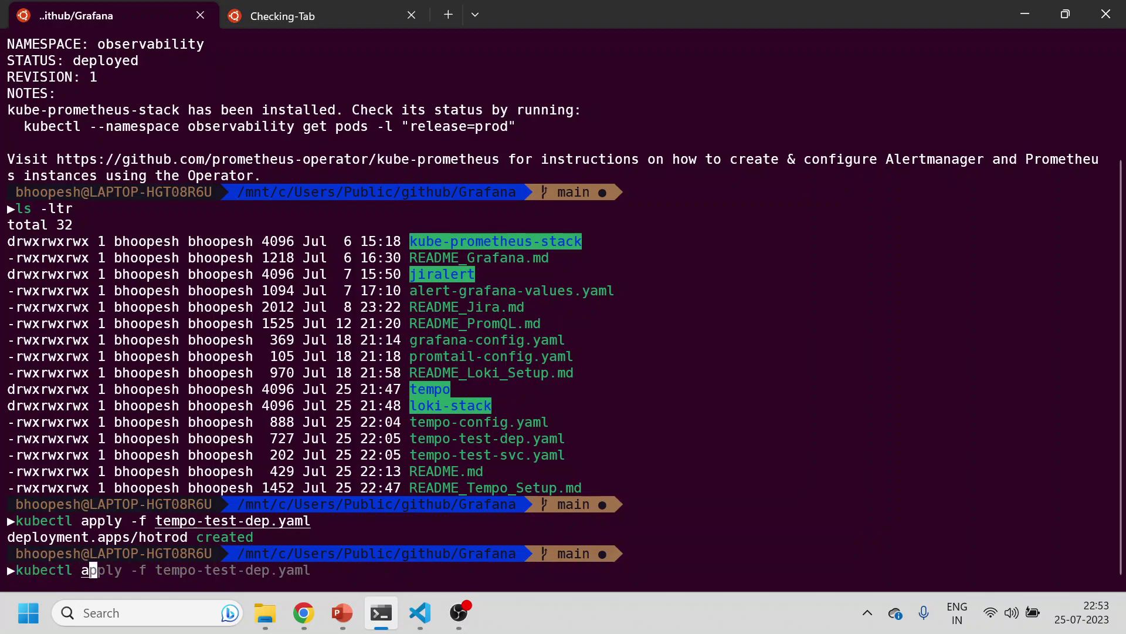
pyautogui.write('pply -f')
pyautogui.press('Right')
pyautogui.press('BackSpace')
pyautogui.press('BackSpace')
pyautogui.press('BackSpace')
pyautogui.press('BackSpace')
pyautogui.press('BackSpace')
pyautogui.press('BackSpace')
pyautogui.press('BackSpace')
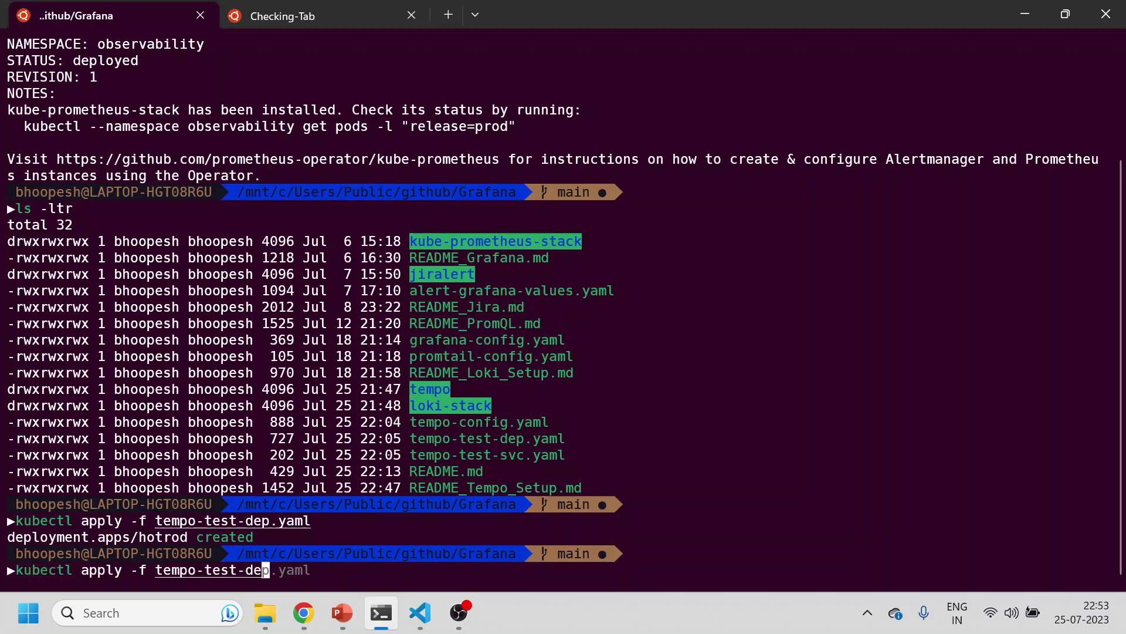
pyautogui.press('BackSpace')
pyautogui.write('s')
pyautogui.press('Right')
pyautogui.press('Return')
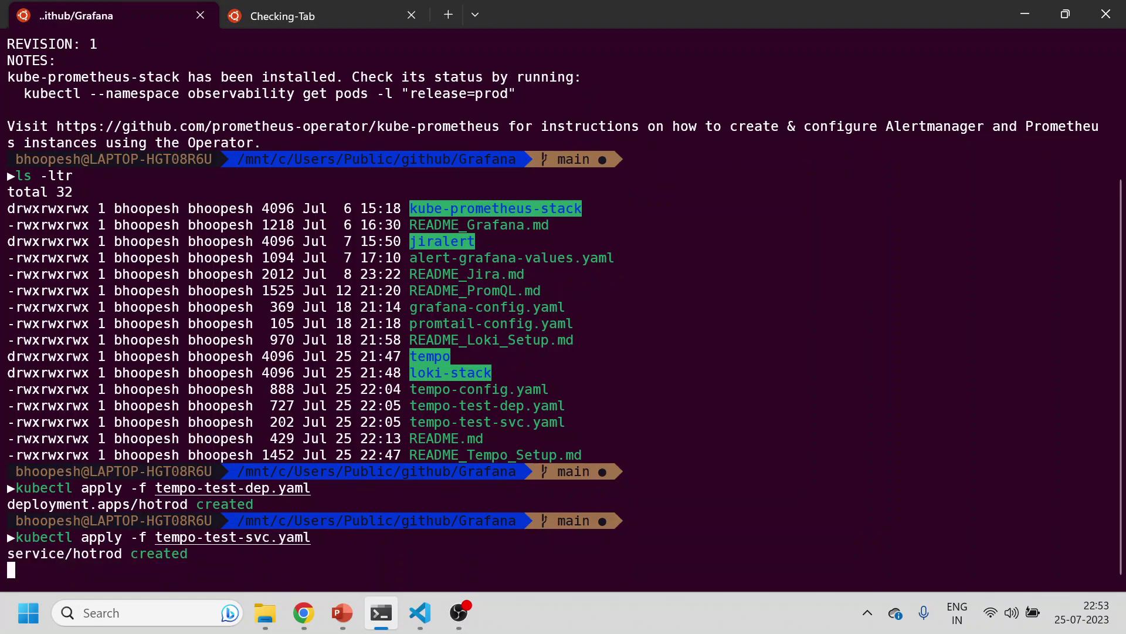
# - In Checking-Tab, run kgp and k get svc to confirm the hotrod pod and services
pyautogui.click(353, 14)
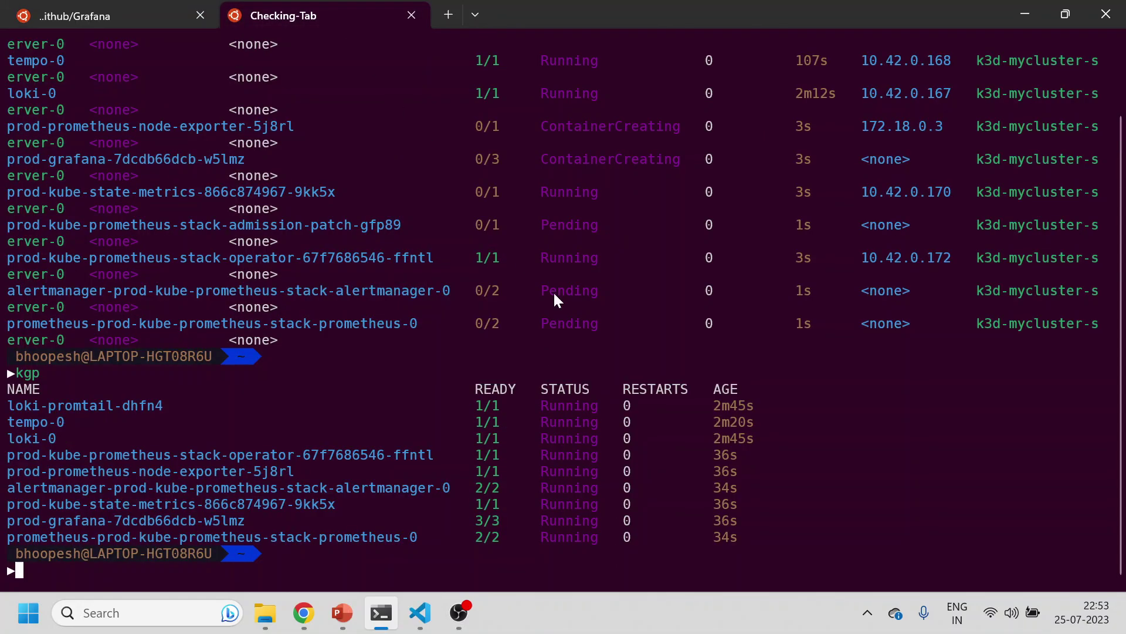
pyautogui.write('kgp')
pyautogui.press('Return')
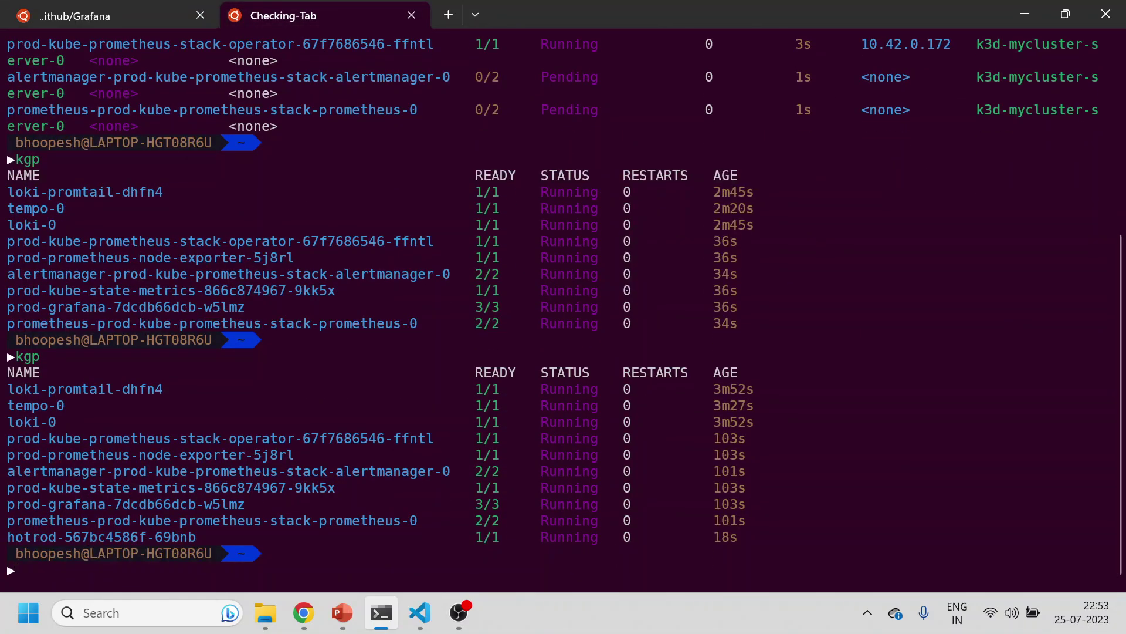
pyautogui.write('k get svc')
pyautogui.press('Return')
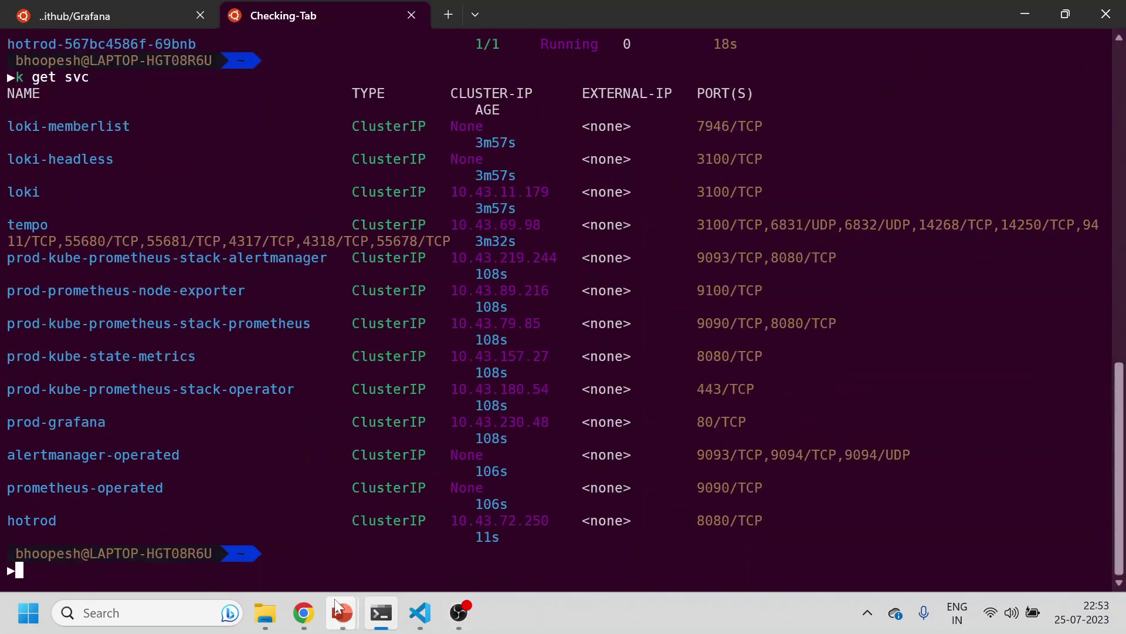
# - Port-forward svc/prod-grafana to local port 3000 and copy the address 127.0.0.1:3000
pyautogui.moveTo(332, 596)
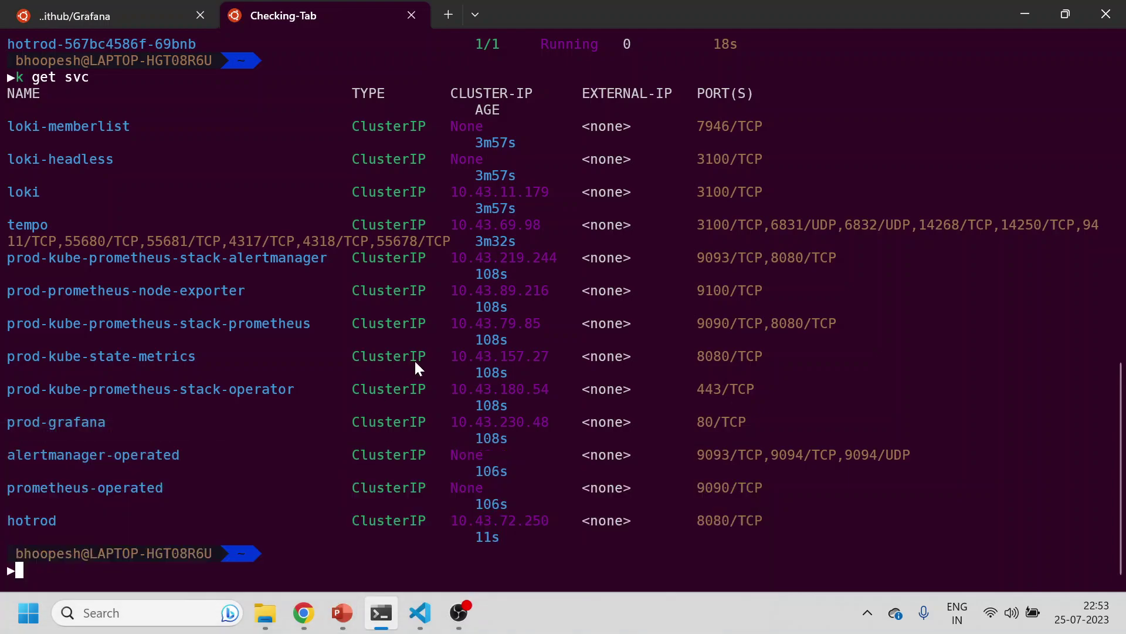
pyautogui.write('k por')
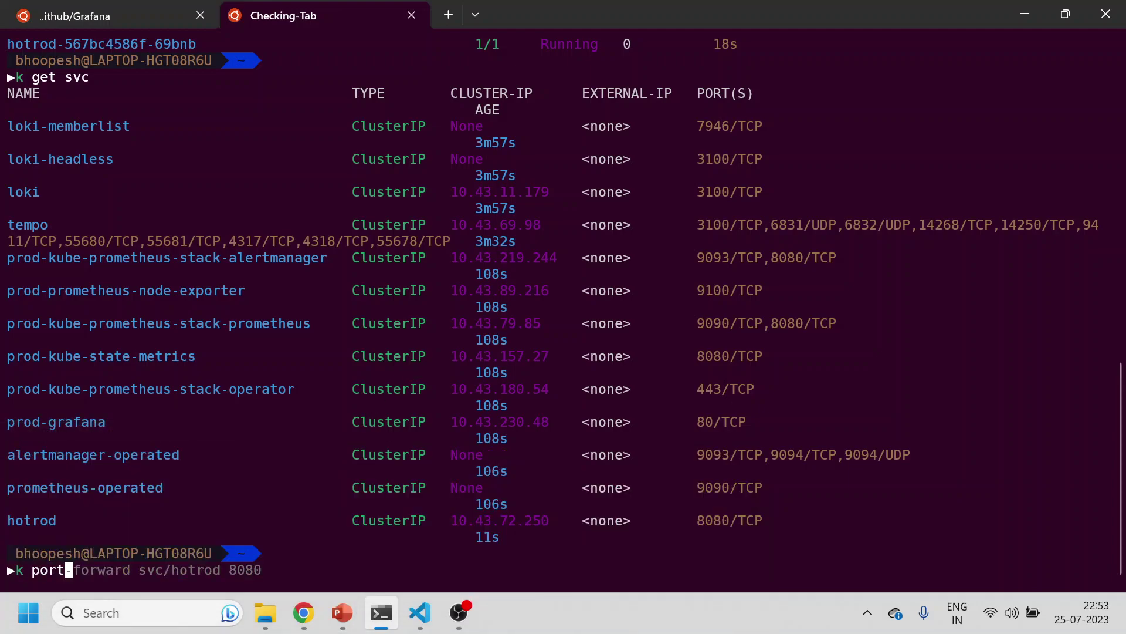
pyautogui.write('t')
pyautogui.press('Right')
pyautogui.press('BackSpace')
pyautogui.press('BackSpace')
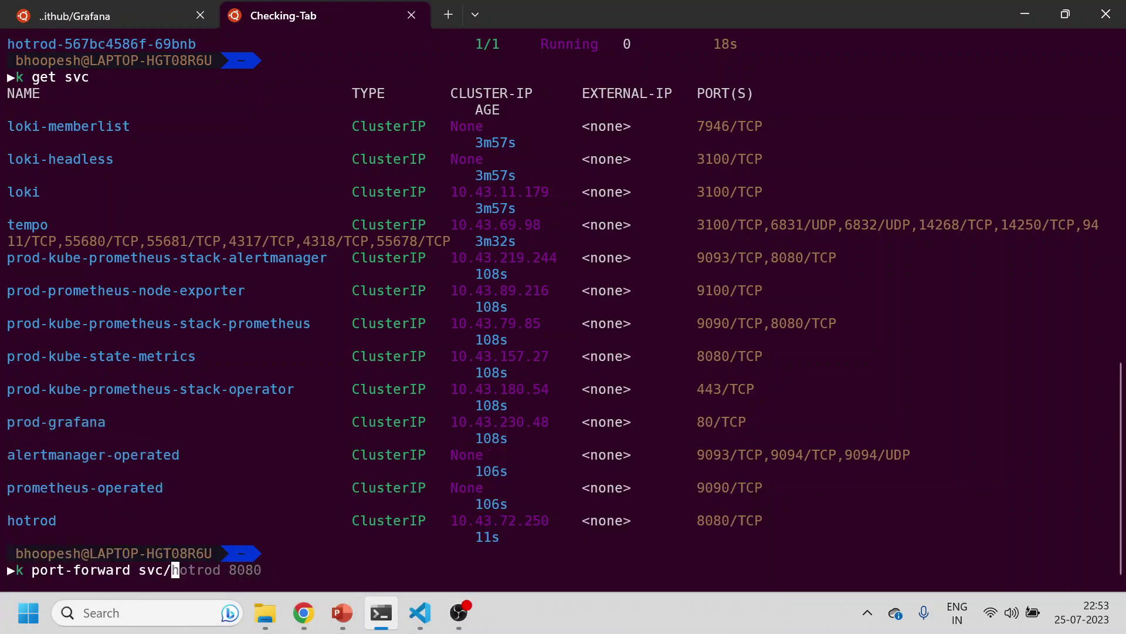
pyautogui.write('pro')
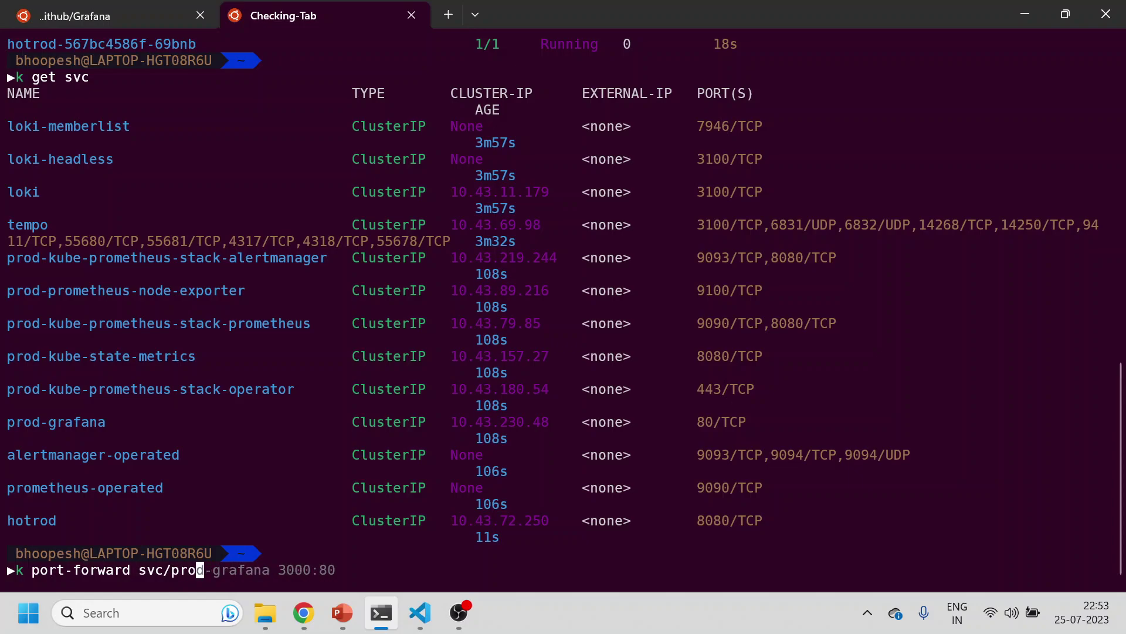
pyautogui.write('d')
pyautogui.press('Right')
pyautogui.press('Return')
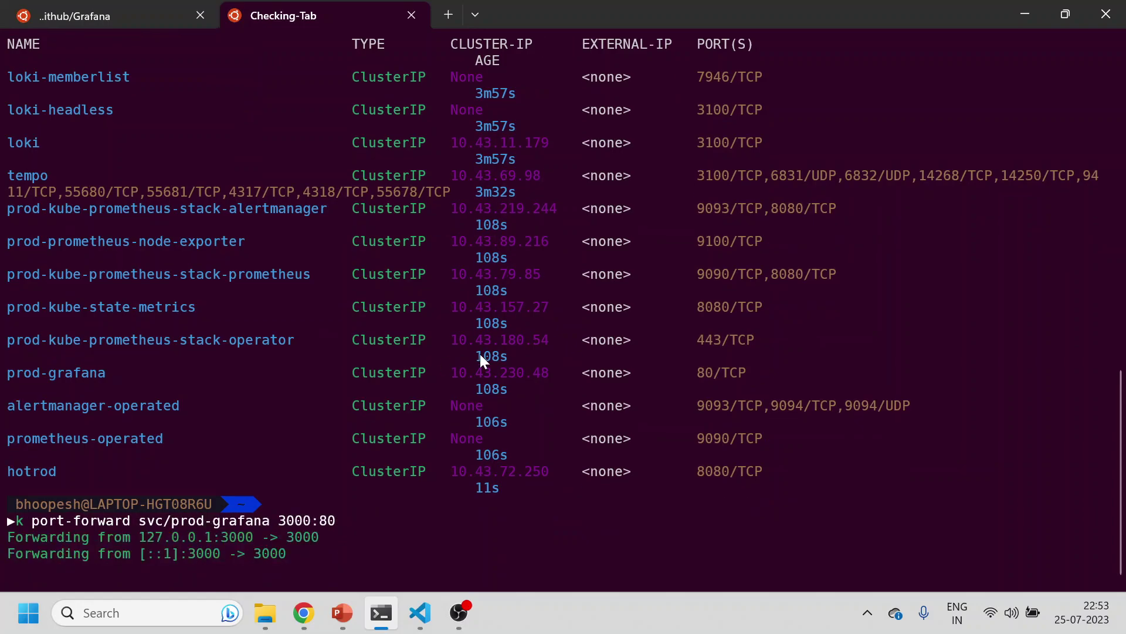
pyautogui.moveTo(141, 536); pyautogui.dragTo(250, 534)
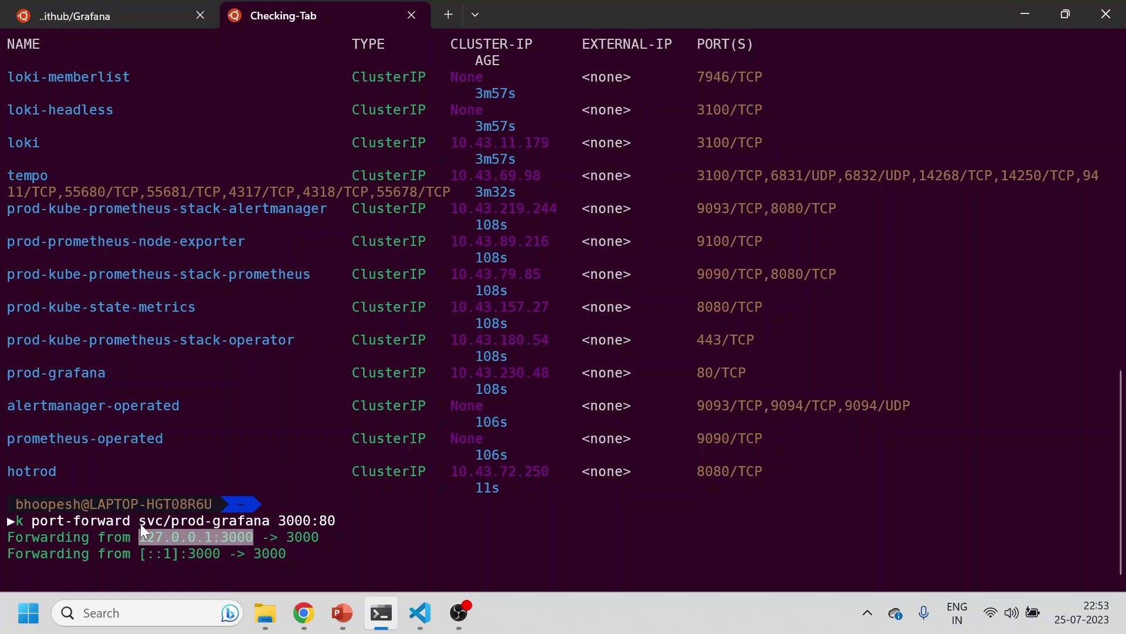
pyautogui.hotkey('ctrl', 'c')
# - Load the Grafana login page at 127.0.0.1:3000 in a new browser tab
pyautogui.click(304, 613)
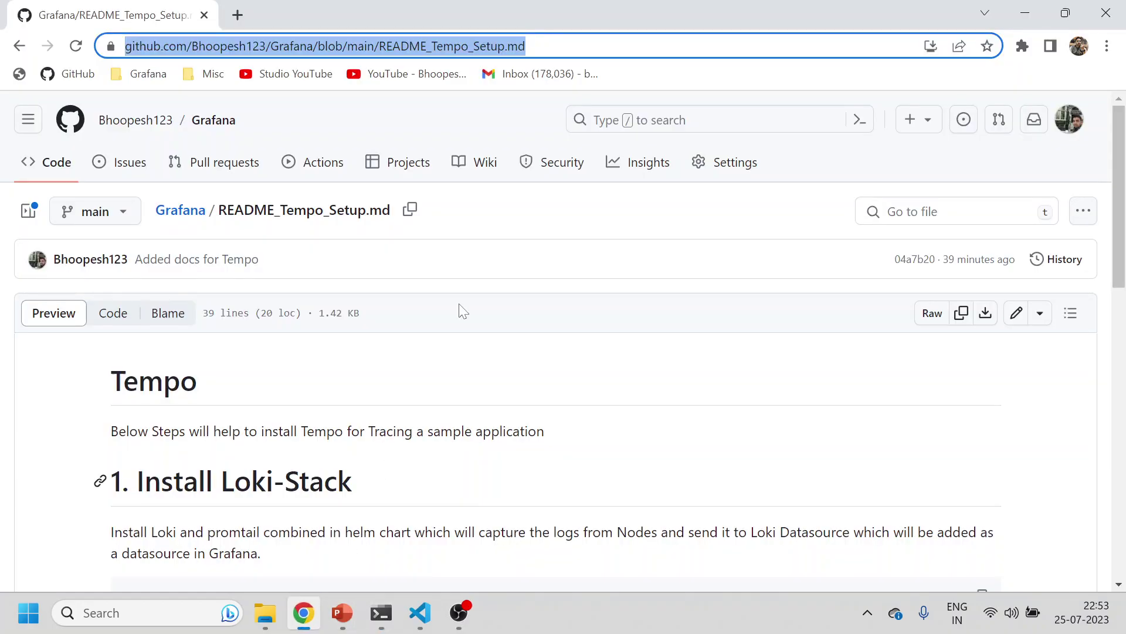
pyautogui.click(238, 15)
pyautogui.hotkey('ctrl', 'v')
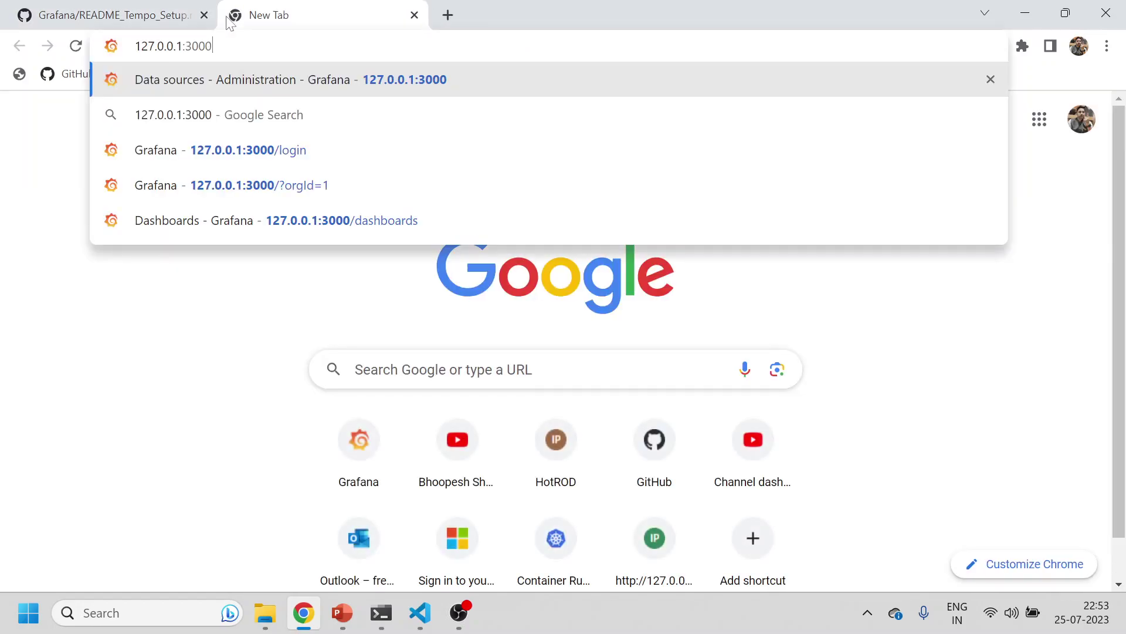
pyautogui.press('Return')
# - Sign in with the saved username and the account password
pyautogui.click(469, 348)
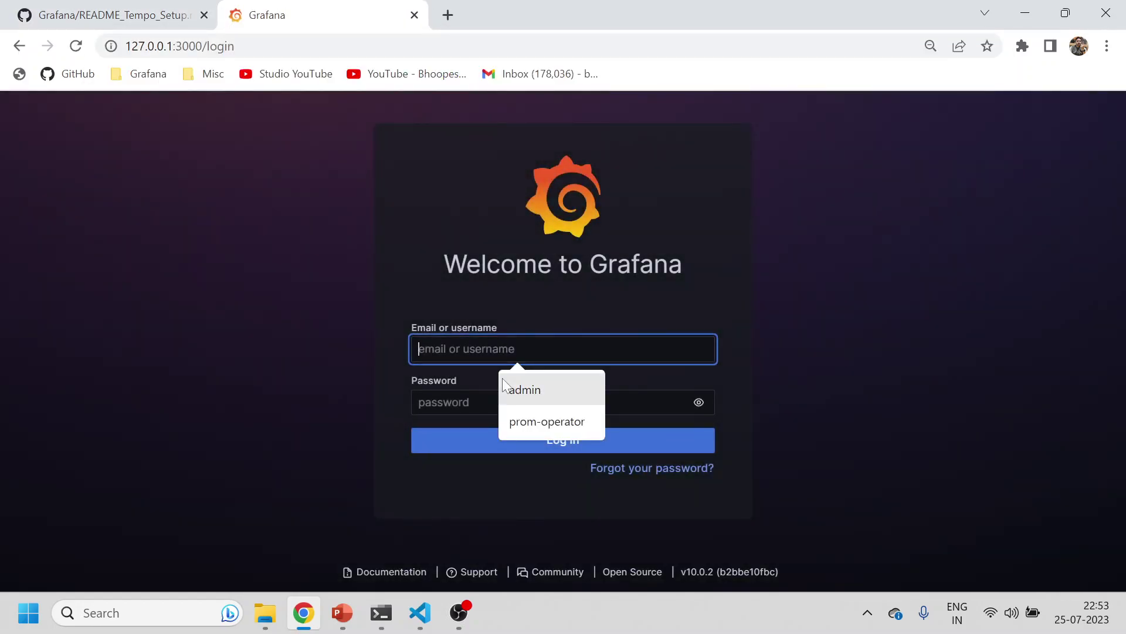
pyautogui.click(522, 389)
pyautogui.click(552, 402)
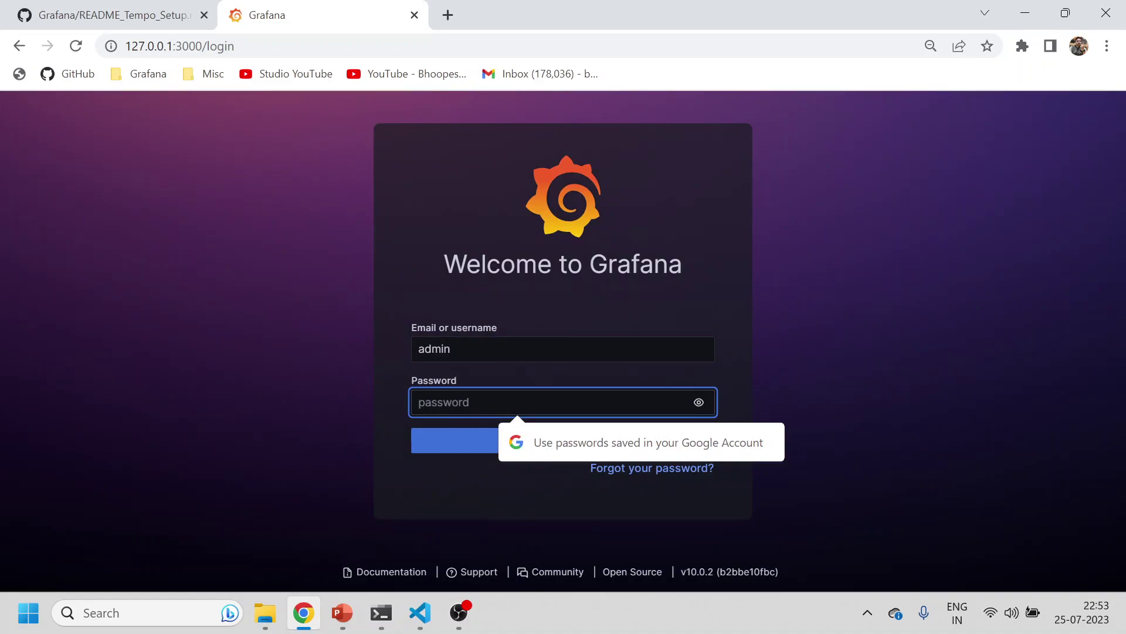
pyautogui.write('adm')
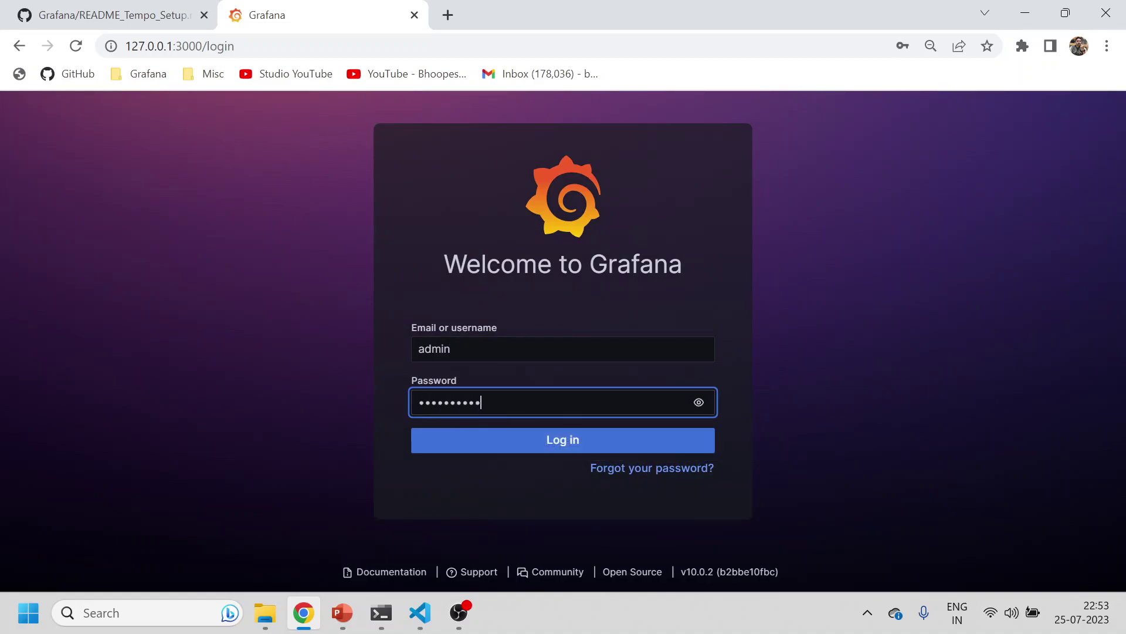
pyautogui.press('Return')
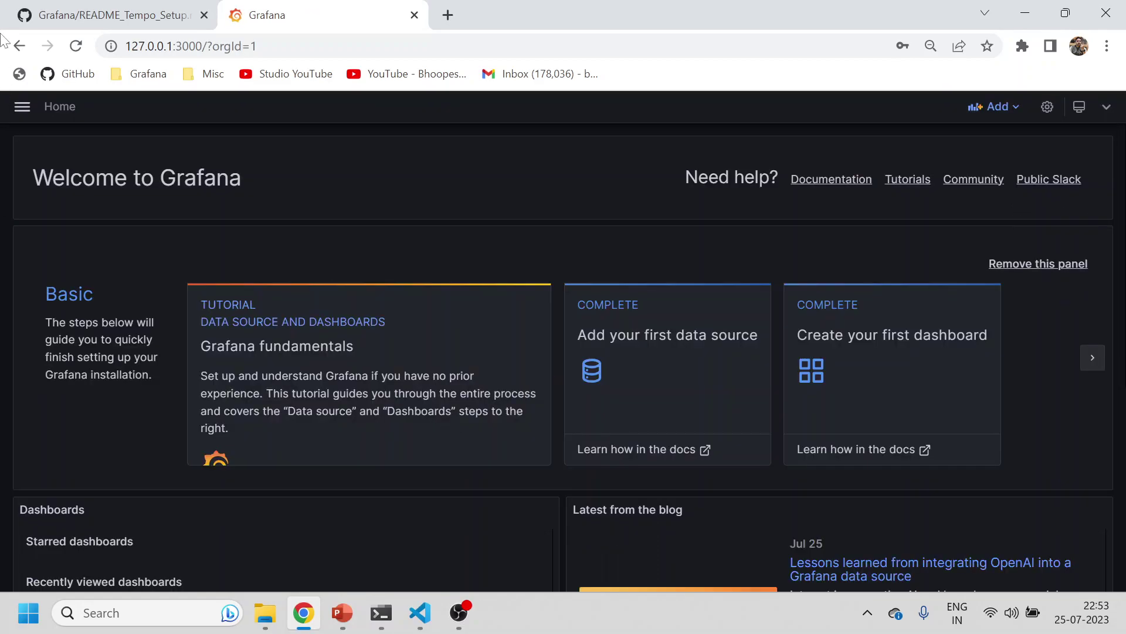
# - Check the configured data sources under Administration, then return to the Grafana home page
pyautogui.click(26, 107)
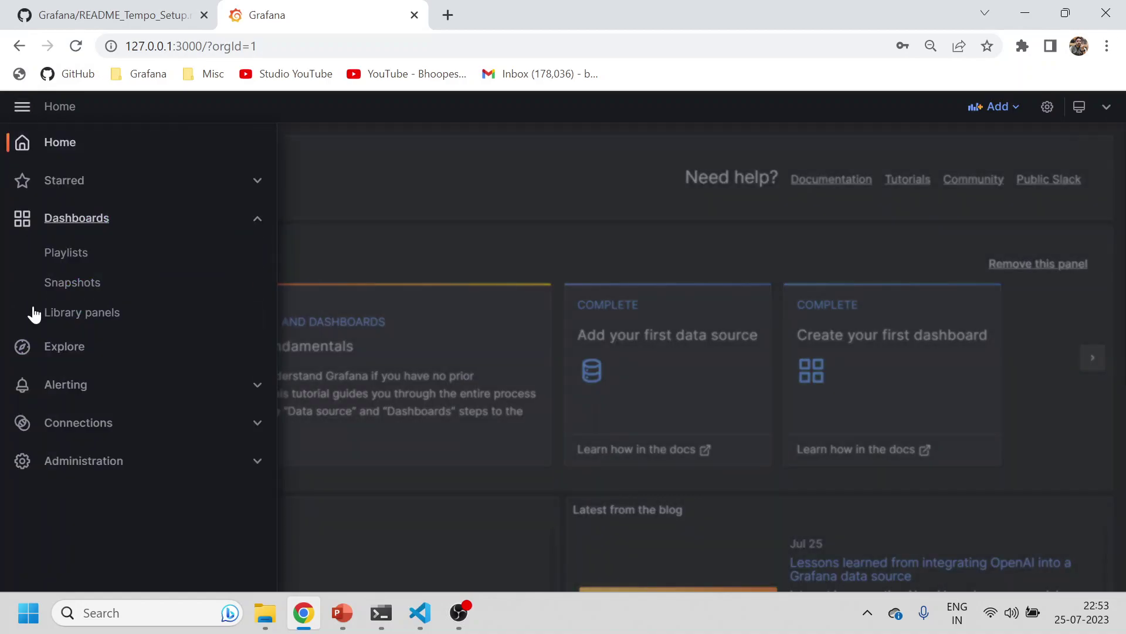
pyautogui.click(75, 462)
pyautogui.click(245, 294)
pyautogui.scroll(-1, 422, 485)
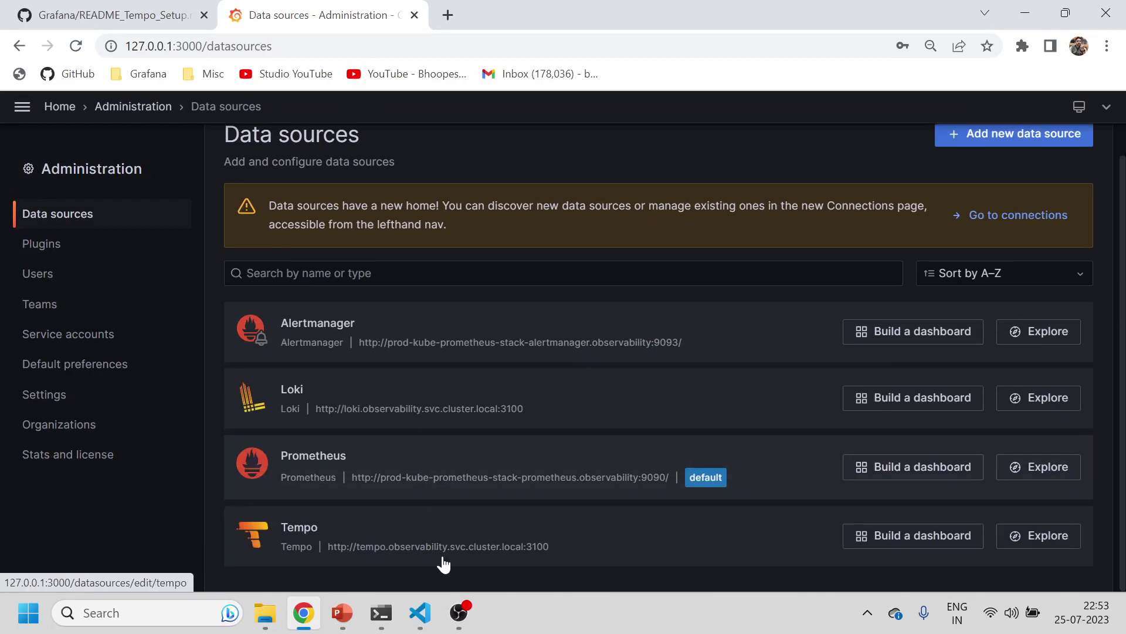
pyautogui.click(61, 108)
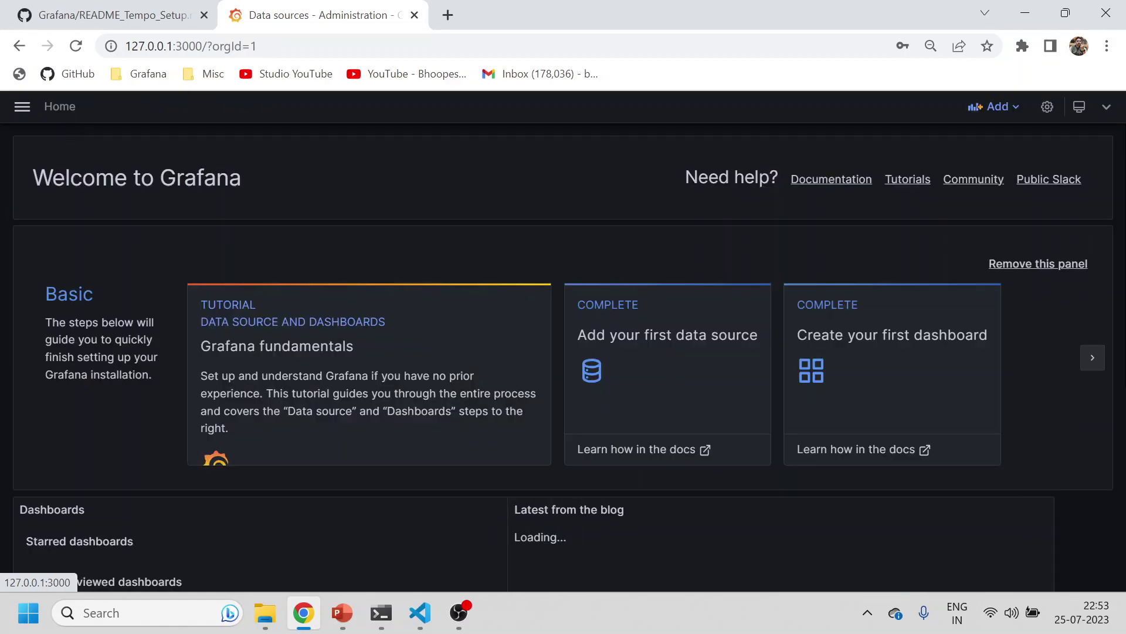
# - Open Explore from the main navigation and select Loki as the data source
pyautogui.click(23, 106)
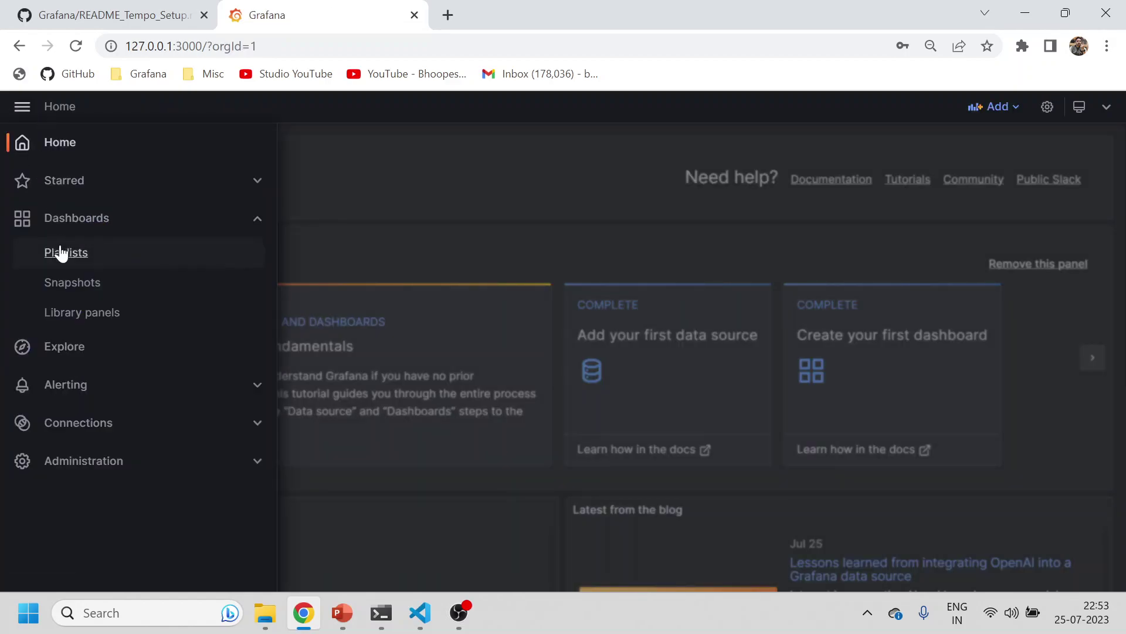
pyautogui.click(66, 346)
pyautogui.click(58, 145)
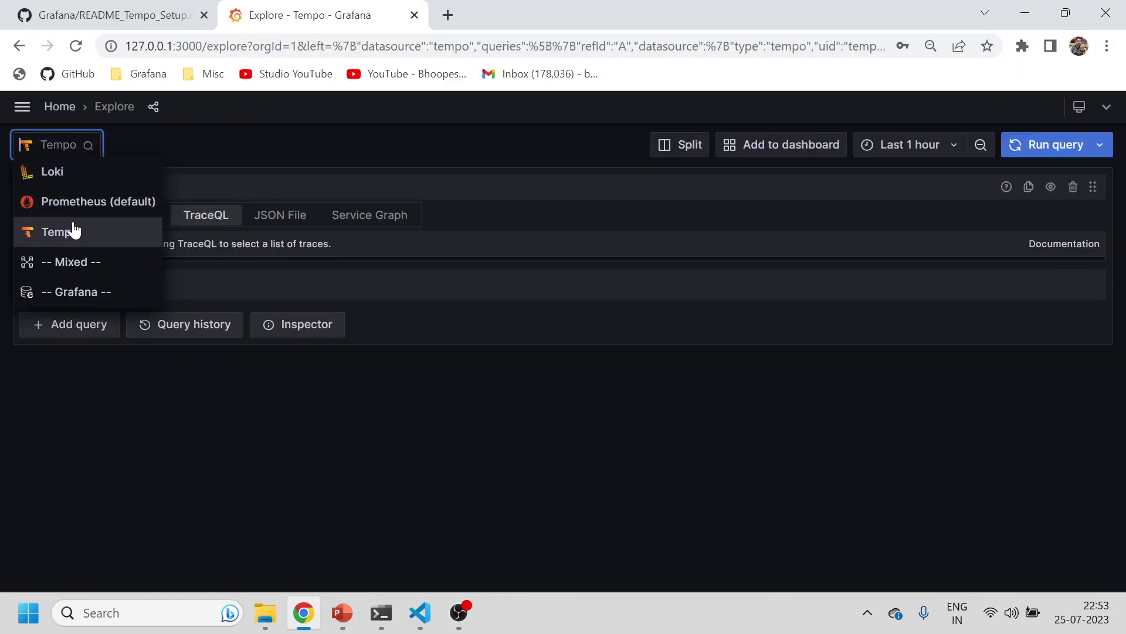
pyautogui.click(53, 171)
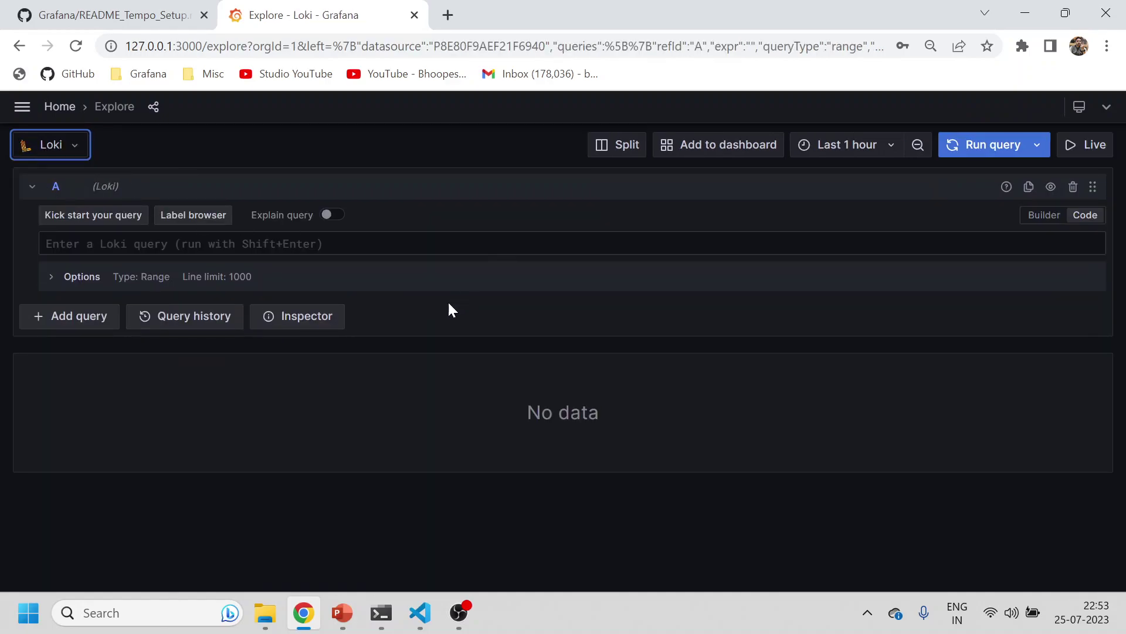
# - Open a new browser tab, then start a new Ubuntu shell tab and list cluster services
pyautogui.click(447, 15)
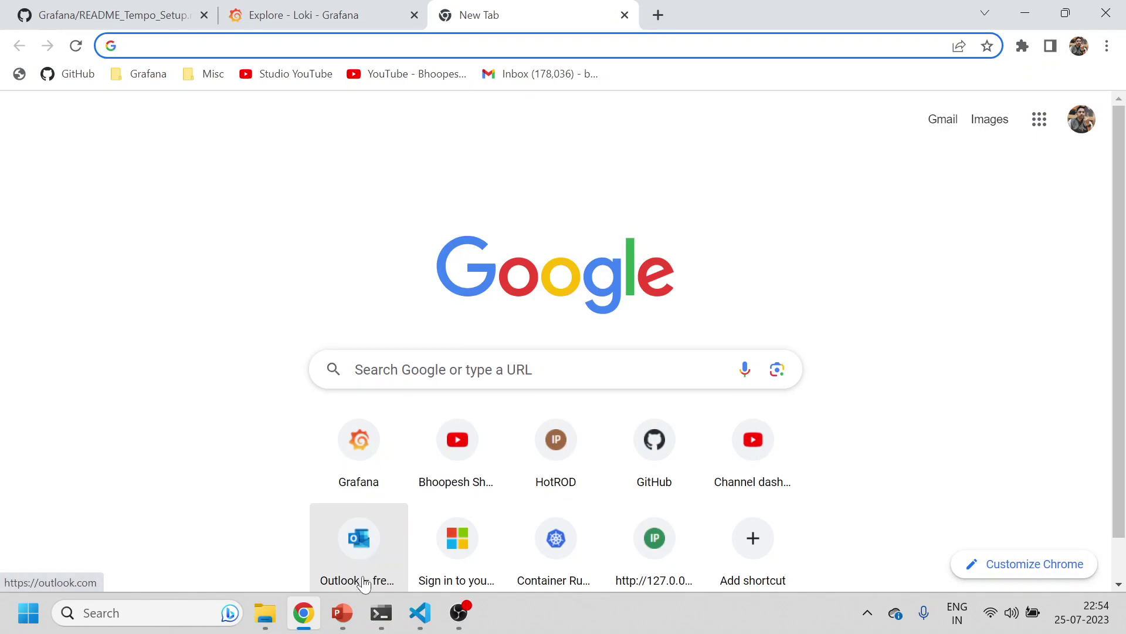
pyautogui.click(381, 612)
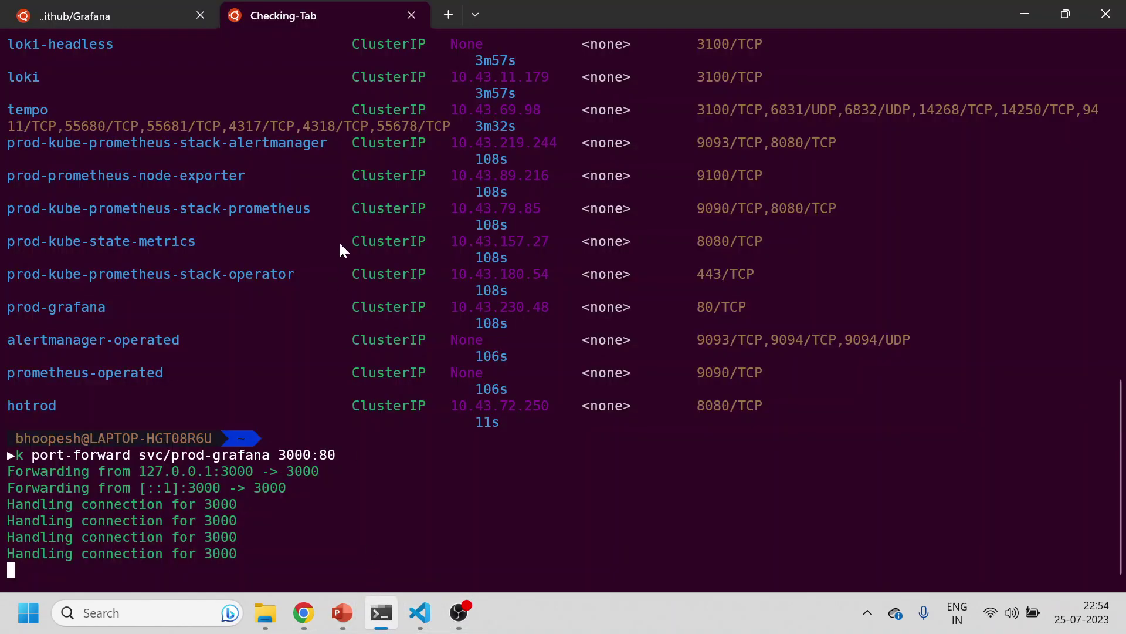
pyautogui.click(474, 14)
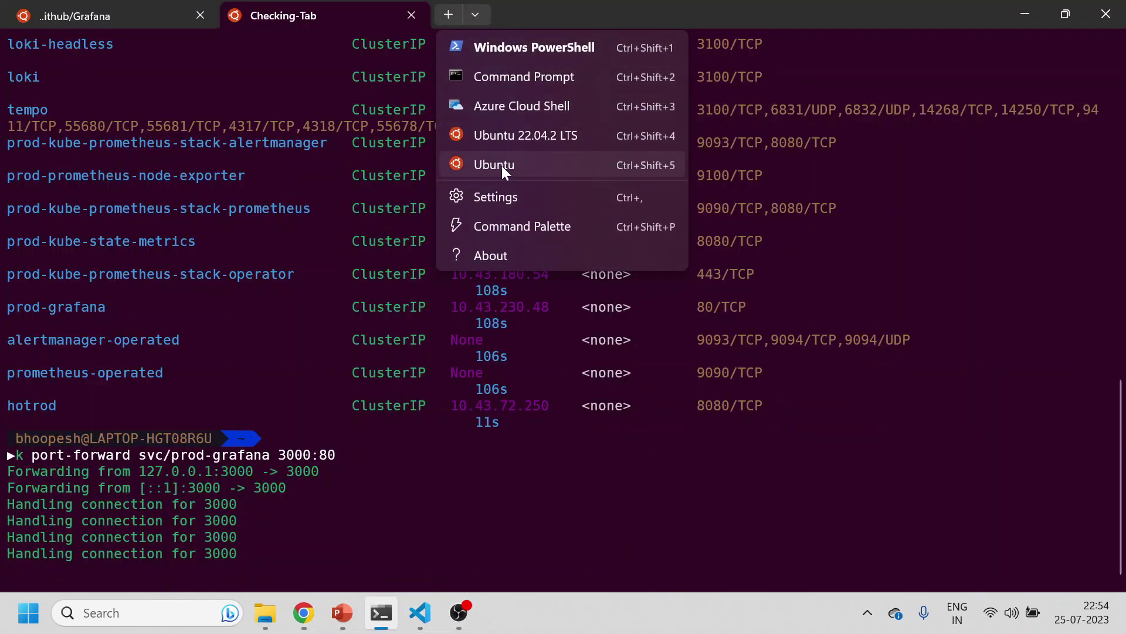
pyautogui.click(501, 165)
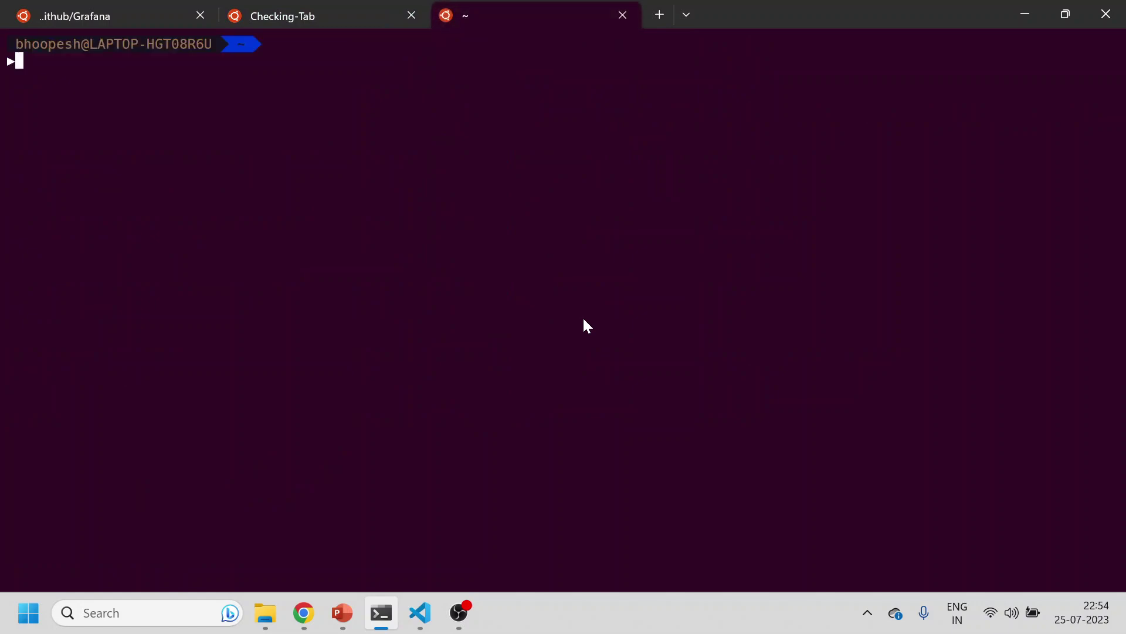
pyautogui.write('k get svc')
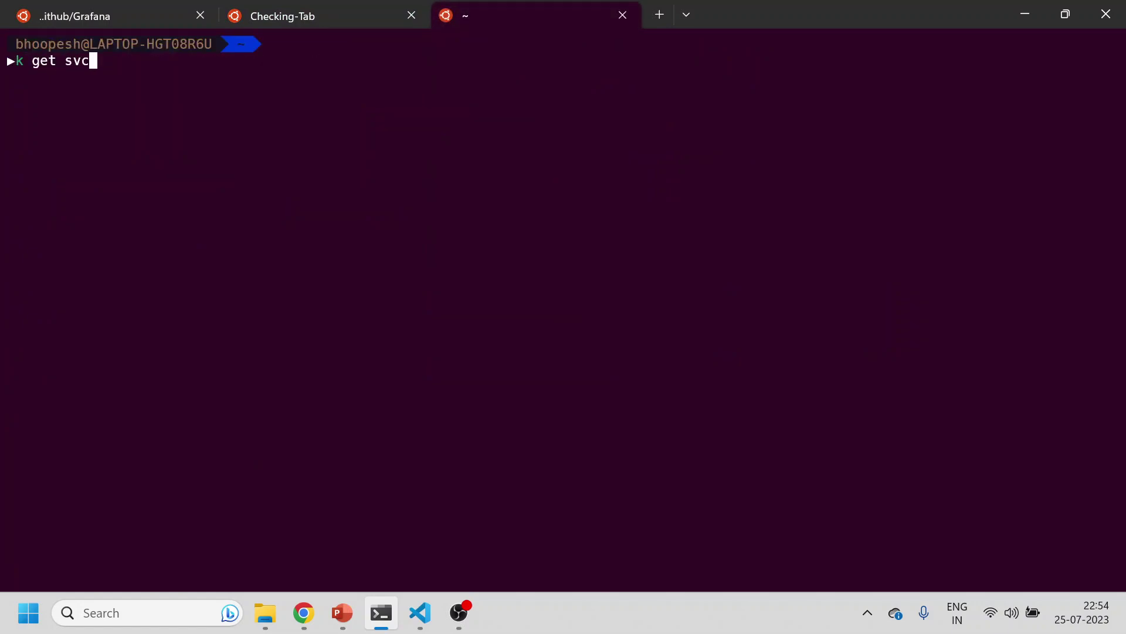
pyautogui.press('Return')
# - Port-forward svc/hotrod to local port 8080 and copy the address 127.0.0.1:8080
pyautogui.write('k por')
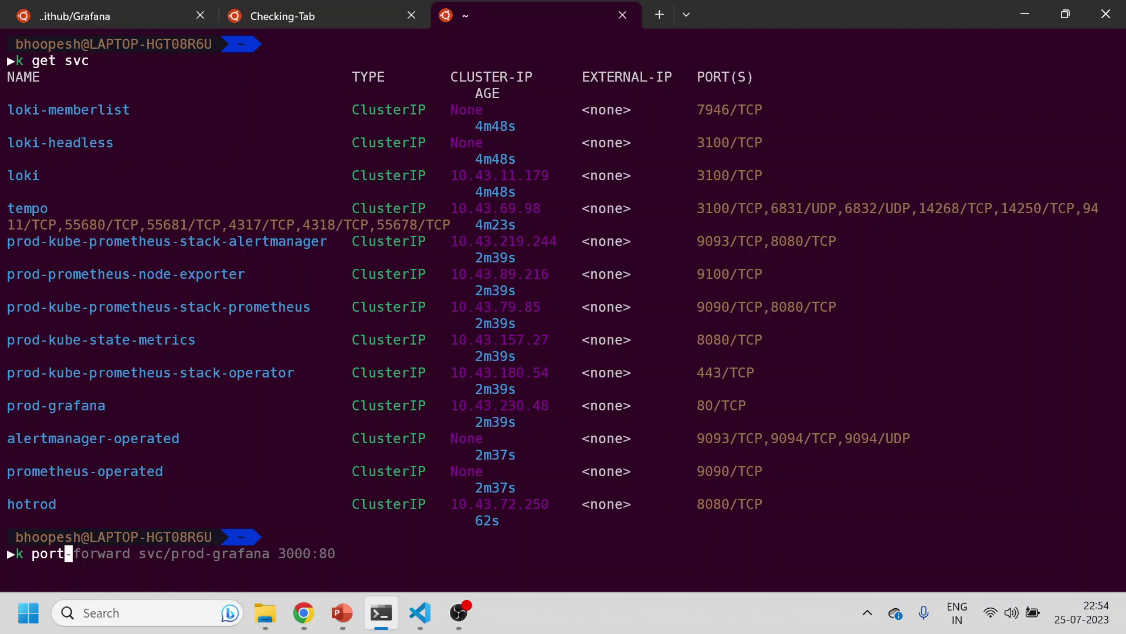
pyautogui.write('t')
pyautogui.press('Right')
pyautogui.press('BackSpace')
pyautogui.press('BackSpace')
pyautogui.press('BackSpace')
pyautogui.press('BackSpace')
pyautogui.press('BackSpace')
pyautogui.press('BackSpace')
pyautogui.press('BackSpace')
pyautogui.press('BackSpace')
pyautogui.press('BackSpace')
pyautogui.press('BackSpace')
pyautogui.press('BackSpace')
pyautogui.press('BackSpace')
pyautogui.press('BackSpace')
pyautogui.press('BackSpace')
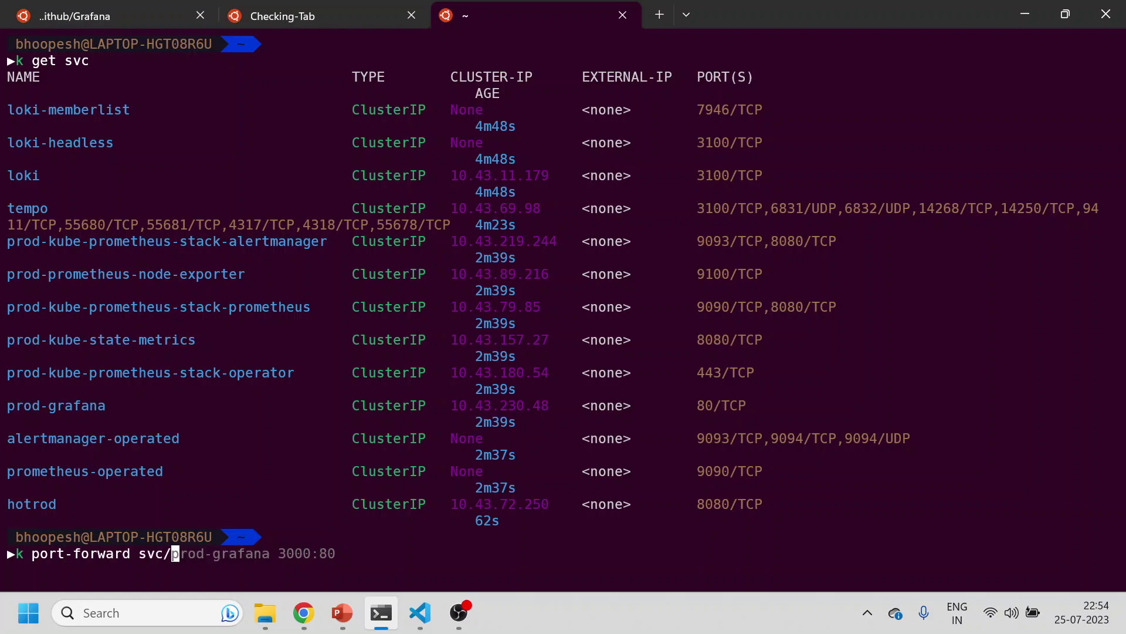
pyautogui.write('ho')
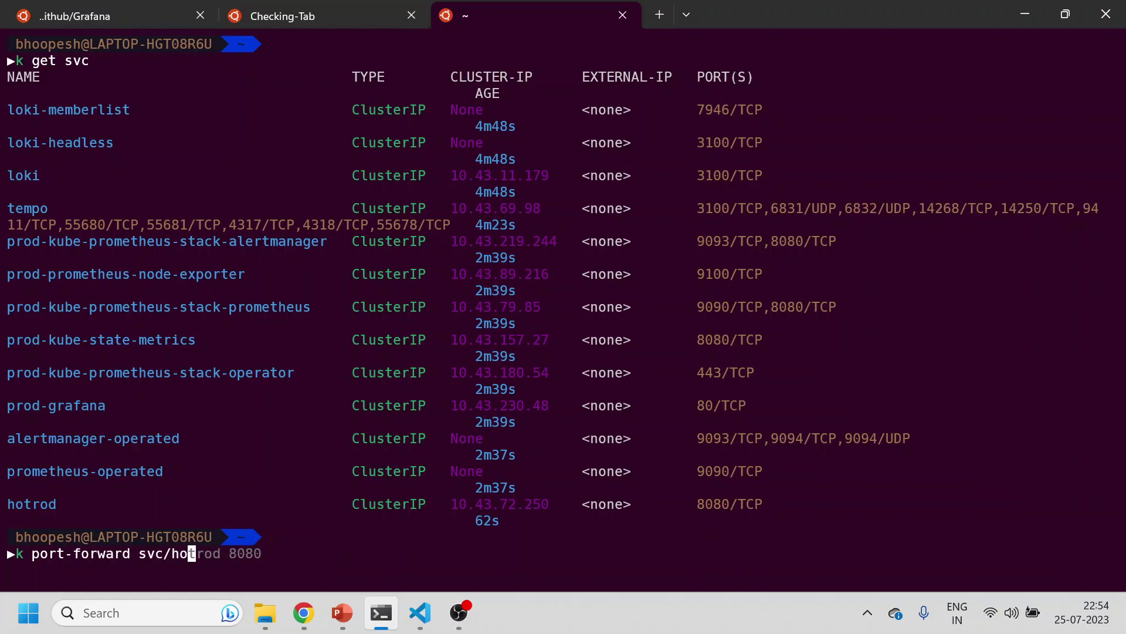
pyautogui.write('trod')
pyautogui.press('Right')
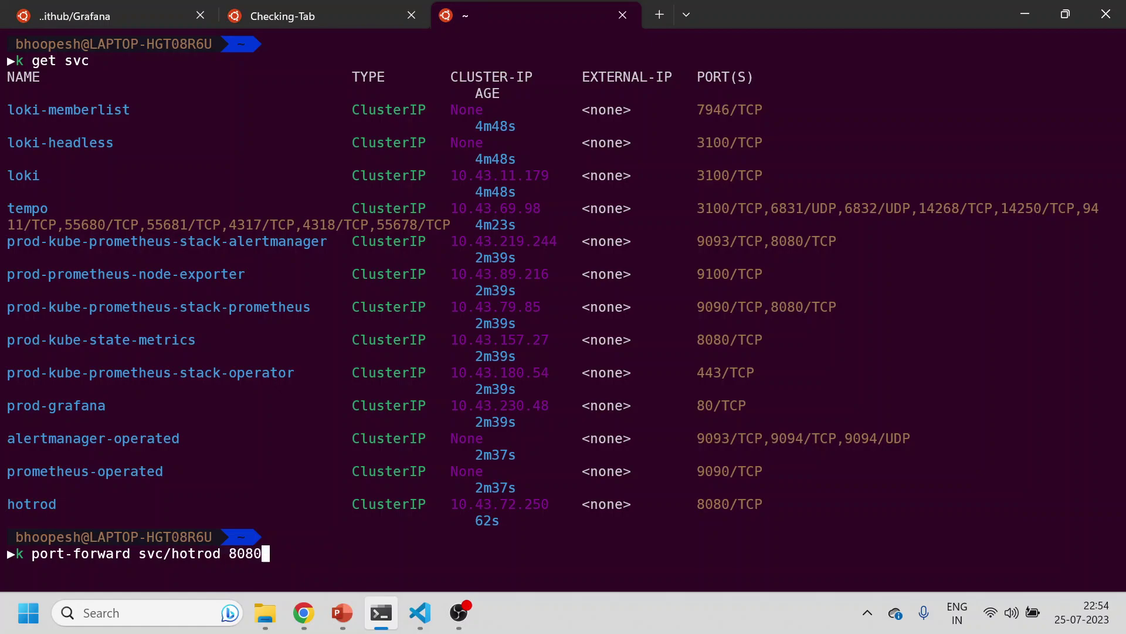
pyautogui.press('Return')
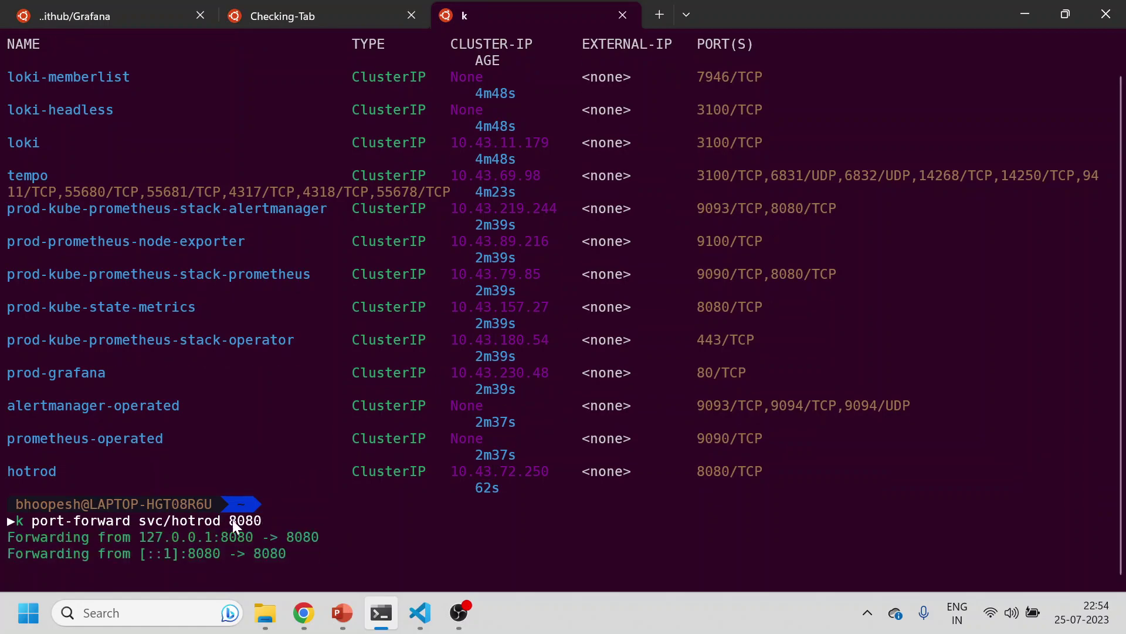
pyautogui.moveTo(141, 537); pyautogui.dragTo(248, 538)
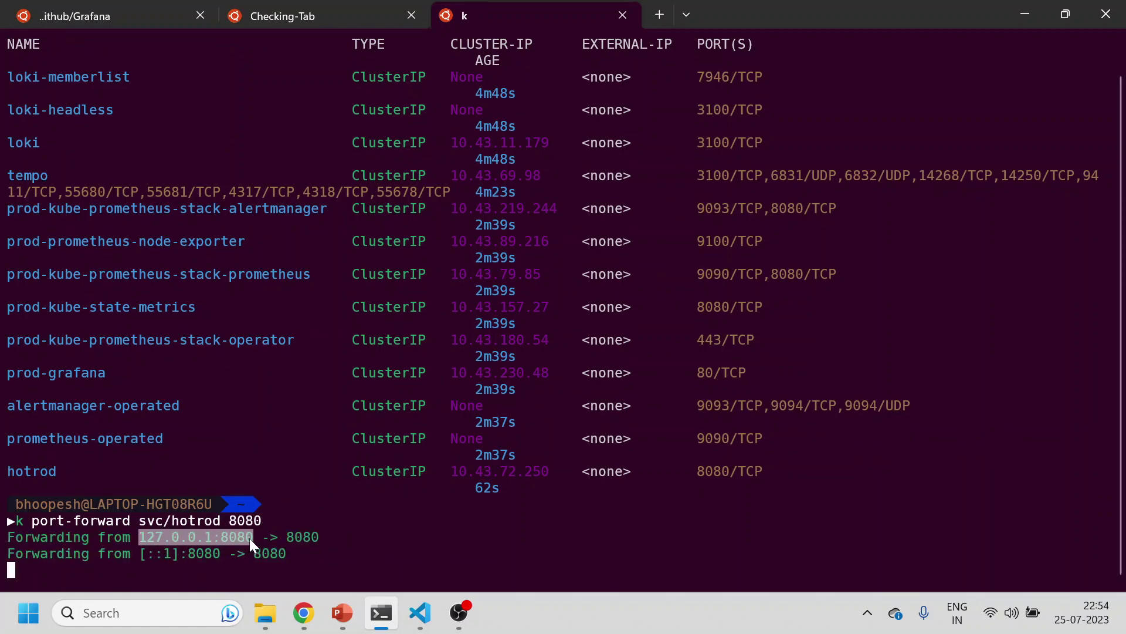
pyautogui.hotkey('ctrl', 'c')
pyautogui.hotkey('alt', 'Tab')
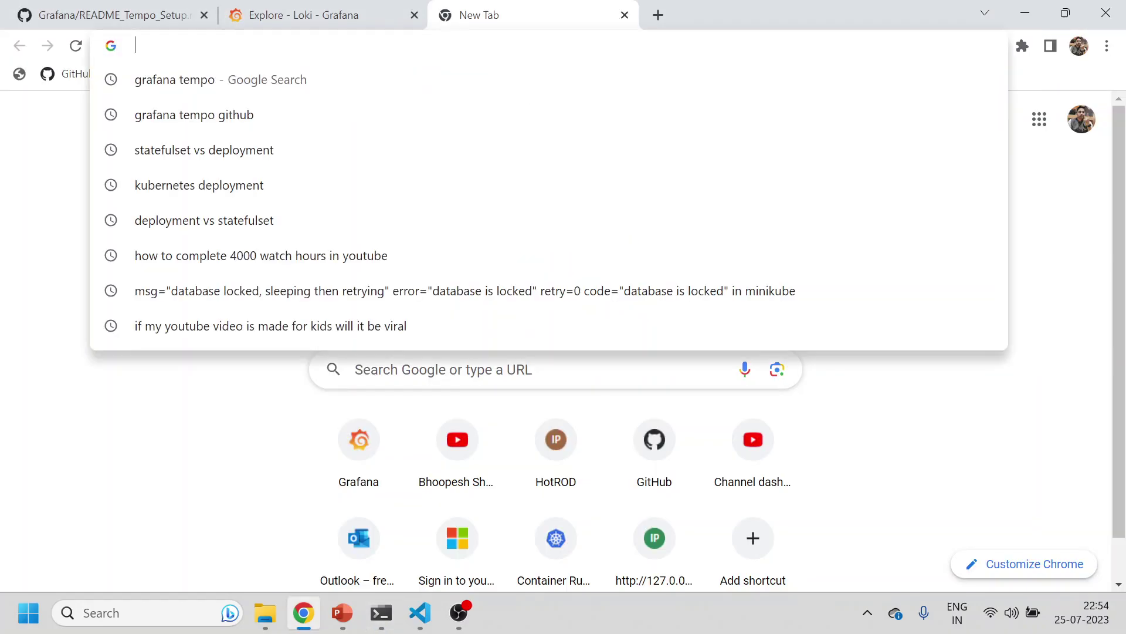
# - Load HotROD at 127.0.0.1:8080 and order several rides for each of the four customers
pyautogui.hotkey('ctrl', 'v')
pyautogui.press('Return')
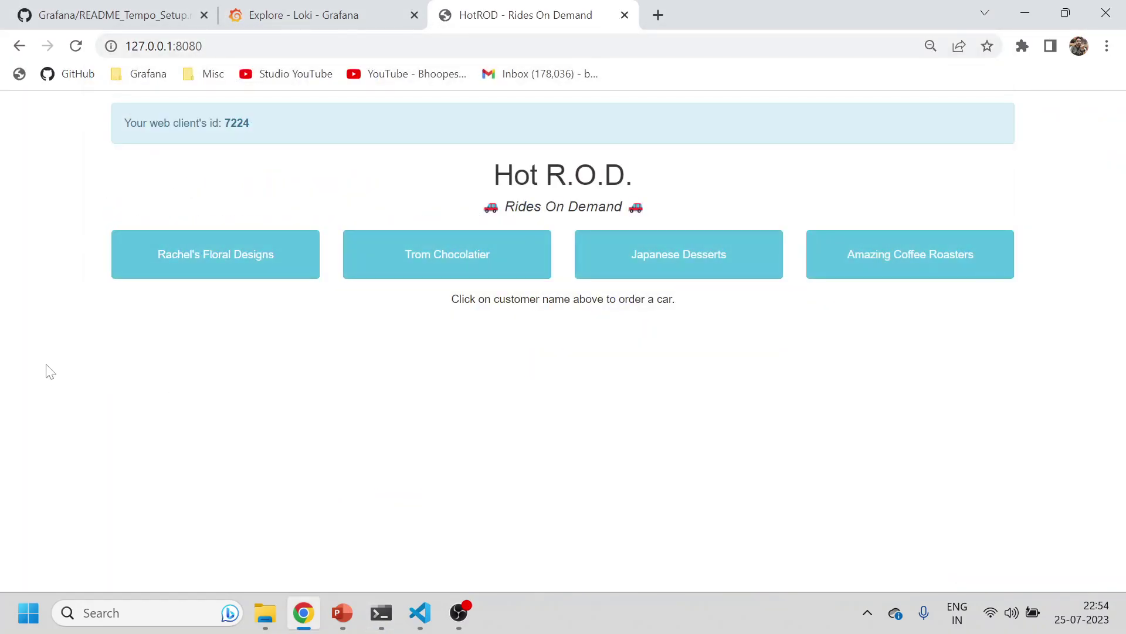
pyautogui.tripleClick(176, 253)
pyautogui.tripleClick(377, 257)
pyautogui.click(669, 257)
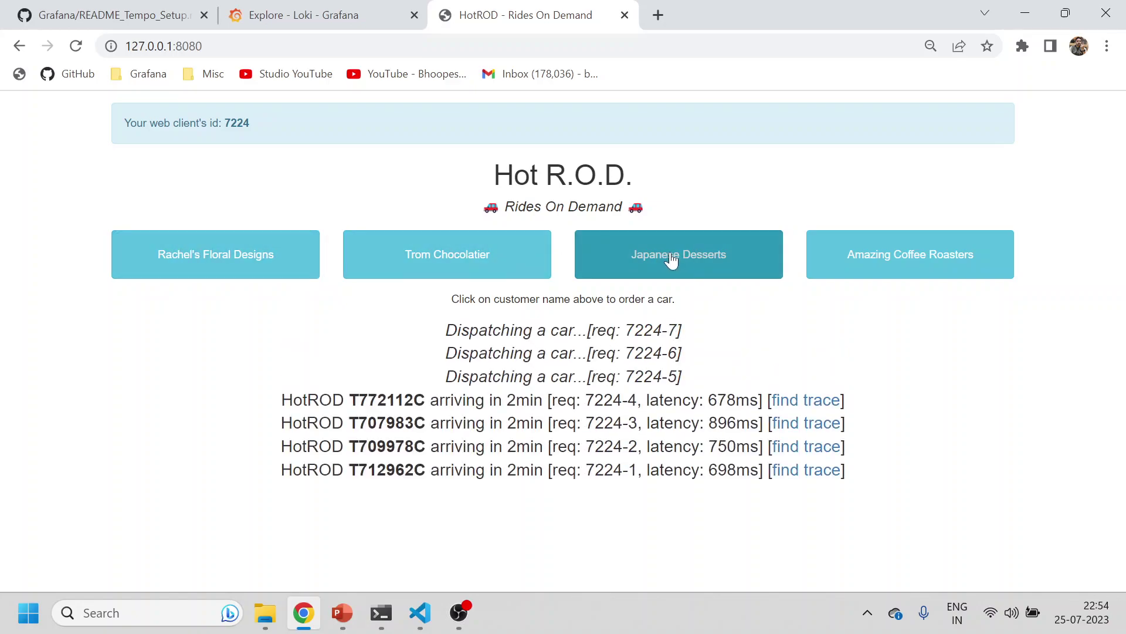
pyautogui.tripleClick(669, 256)
pyautogui.click(878, 247)
pyautogui.tripleClick(878, 247)
# - Order a few more rides to generate traces, then reload the Grafana Explore page
pyautogui.click(531, 273)
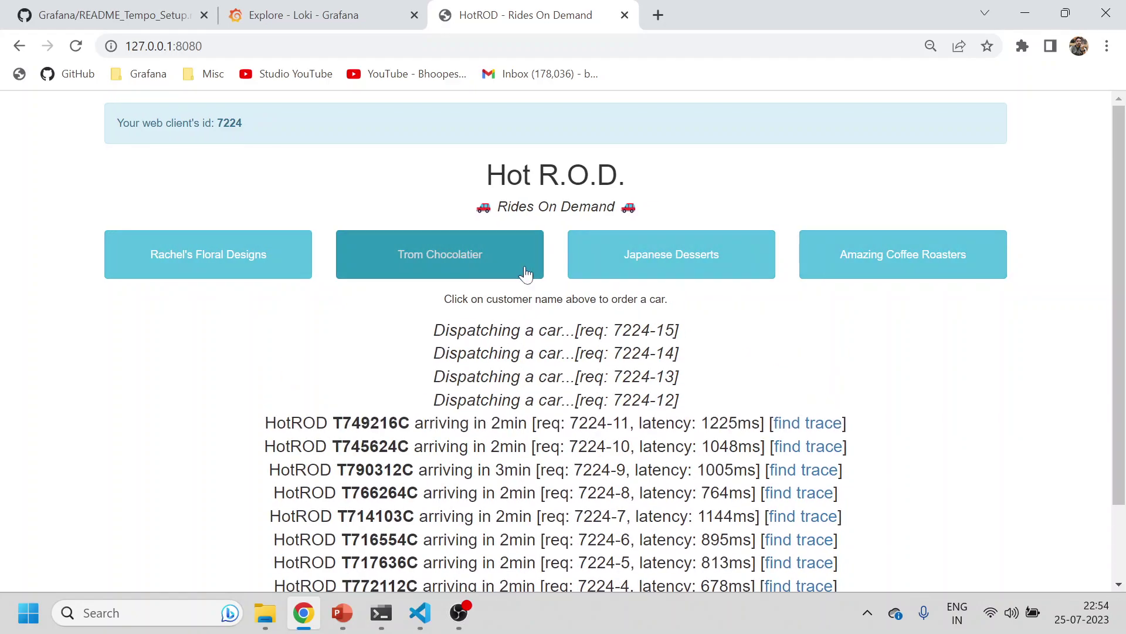
pyautogui.click(296, 272)
pyautogui.doubleClick(245, 274)
pyautogui.click(238, 274)
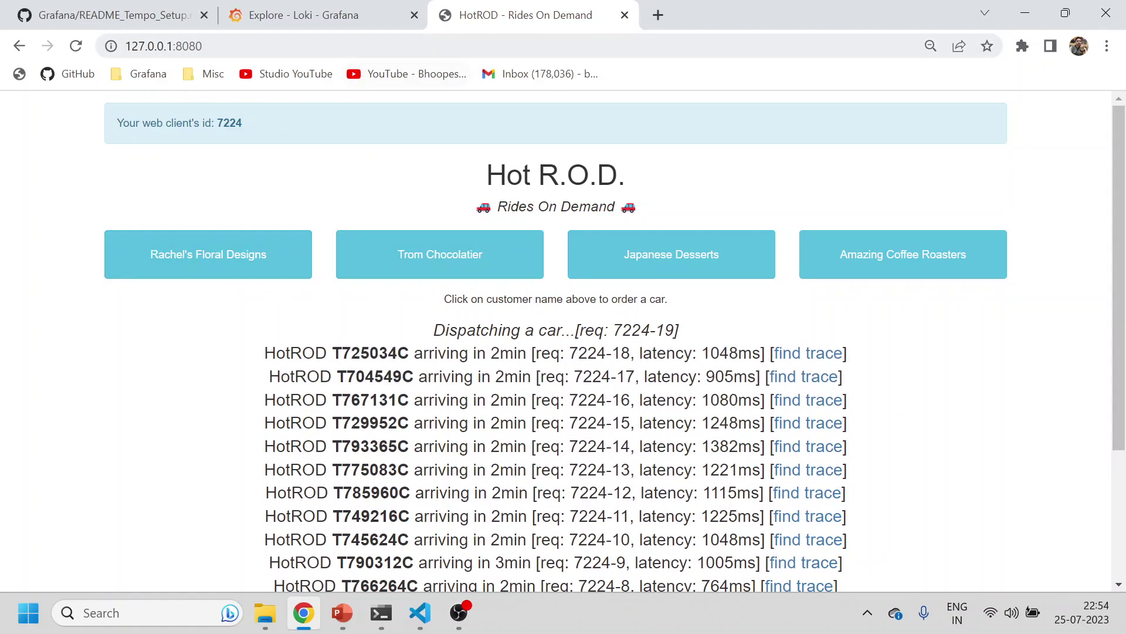
pyautogui.click(317, 18)
pyautogui.click(81, 48)
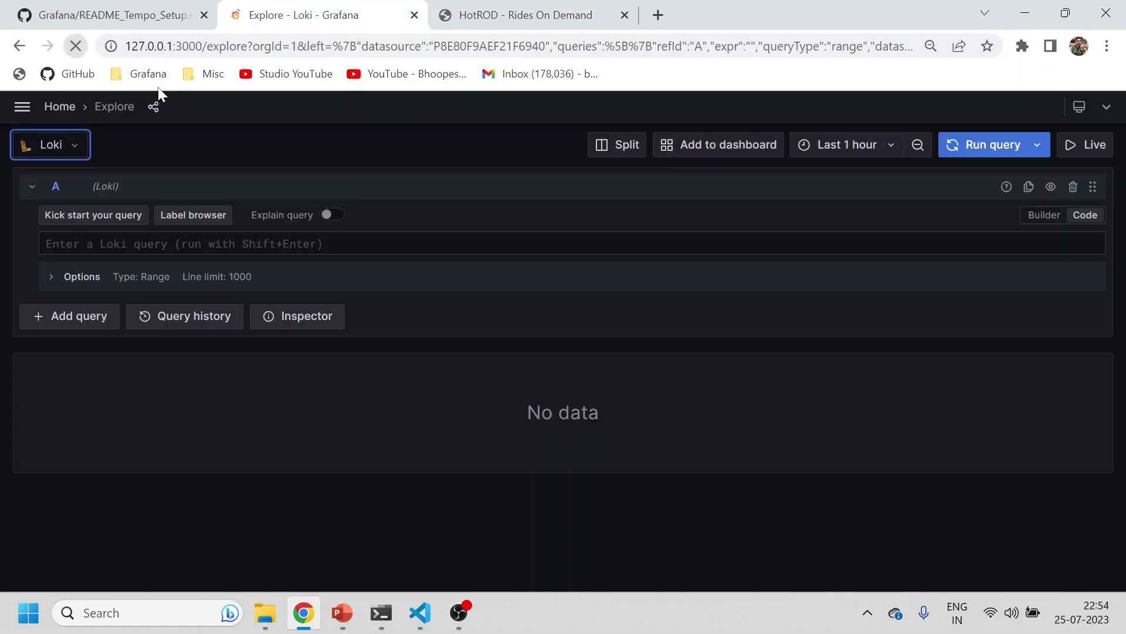
# - Run the Loki query {app="hotrod"} over the Last 15 minutes
pyautogui.click(480, 10)
pyautogui.click(355, 20)
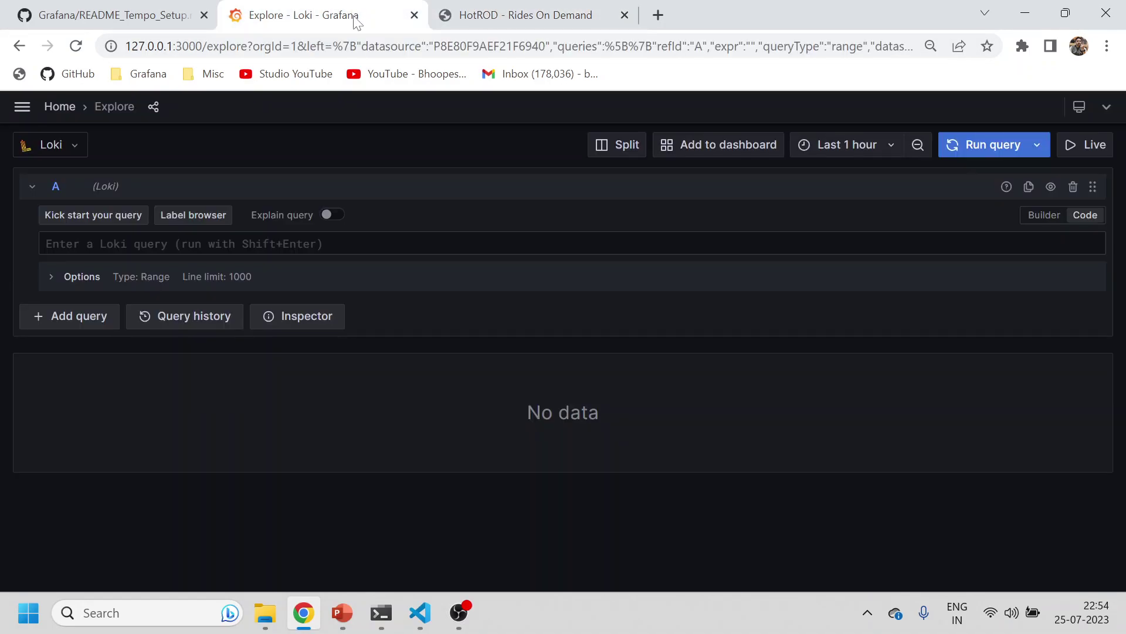
pyautogui.click(376, 236)
pyautogui.click(821, 152)
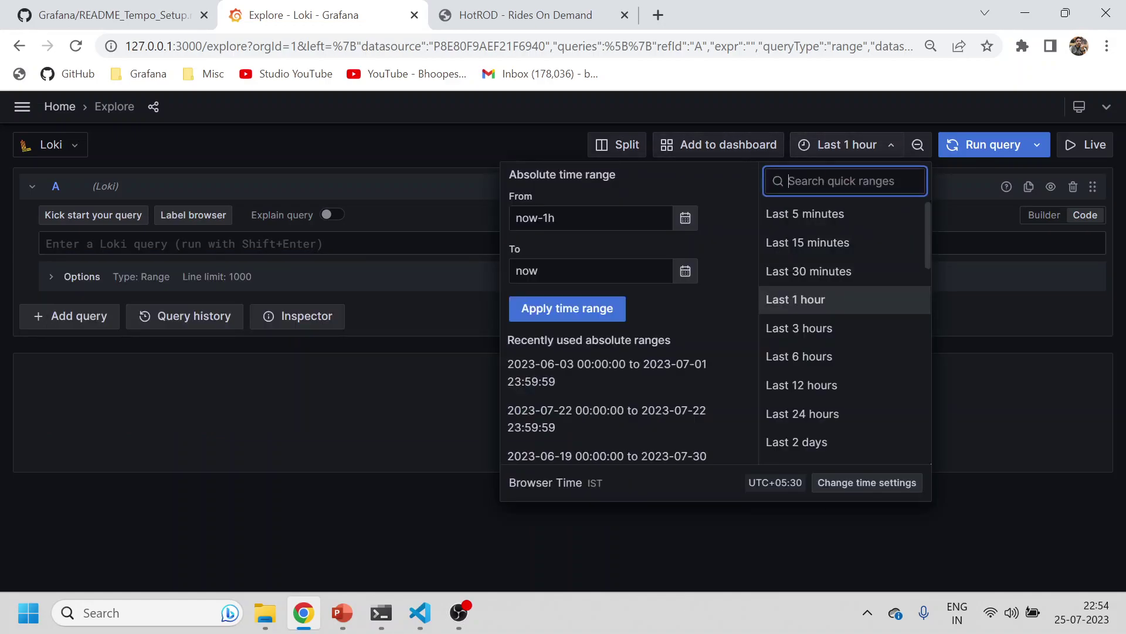
pyautogui.click(815, 244)
pyautogui.click(255, 245)
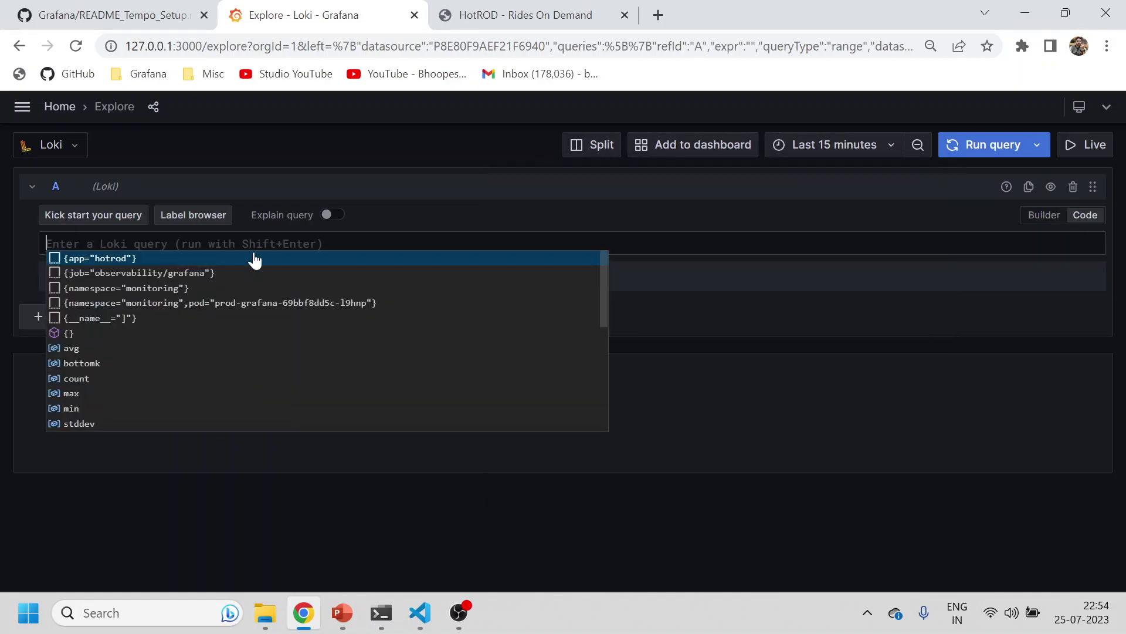
pyautogui.click(154, 259)
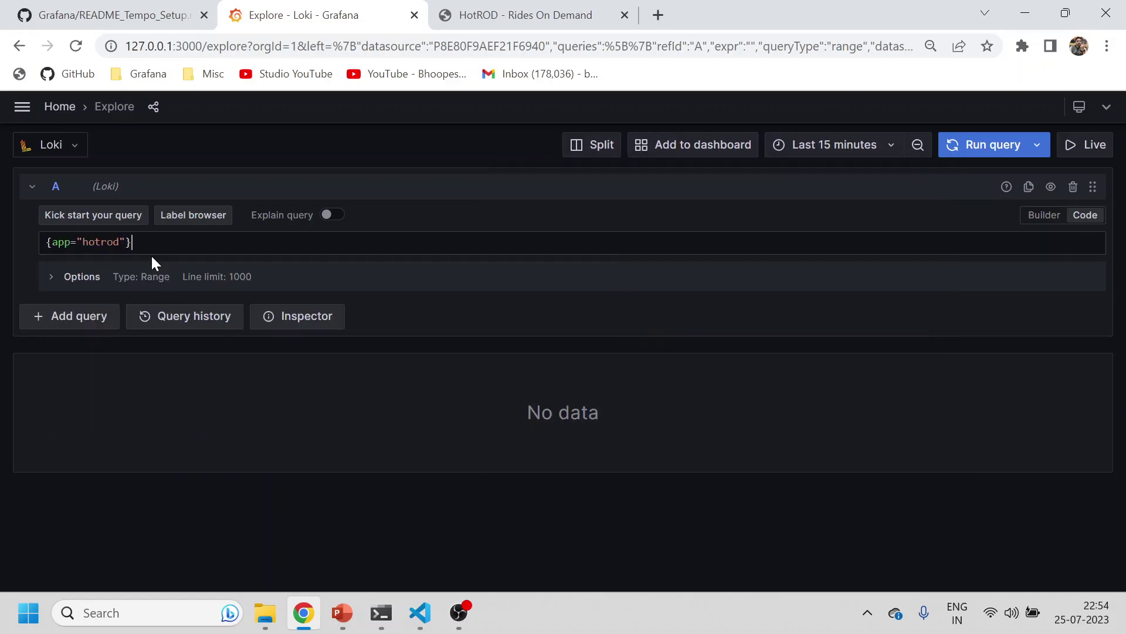
pyautogui.click(963, 150)
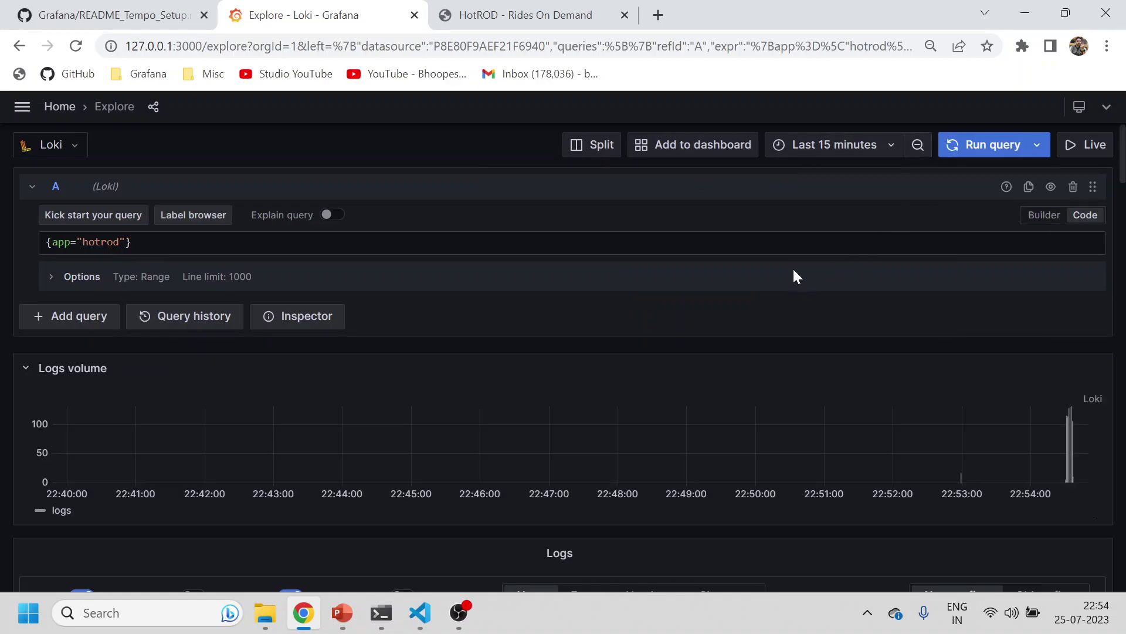
# - Scroll to the newest Dispatch successful log line and expand it to show its TraceID link
pyautogui.scroll(-2, 793, 267)
pyautogui.scroll(-1, 794, 279)
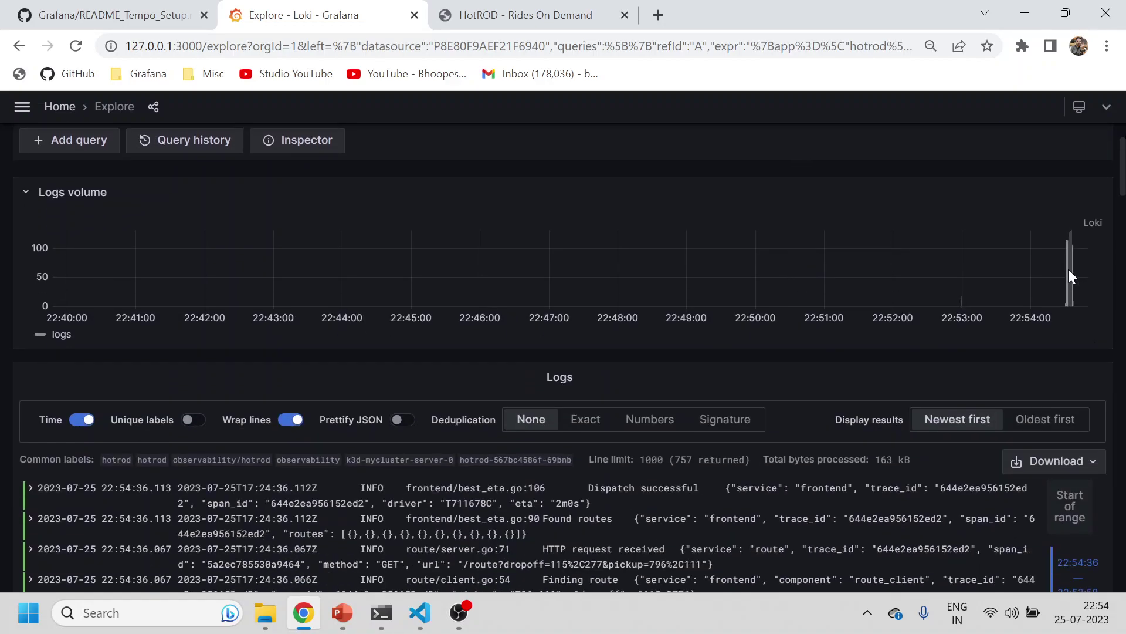
pyautogui.scroll(-3, 128, 431)
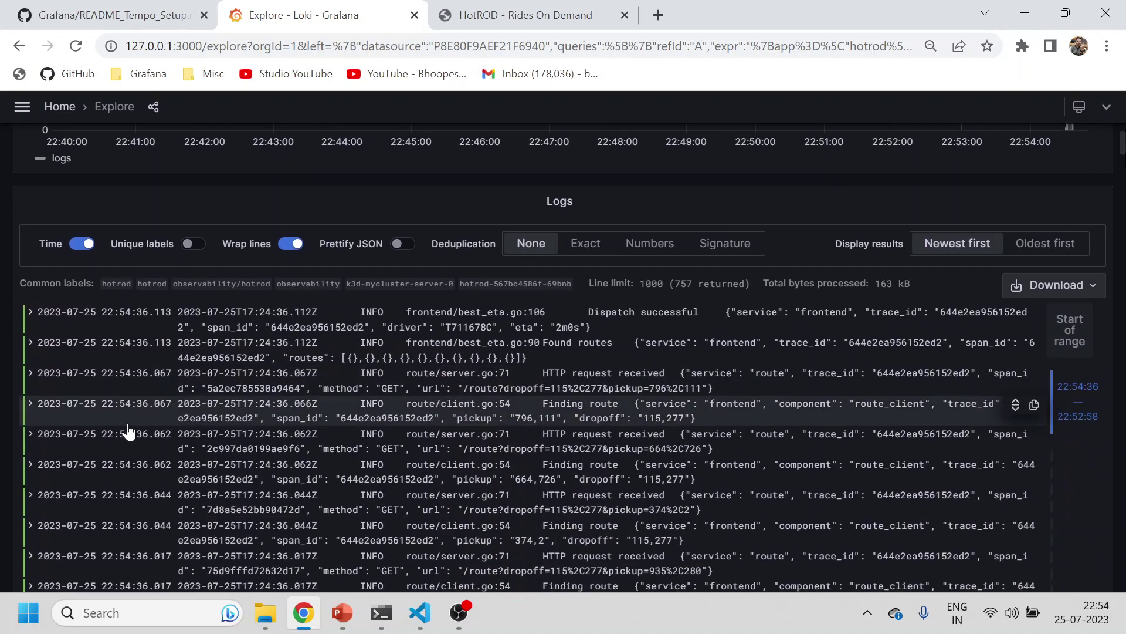
pyautogui.click(35, 320)
pyautogui.scroll(-2, 495, 441)
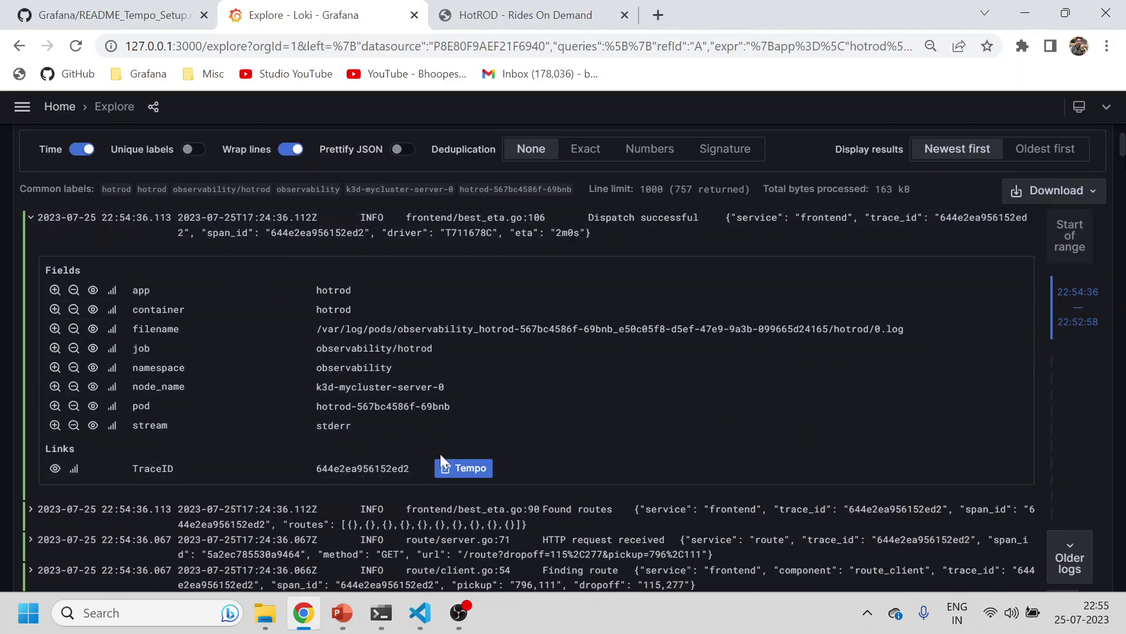
# - Open the linked Tempo trace (HTTP GET /dispatch, 51 spans) beside the Loki logs and duplicate the tab
pyautogui.click(450, 472)
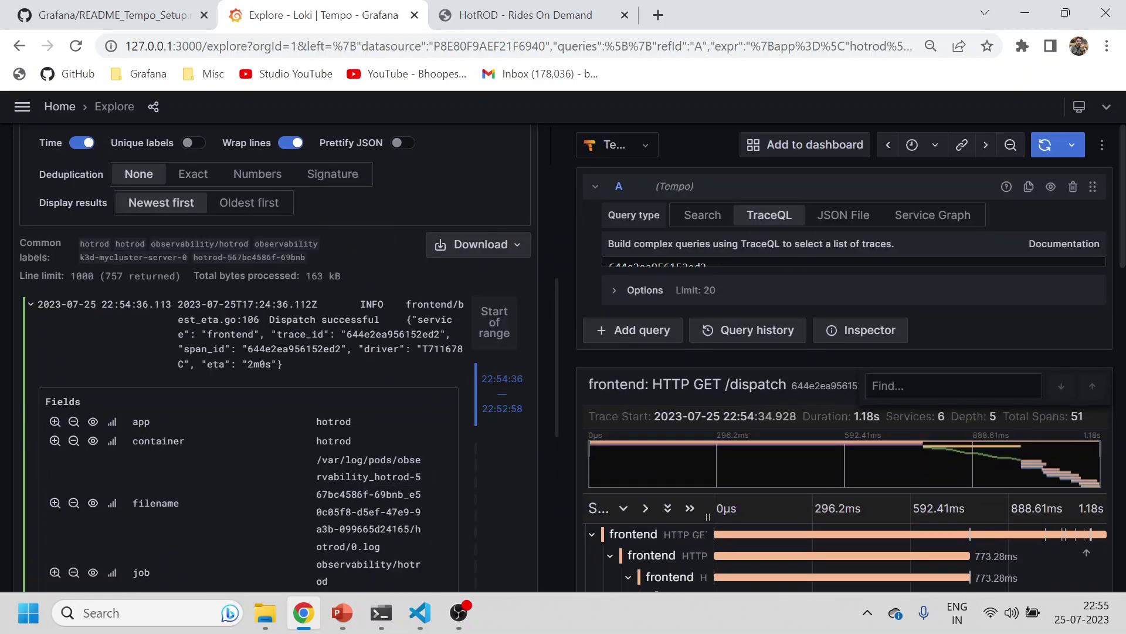
pyautogui.scroll(-3, 226, 530)
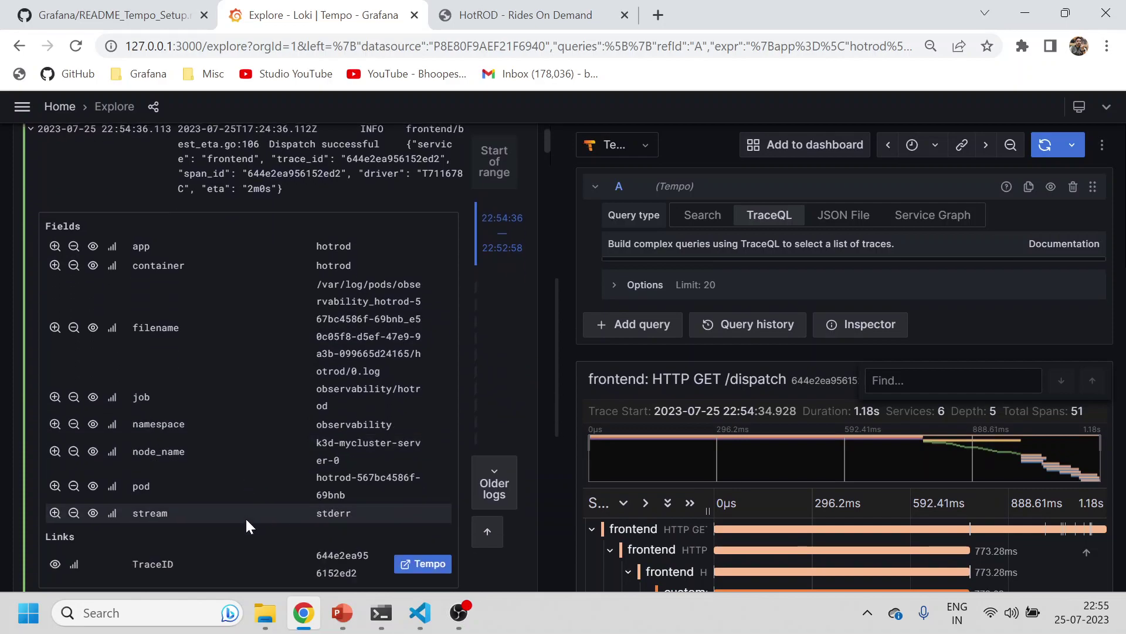
pyautogui.scroll(-5, 621, 395)
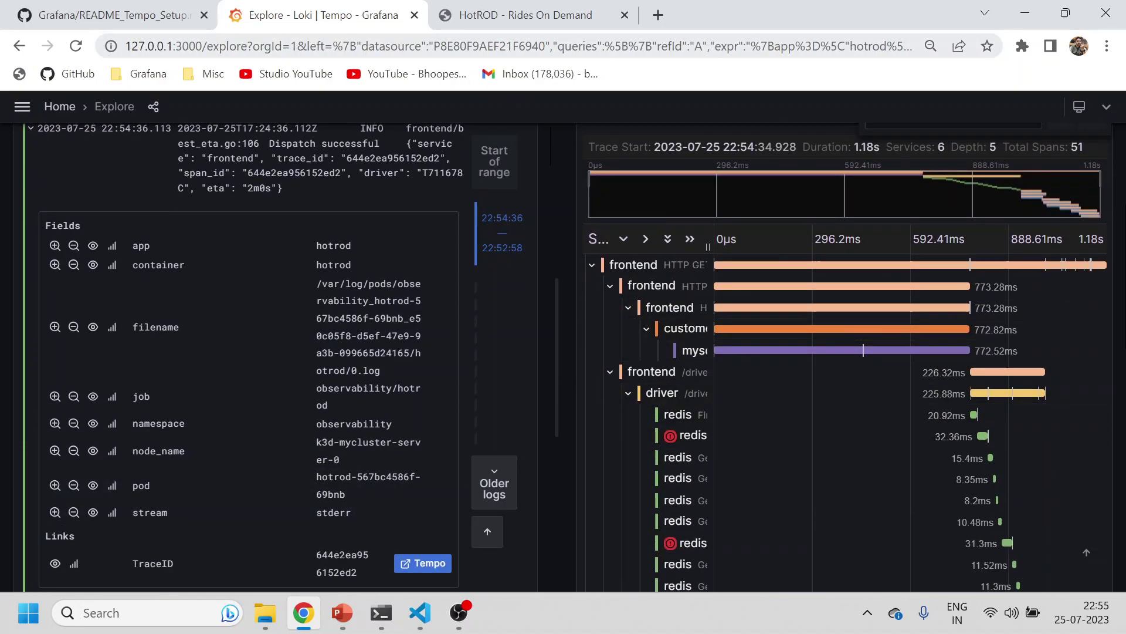
pyautogui.rightClick(367, 24)
pyautogui.click(423, 141)
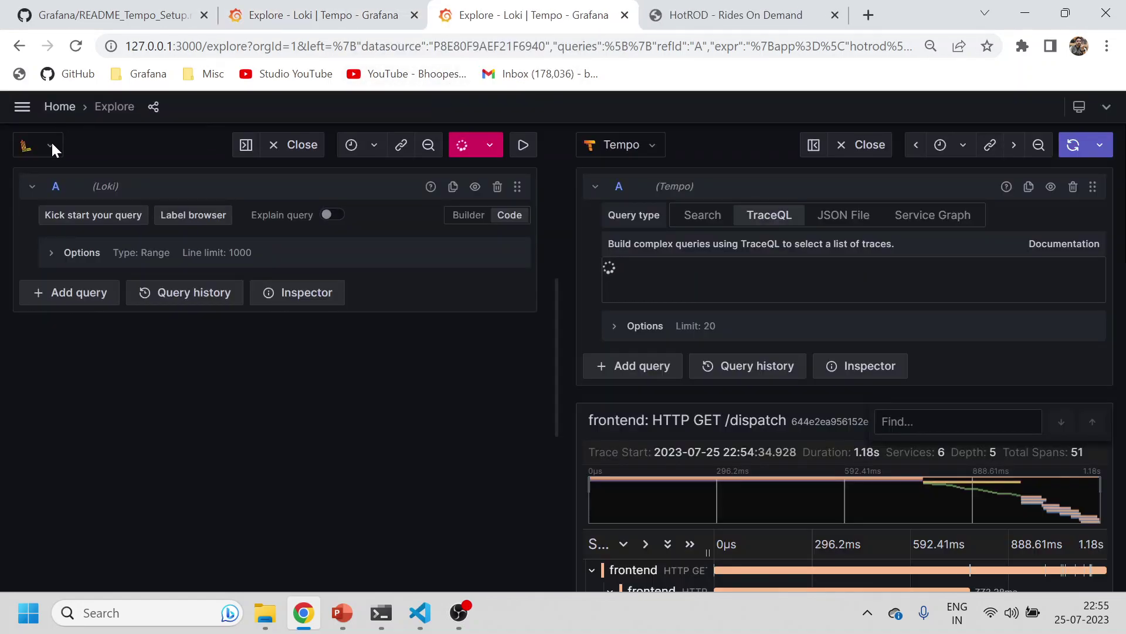
# - Open Explore from the home page in the duplicate tab and run the Tempo trace query
pyautogui.click(61, 107)
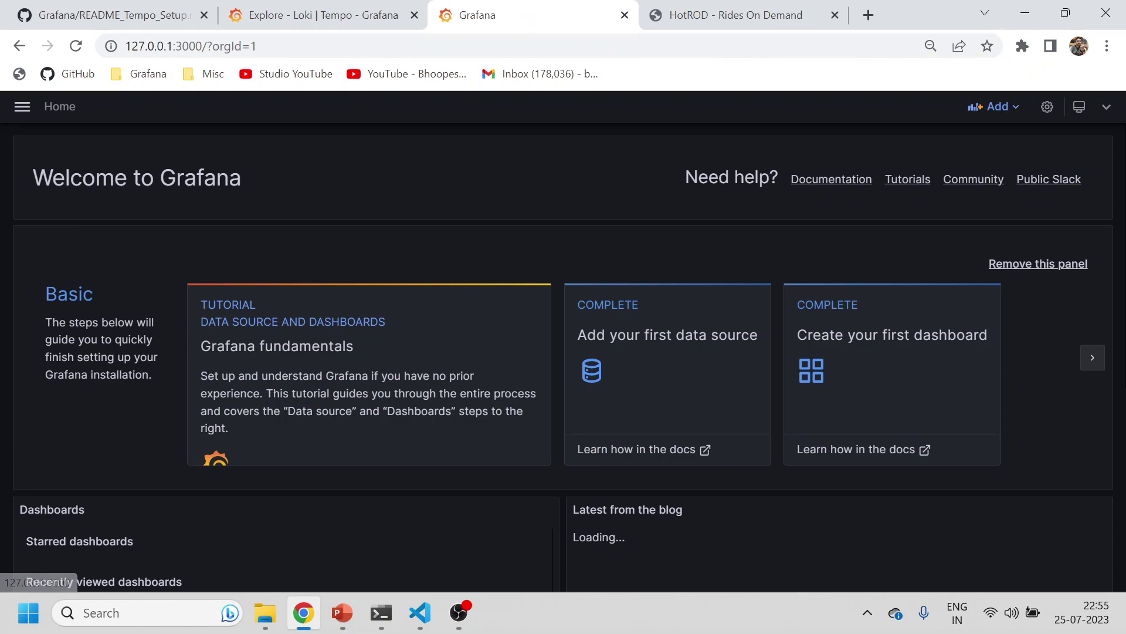
pyautogui.click(24, 108)
pyautogui.click(70, 346)
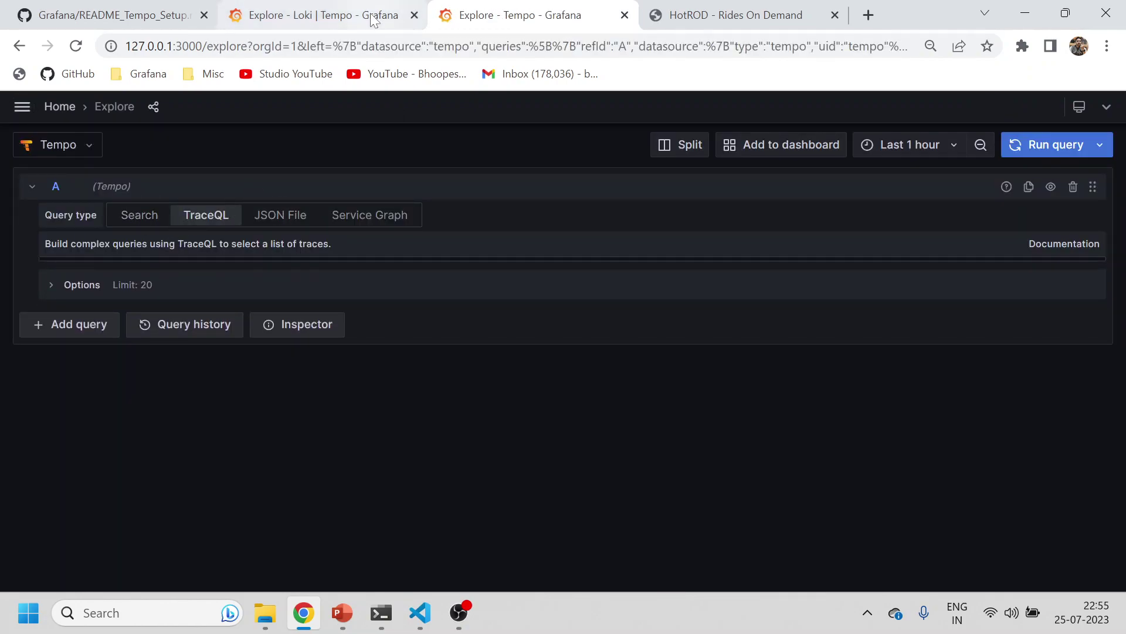
pyautogui.click(352, 14)
pyautogui.scroll(5, 647, 197)
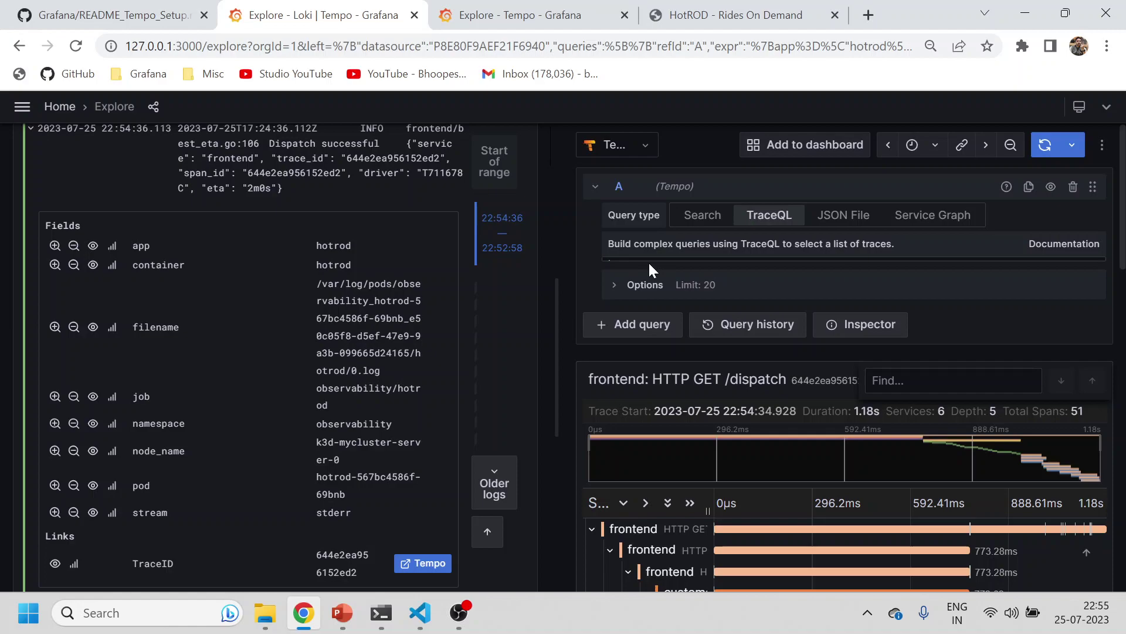
pyautogui.click(452, 18)
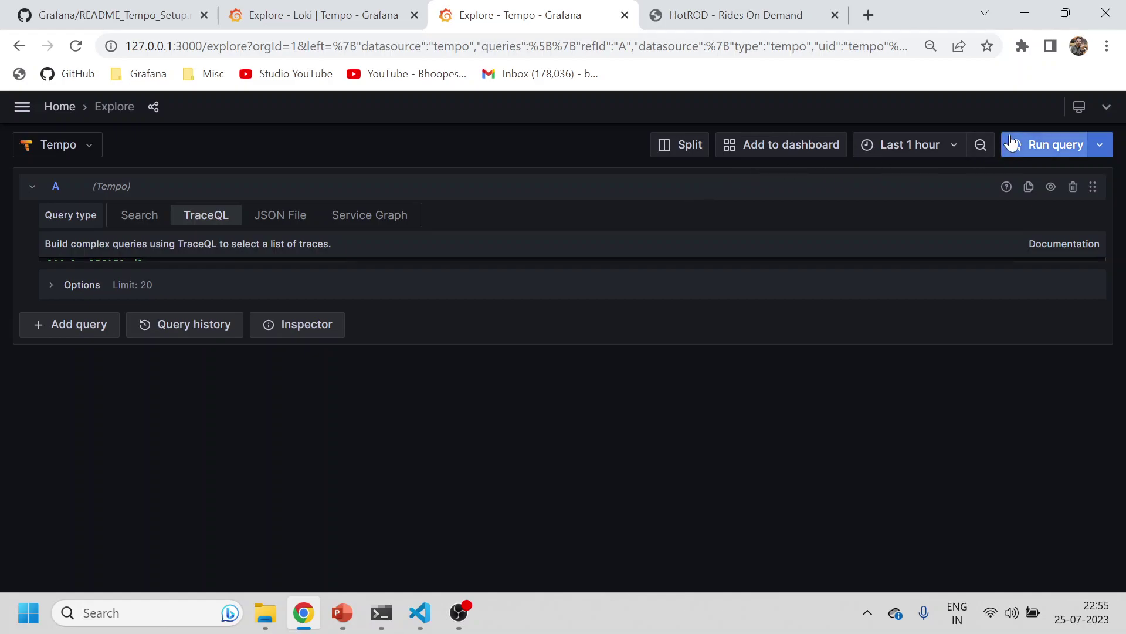
pyautogui.click(1050, 146)
# - Collapse and re-expand the frontend /customer span in the trace view
pyautogui.scroll(-5, 497, 479)
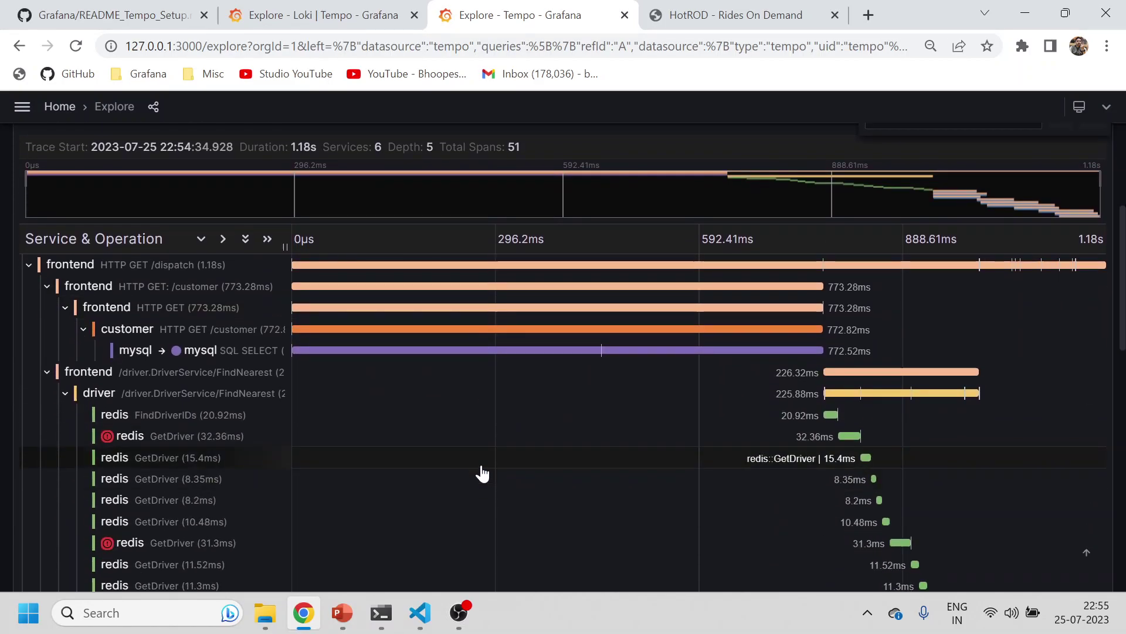
pyautogui.scroll(3, 155, 278)
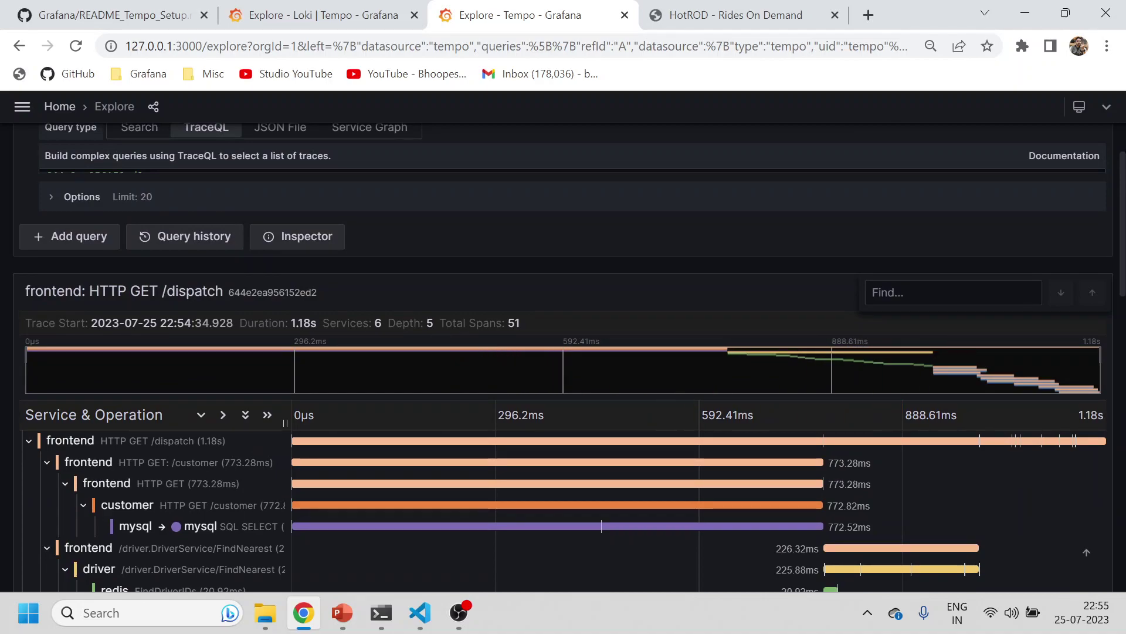
pyautogui.scroll(-1, 285, 400)
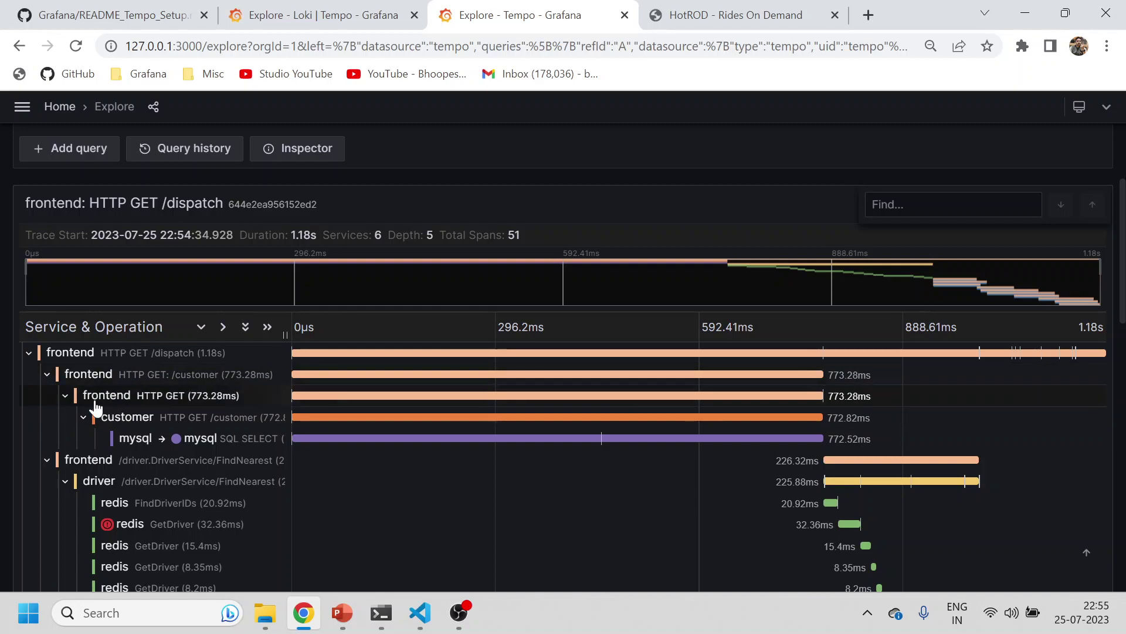
pyautogui.click(48, 376)
pyautogui.click(47, 375)
pyautogui.click(48, 376)
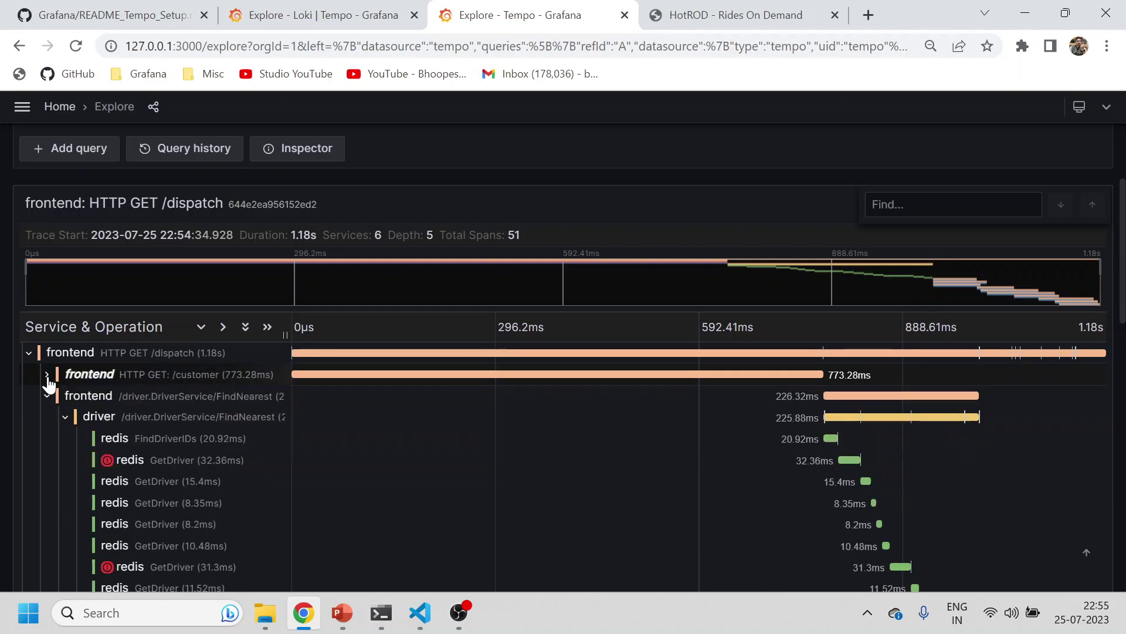
pyautogui.click(48, 375)
pyautogui.scroll(-1, 88, 434)
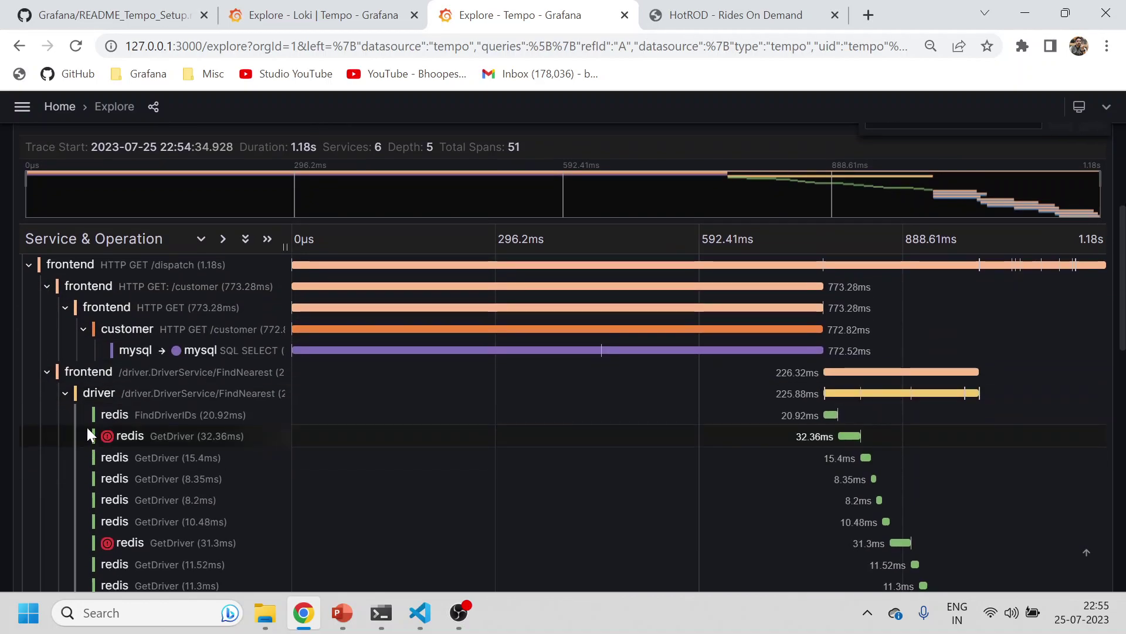
# - Expand the redis GetDriver span details (32.36ms, 31.3ms, 11.53ms, 33ms)
pyautogui.click(141, 446)
pyautogui.scroll(-3, 156, 468)
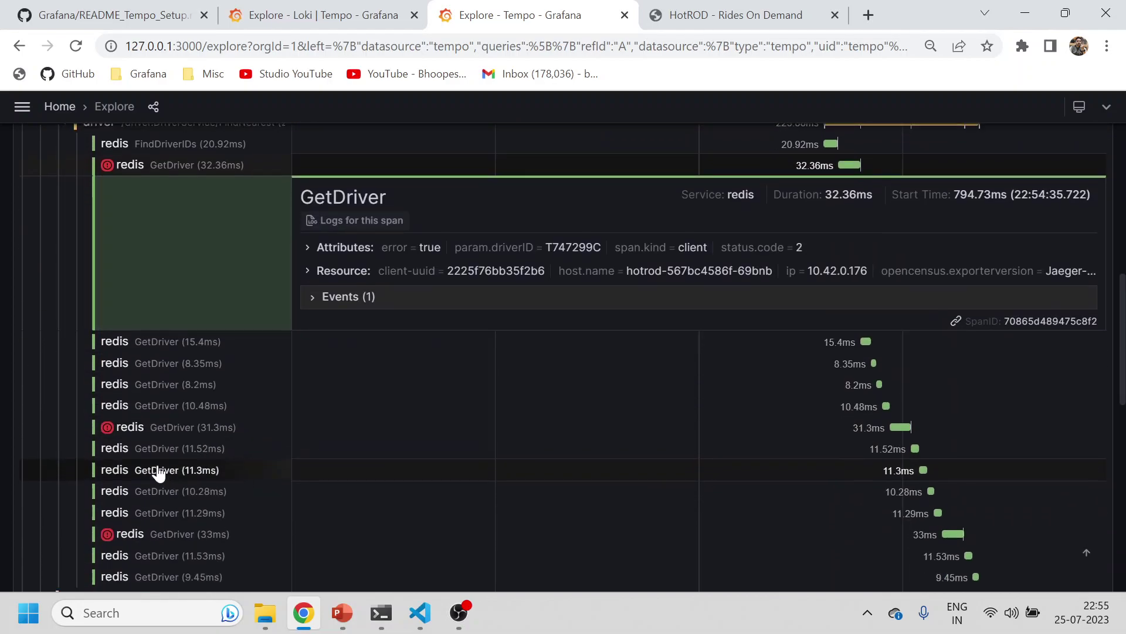
pyautogui.click(126, 423)
pyautogui.scroll(-4, 235, 448)
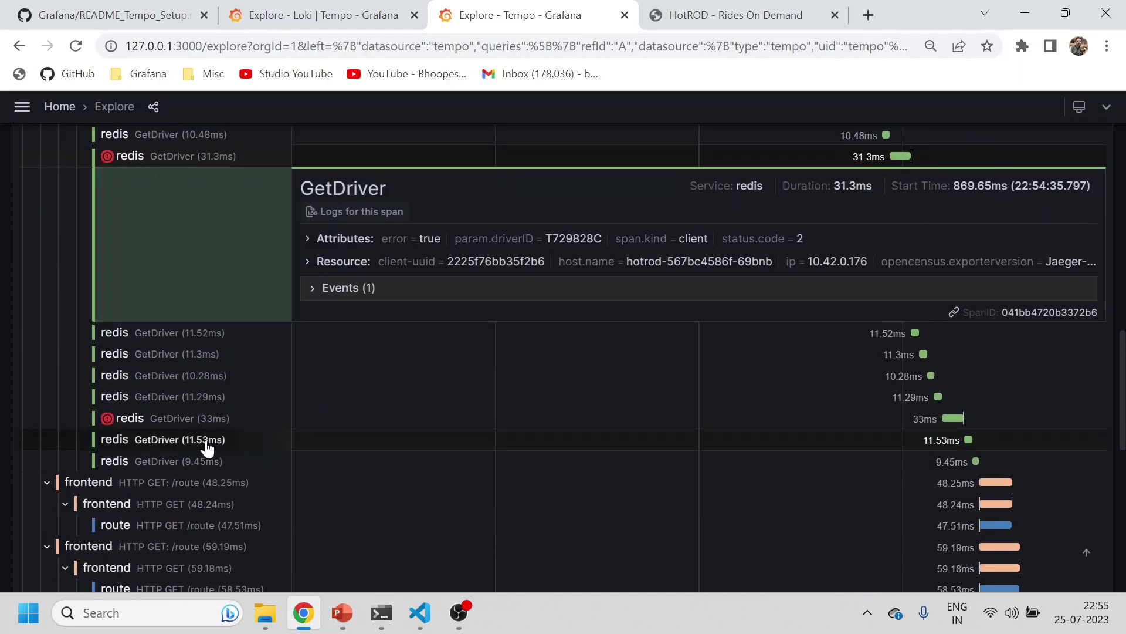
pyautogui.click(152, 445)
pyautogui.click(153, 419)
pyautogui.scroll(-6, 159, 427)
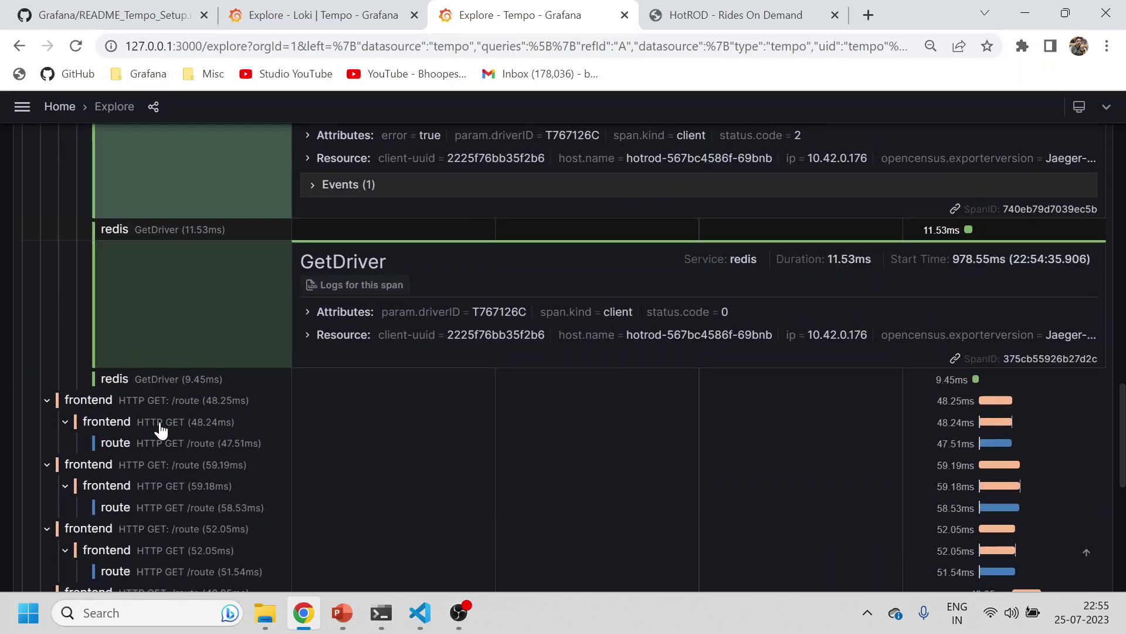
# - Expand the route /route (47.51ms), frontend HTTP GET (52.05ms) and HTTP GET /route (47.31ms) span details
pyautogui.click(168, 445)
pyautogui.scroll(-2, 172, 448)
pyautogui.scroll(-3, 172, 447)
pyautogui.scroll(1, 170, 446)
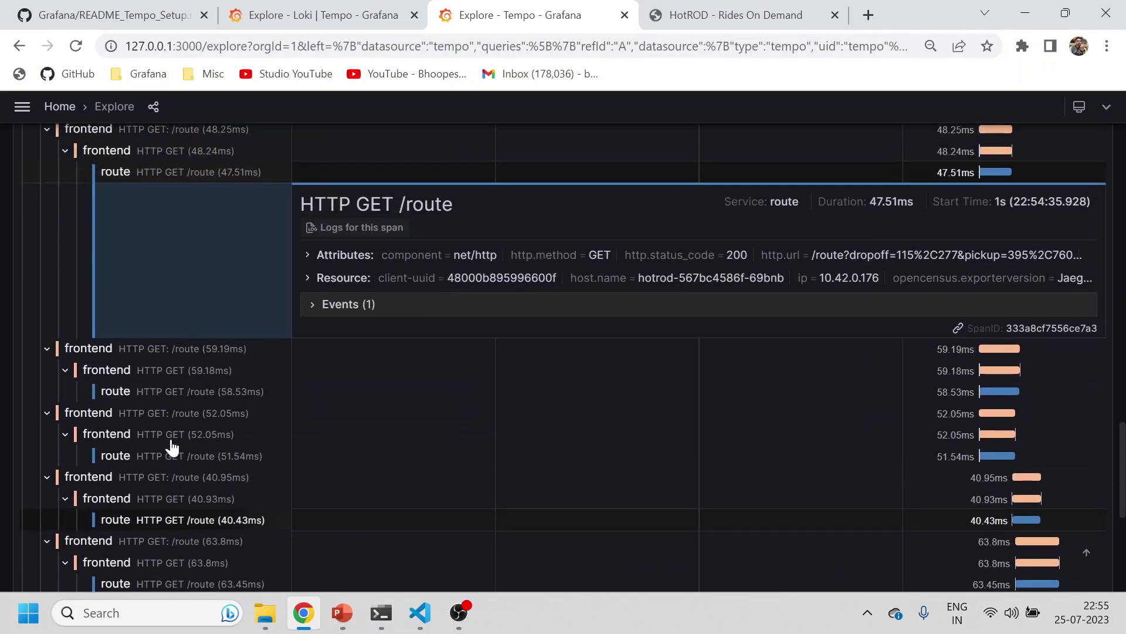
pyautogui.click(174, 443)
pyautogui.scroll(-4, 176, 444)
pyautogui.scroll(-4, 178, 444)
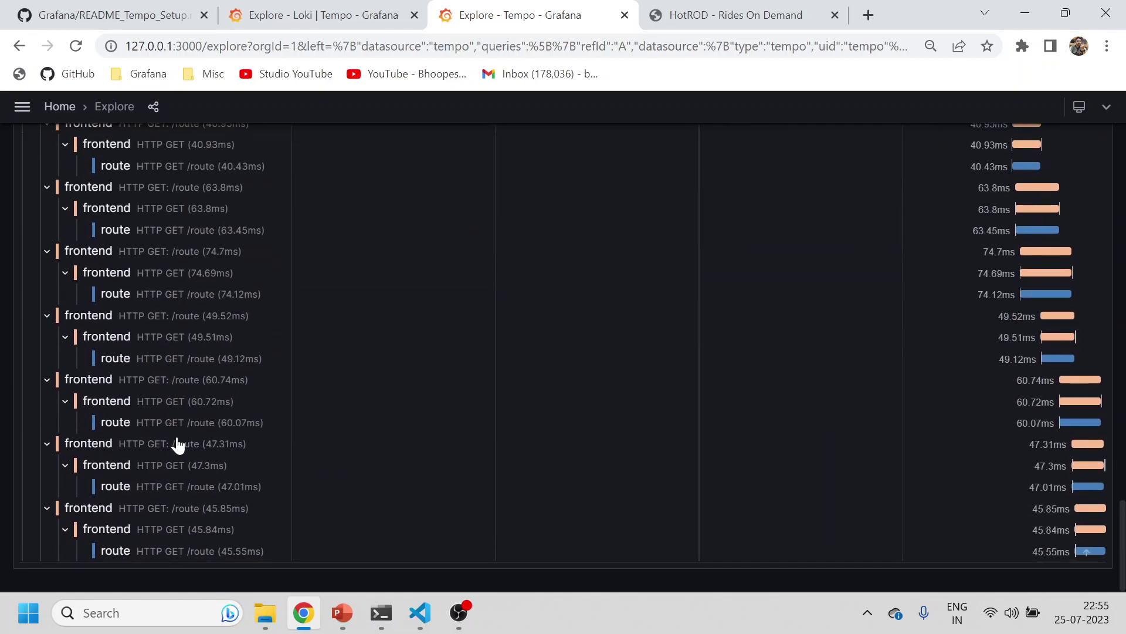
pyautogui.click(178, 444)
pyautogui.scroll(10, 176, 410)
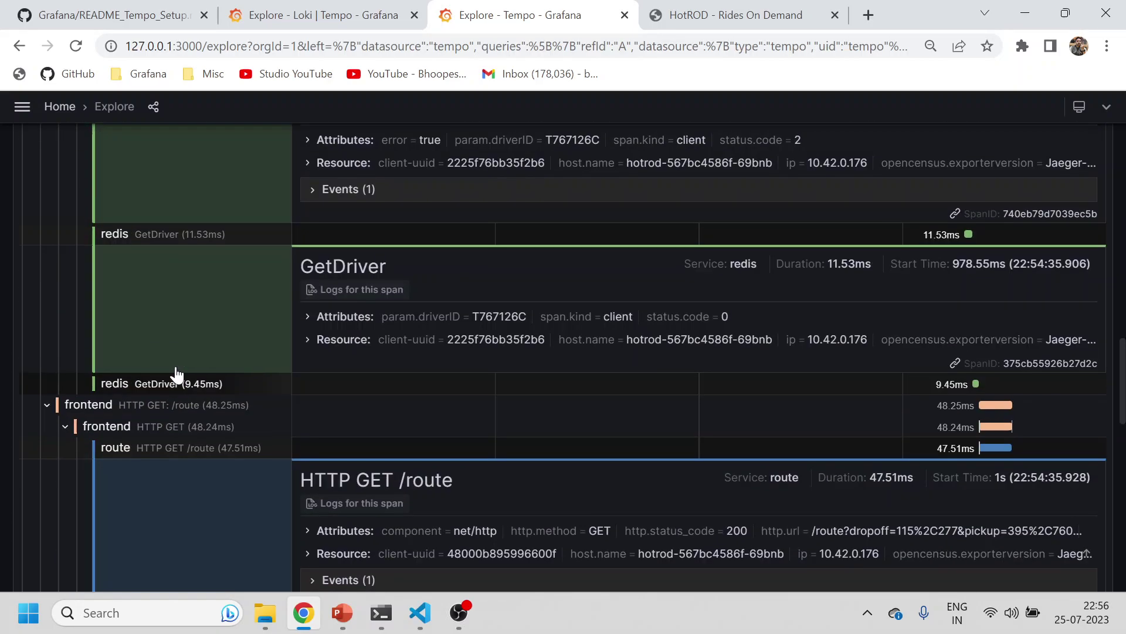
pyautogui.scroll(15, 176, 374)
pyautogui.scroll(-5, 179, 363)
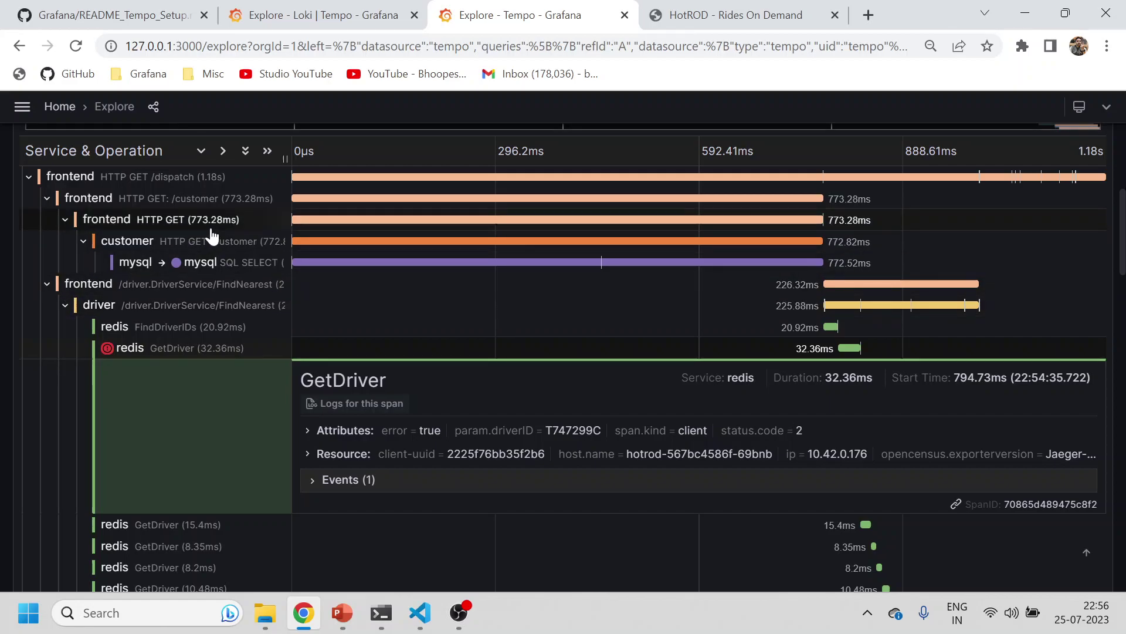
pyautogui.scroll(6, 203, 235)
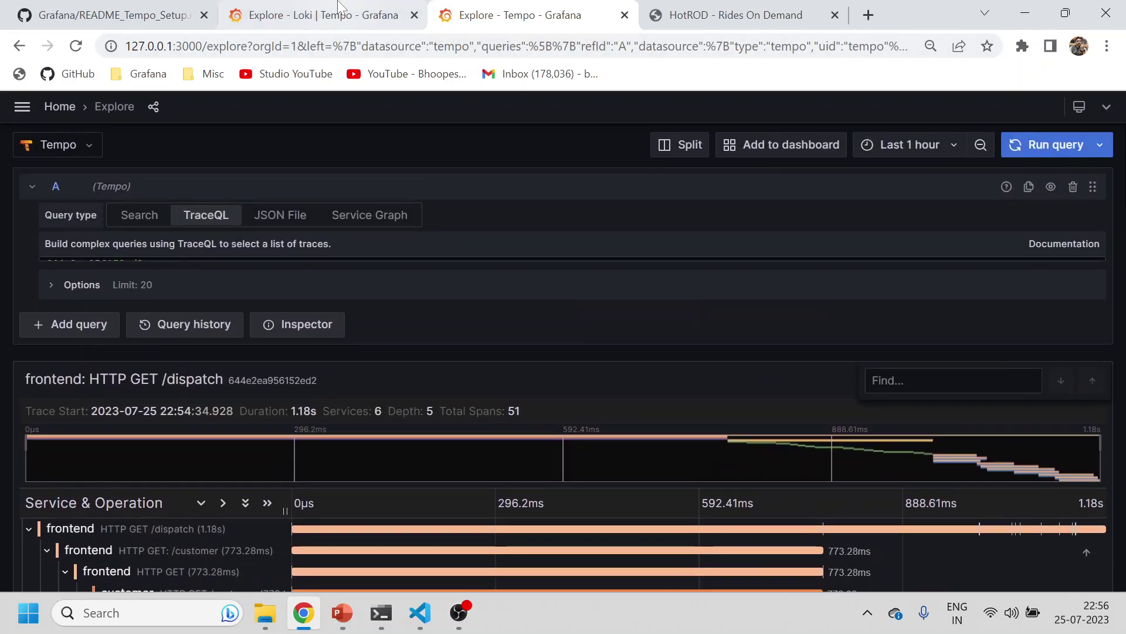
# - Close the Tempo split pane in the logs tab and return to the standalone Tempo tab
pyautogui.click(335, 9)
pyautogui.scroll(10, 510, 253)
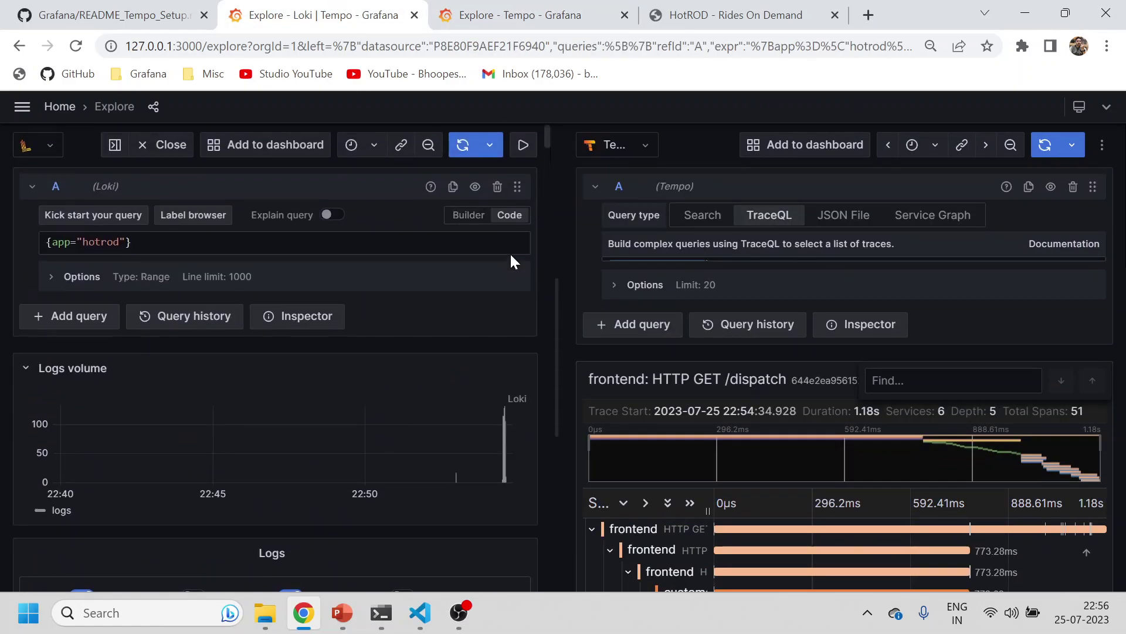
pyautogui.click(1103, 144)
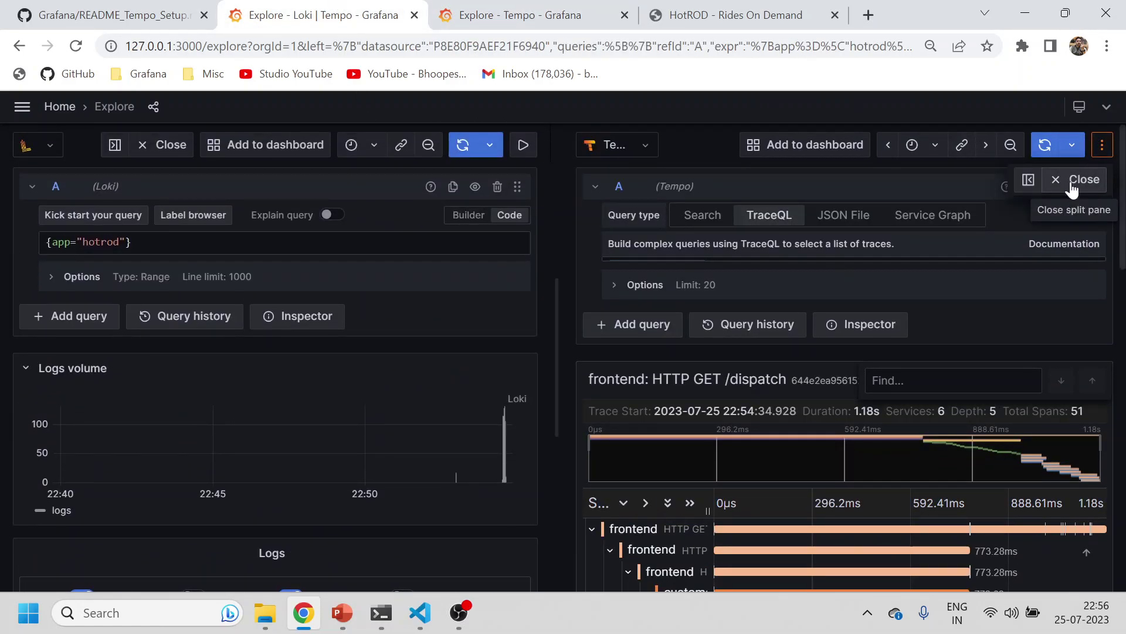
pyautogui.click(1079, 177)
pyautogui.click(557, 12)
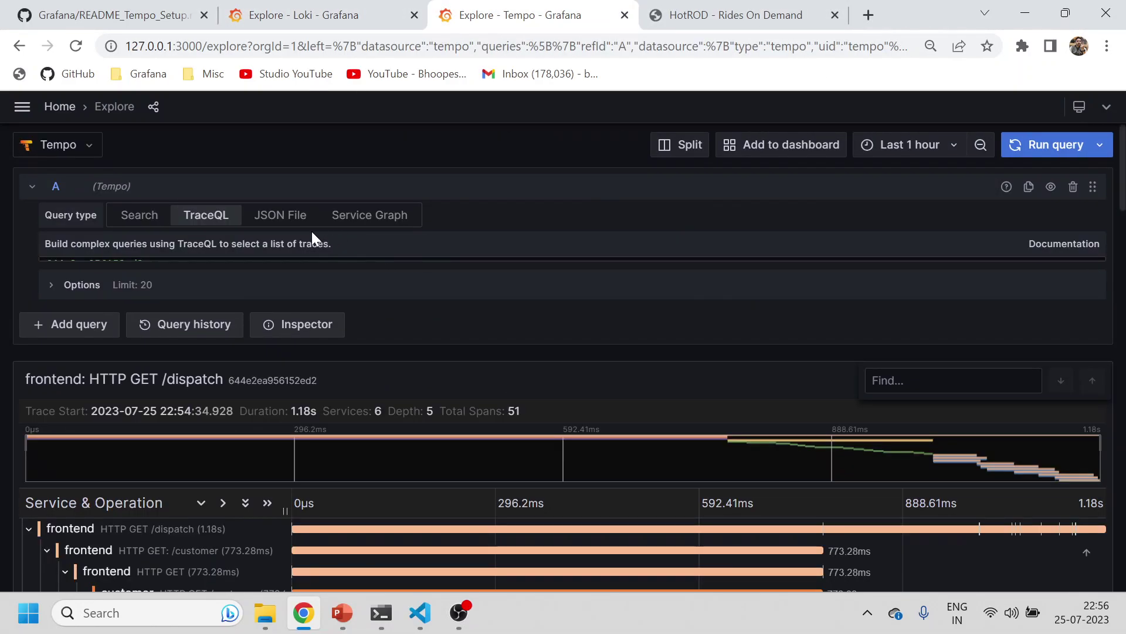
# - Search Tempo traces for service driver with span name FindDriverIDs
pyautogui.click(141, 217)
pyautogui.click(183, 244)
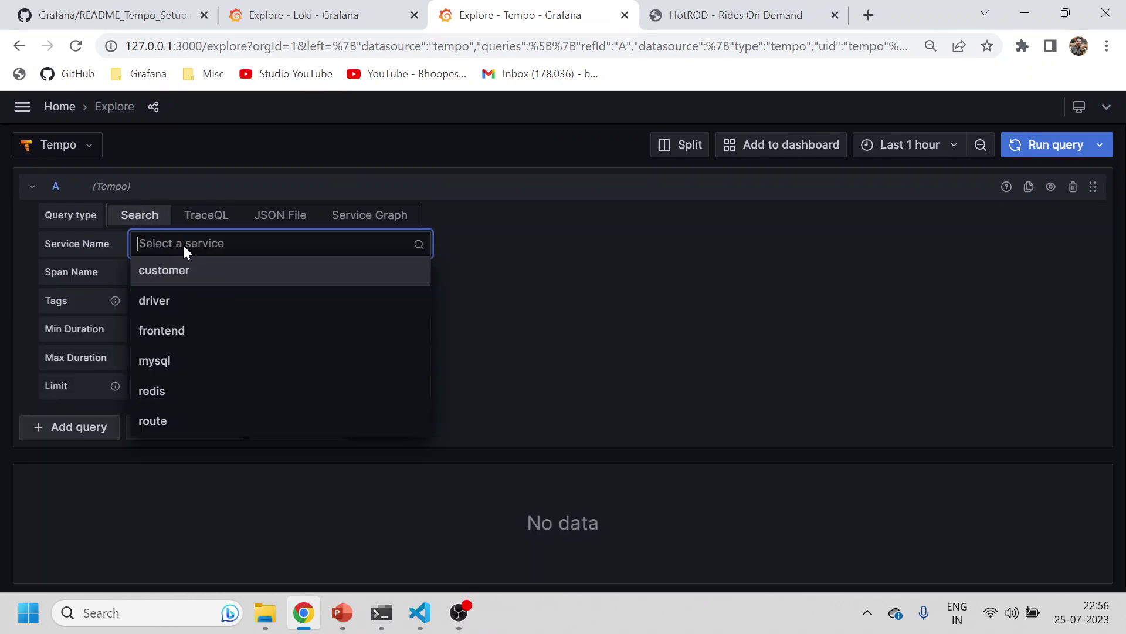
pyautogui.click(178, 301)
pyautogui.click(176, 272)
pyautogui.click(172, 329)
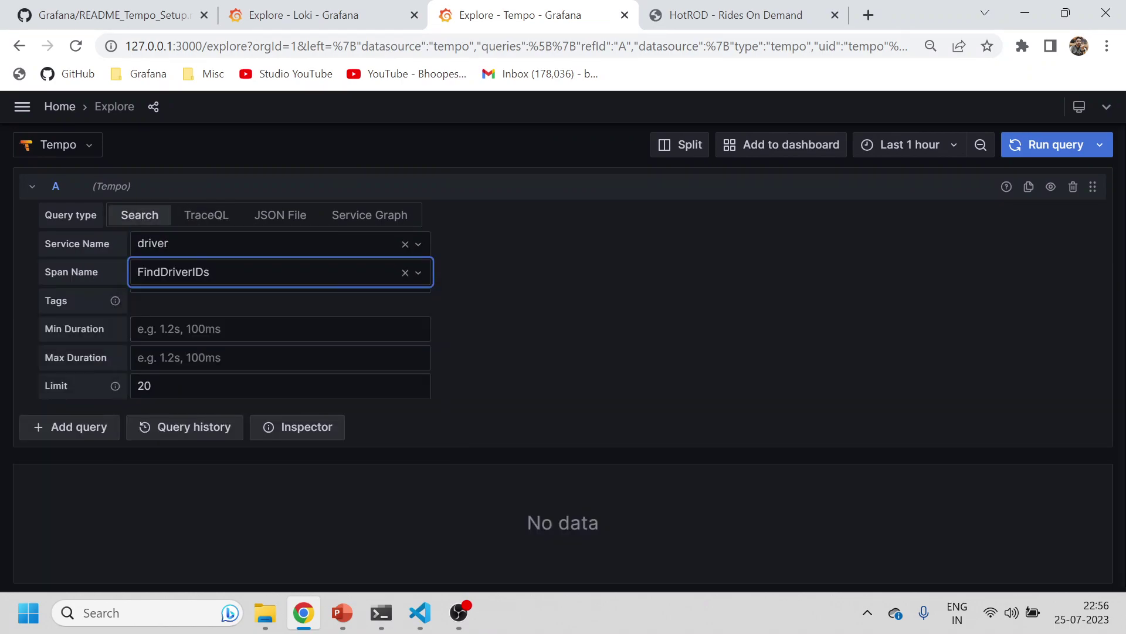
pyautogui.click(1031, 151)
pyautogui.scroll(-1, 172, 480)
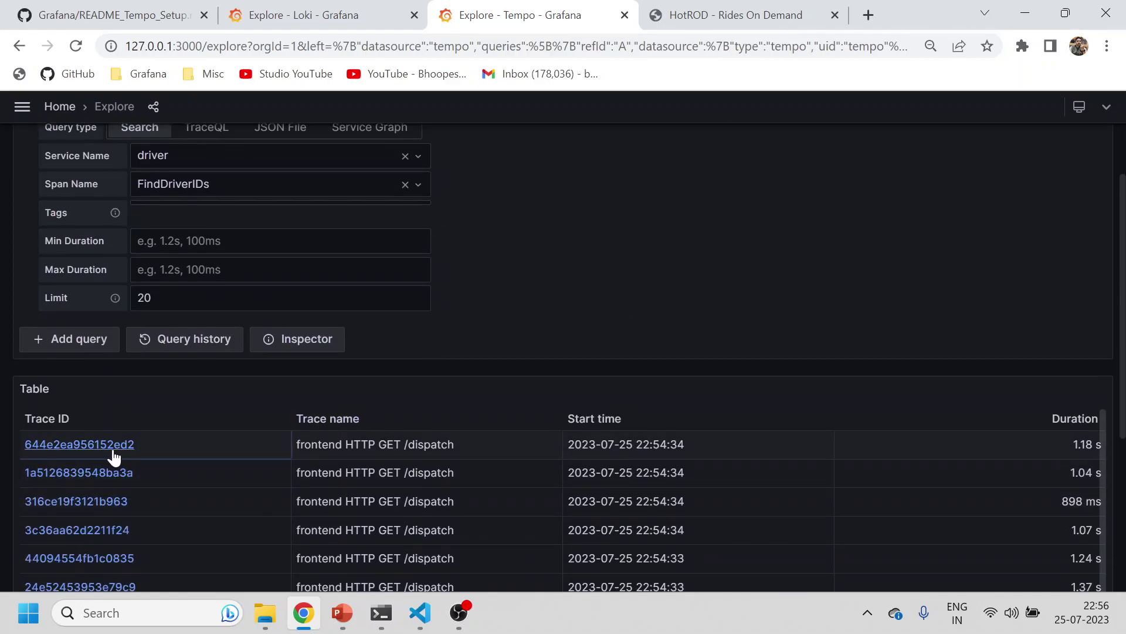
pyautogui.scroll(1, 706, 276)
# - Limit the trace search to the last 15 minutes and re-run it
pyautogui.click(904, 147)
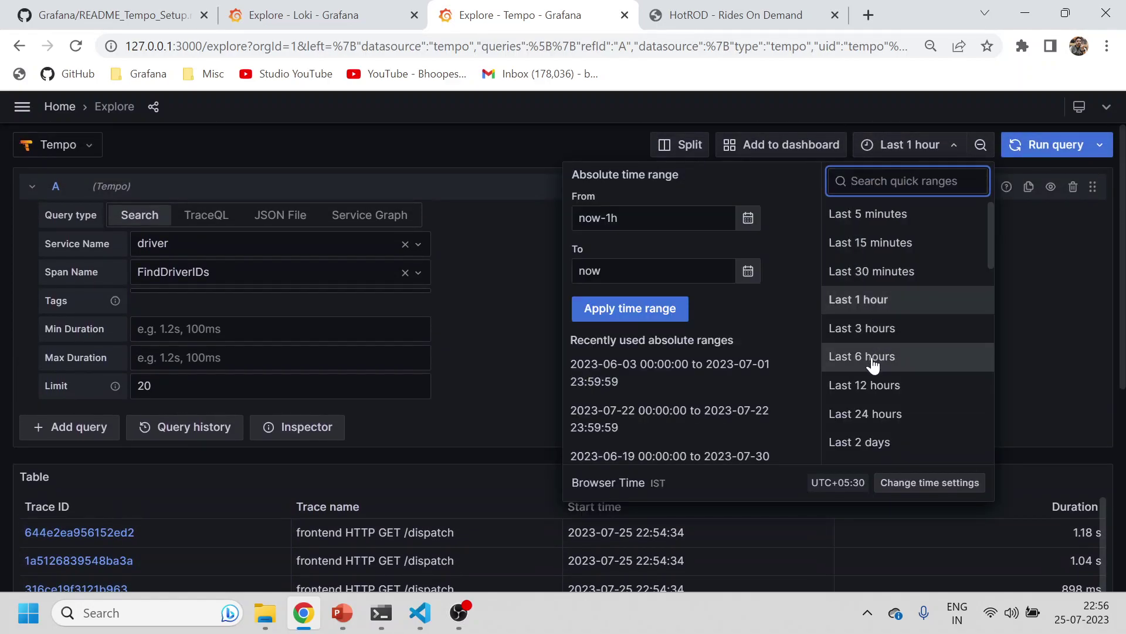
pyautogui.click(871, 244)
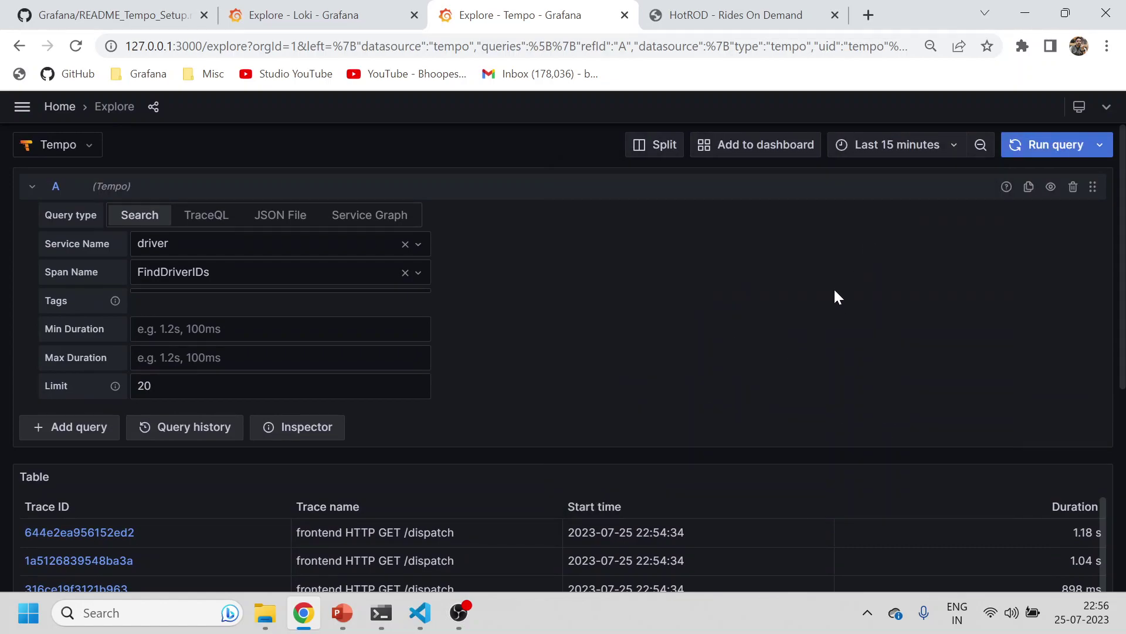
pyautogui.click(1008, 150)
pyautogui.scroll(-5, 237, 459)
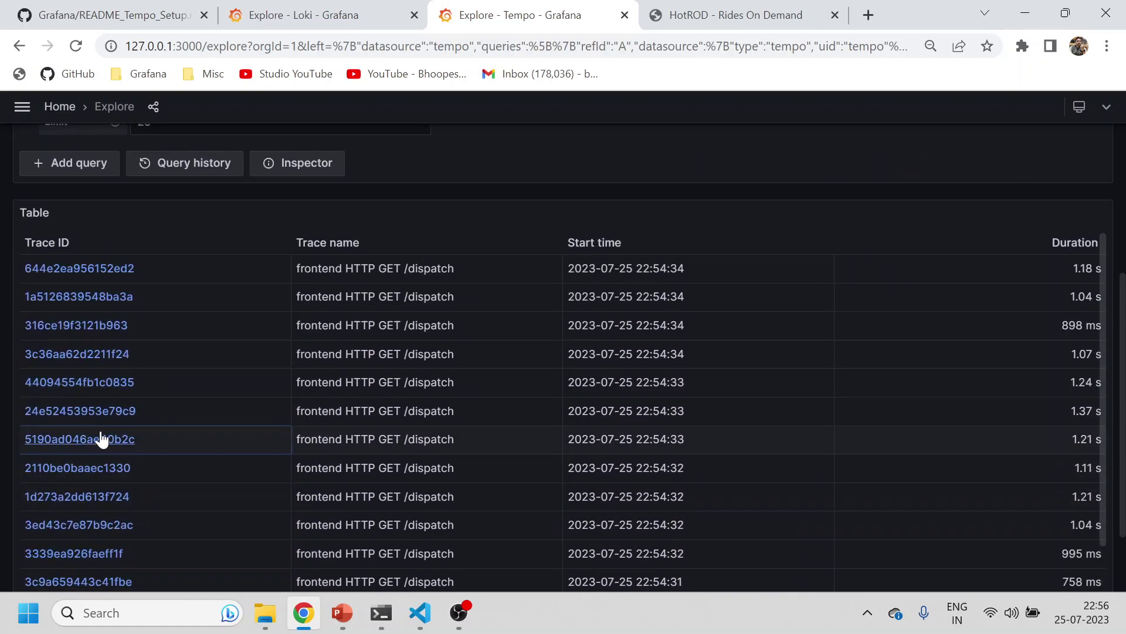
# - Open the 1.37 s frontend HTTP GET /dispatch trace in a pane beside the results
pyautogui.click(91, 413)
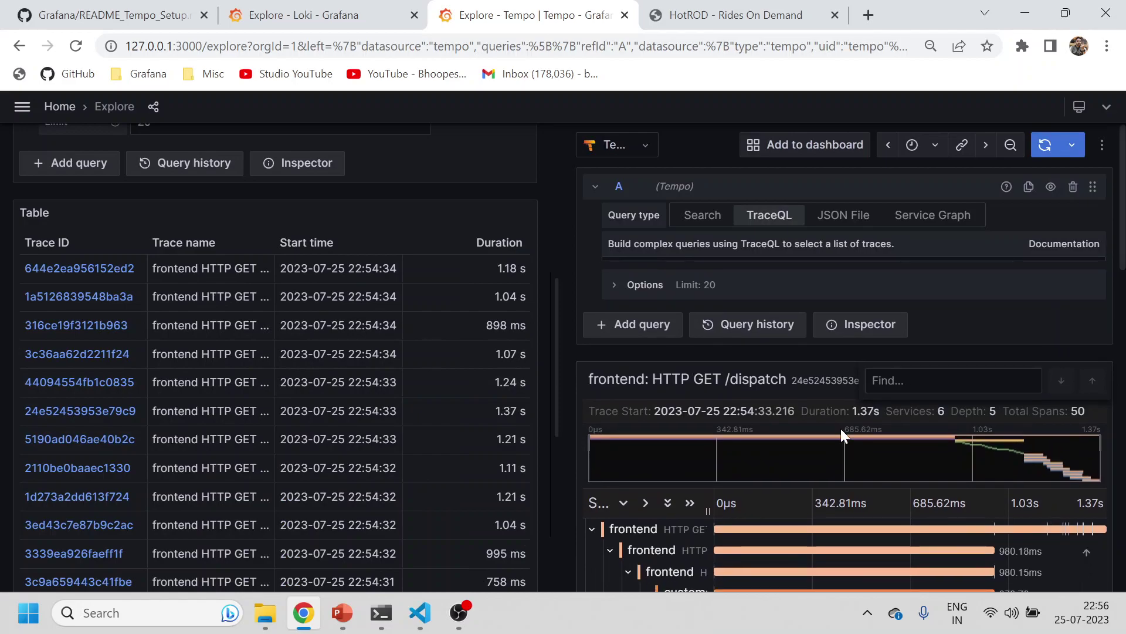
pyautogui.scroll(-9, 840, 429)
pyautogui.scroll(-3, 856, 440)
pyautogui.scroll(5, 308, 301)
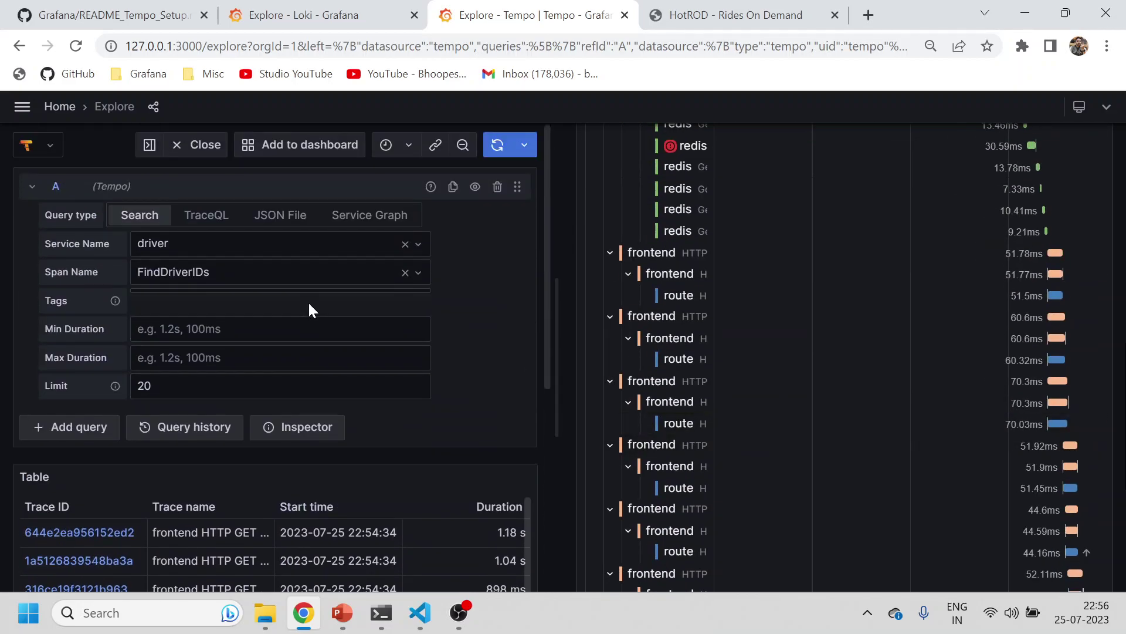
pyautogui.scroll(5, 1125, 212)
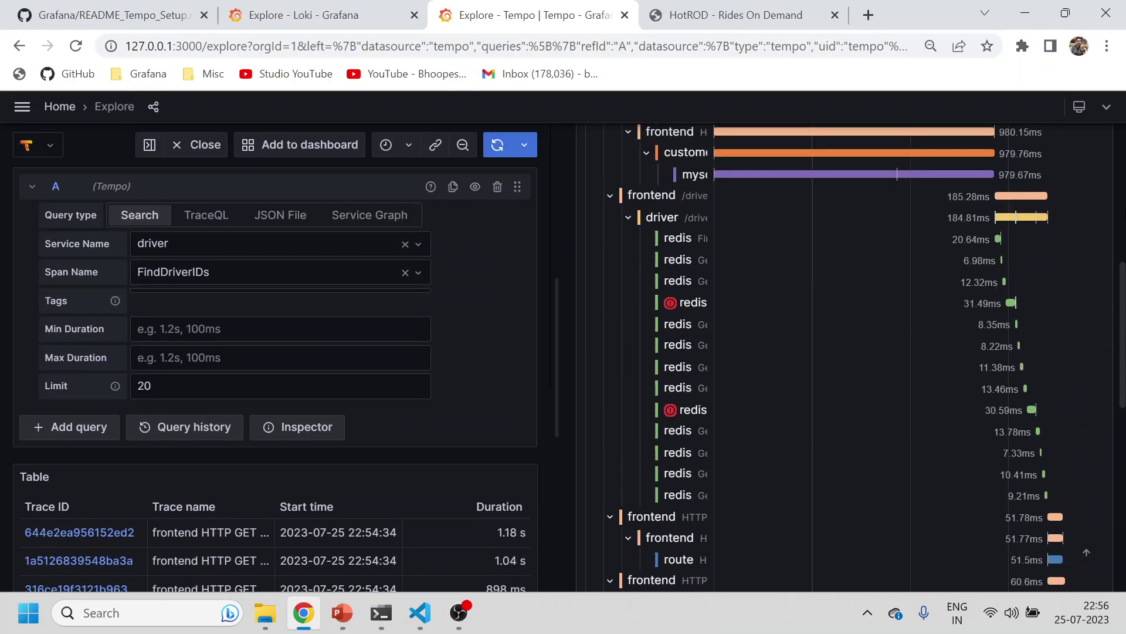
pyautogui.moveTo(1122, 305); pyautogui.dragTo(1103, 159)
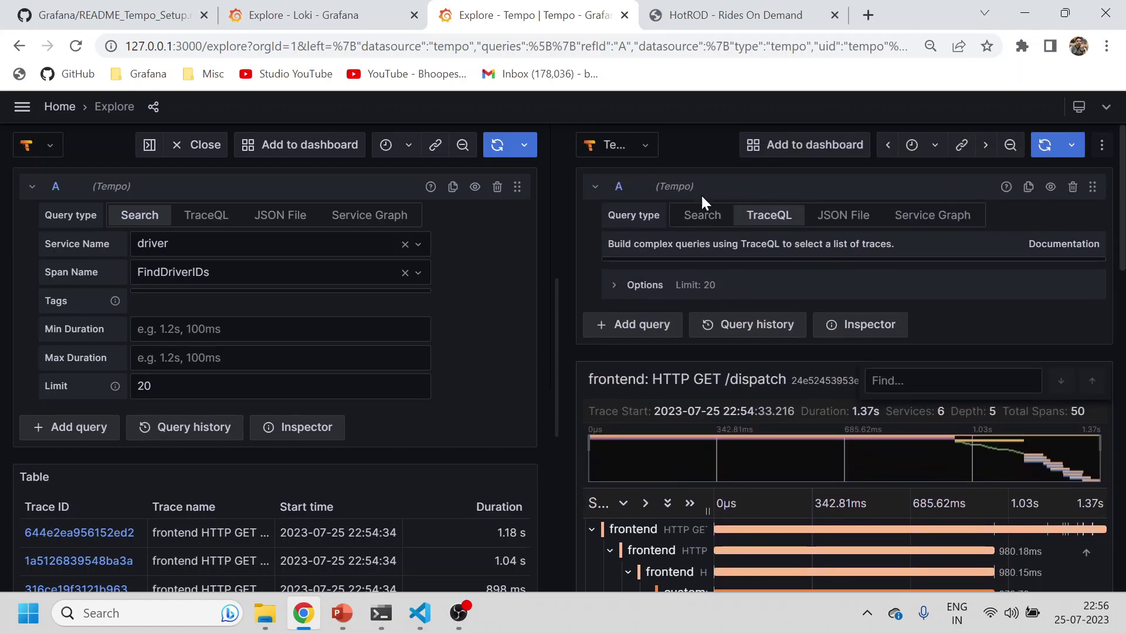
# - Change the search to service mysql with span name GetDriver and apply it
pyautogui.click(207, 250)
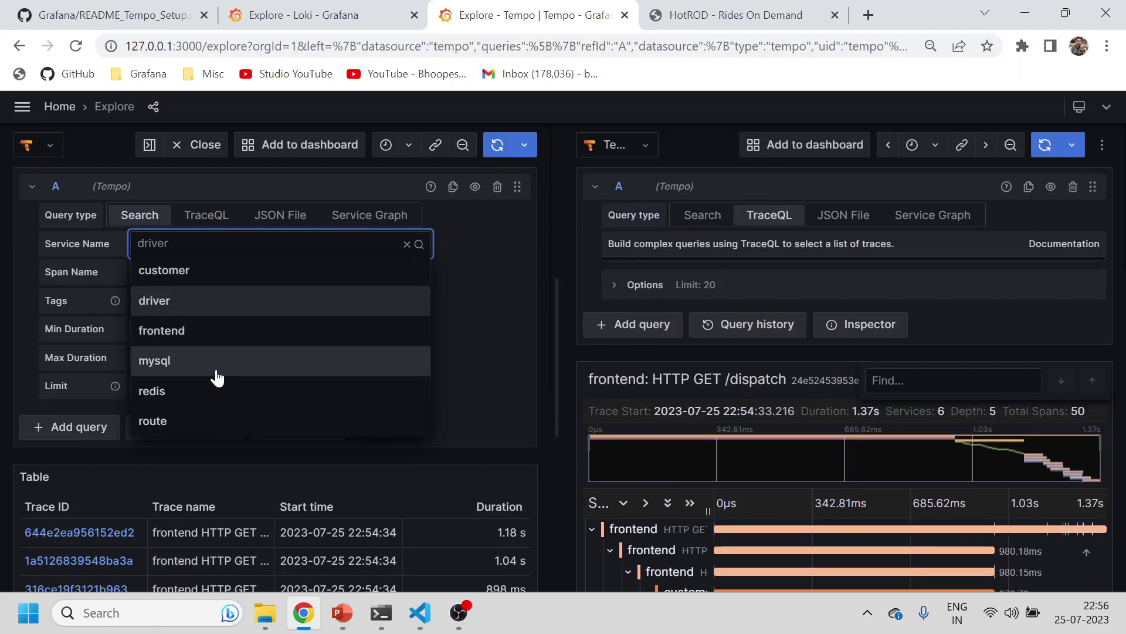
pyautogui.click(216, 368)
pyautogui.click(222, 280)
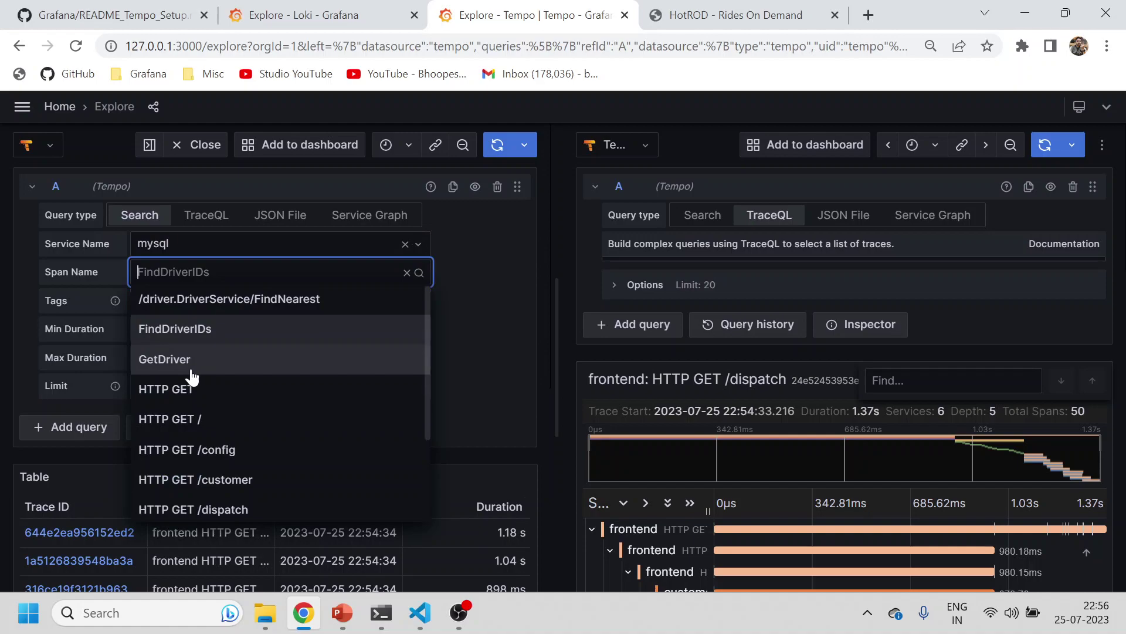
pyautogui.click(222, 360)
pyautogui.click(497, 145)
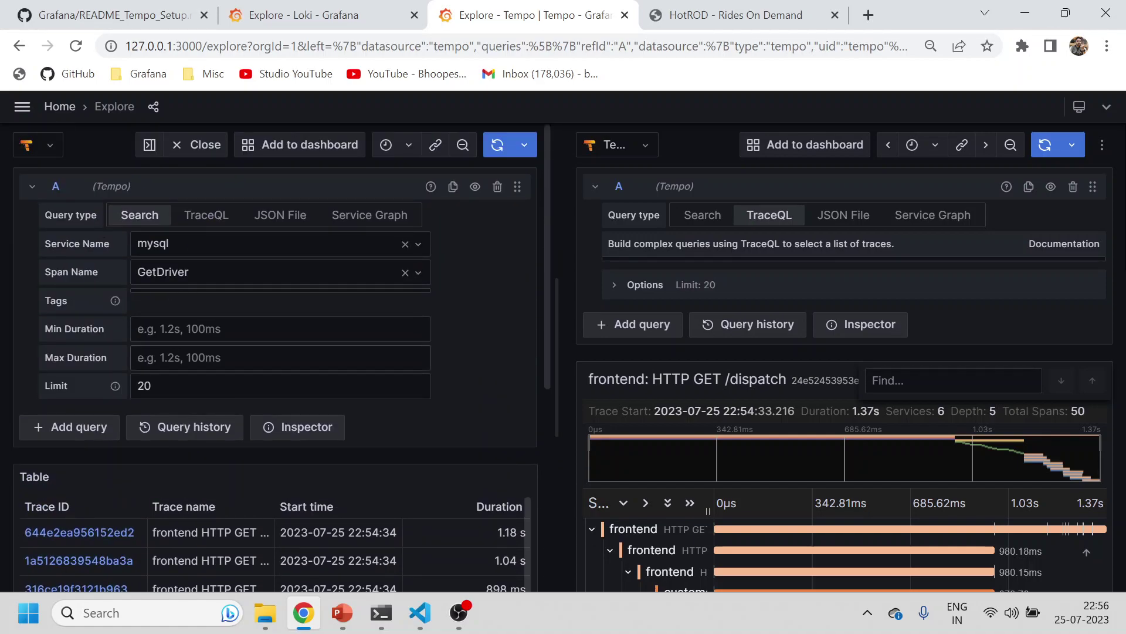
# - Try the TraceQL, JSON File and Service Graph query types, then return to Search
pyautogui.click(203, 217)
pyautogui.click(262, 222)
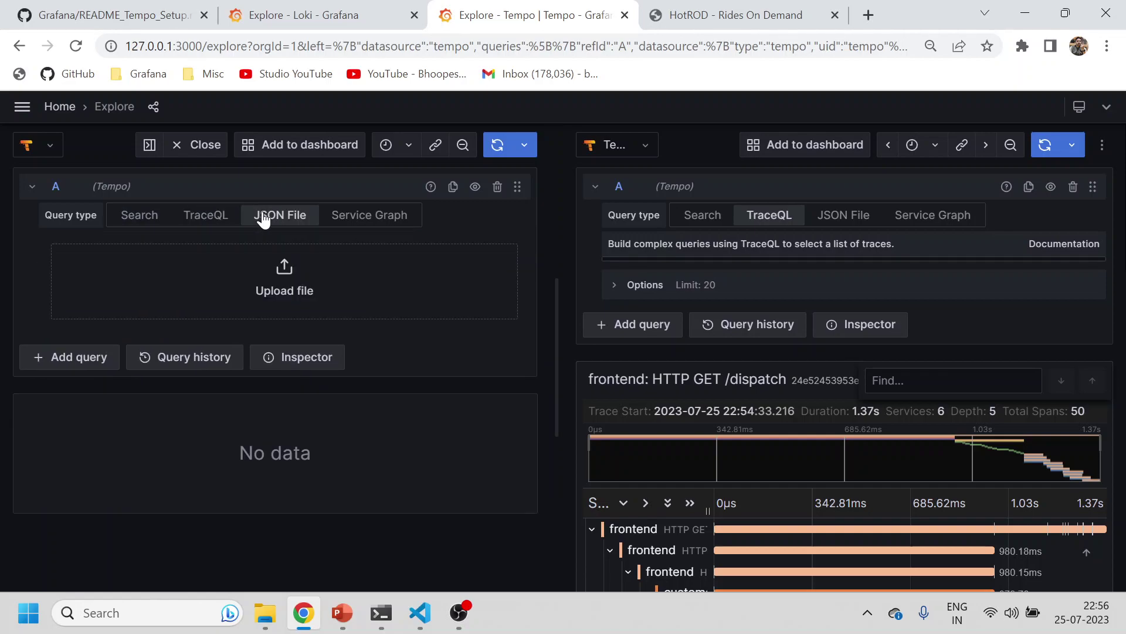
pyautogui.click(217, 219)
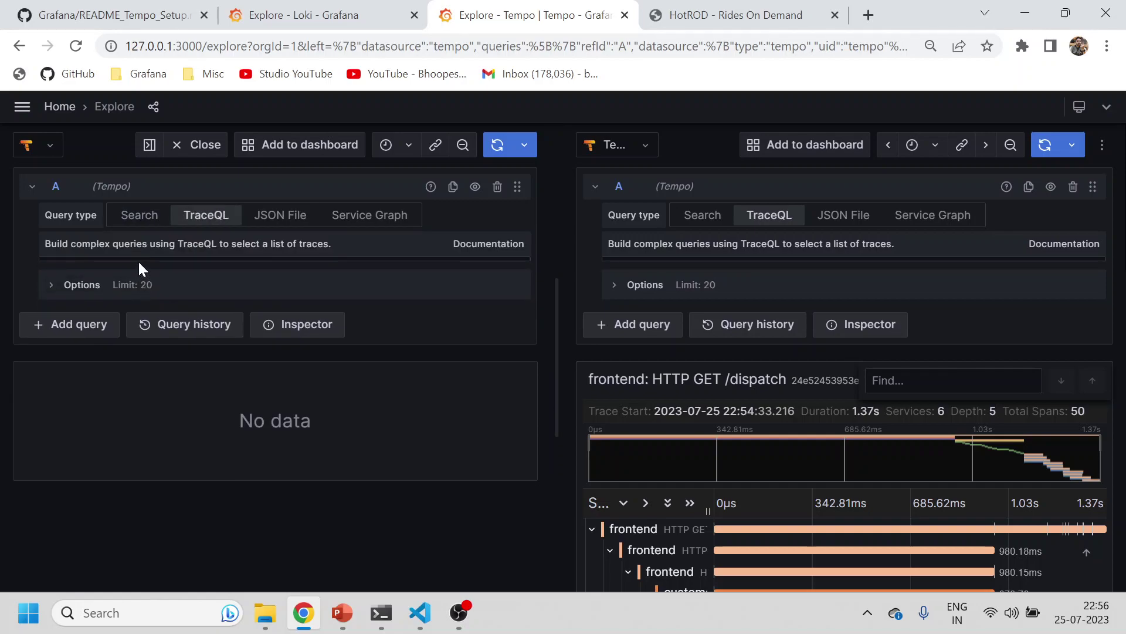
pyautogui.click(142, 218)
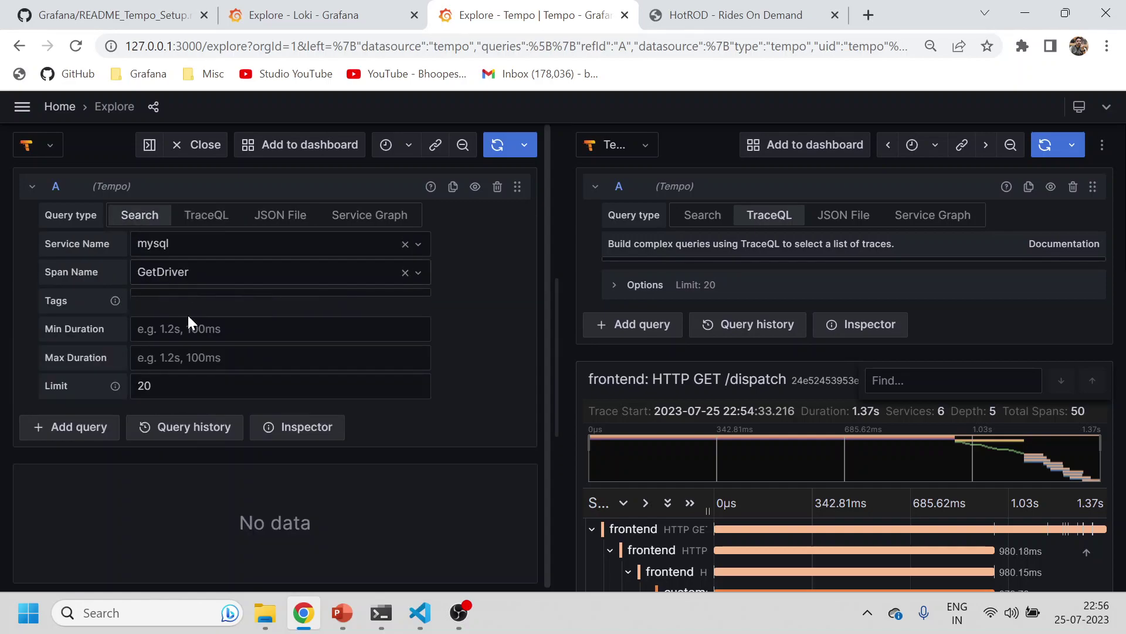
pyautogui.click(274, 217)
pyautogui.click(344, 220)
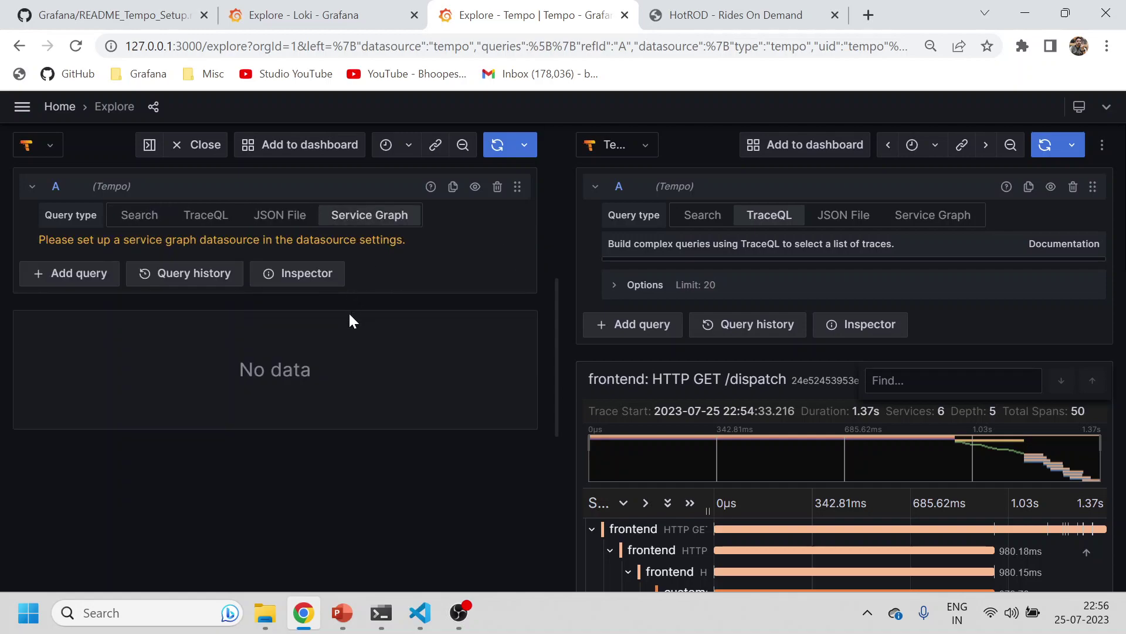
pyautogui.click(135, 216)
pyautogui.click(1100, 150)
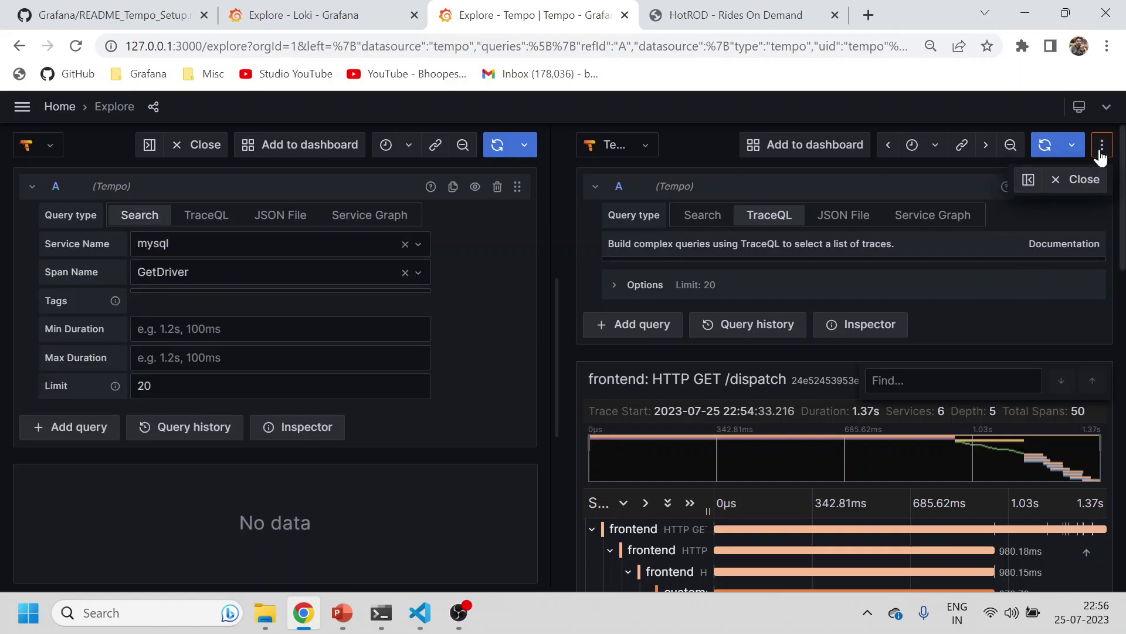
# - Close the Grafana side trace pane and open README_Tempo_Setup.md in VS Code
pyautogui.click(1082, 179)
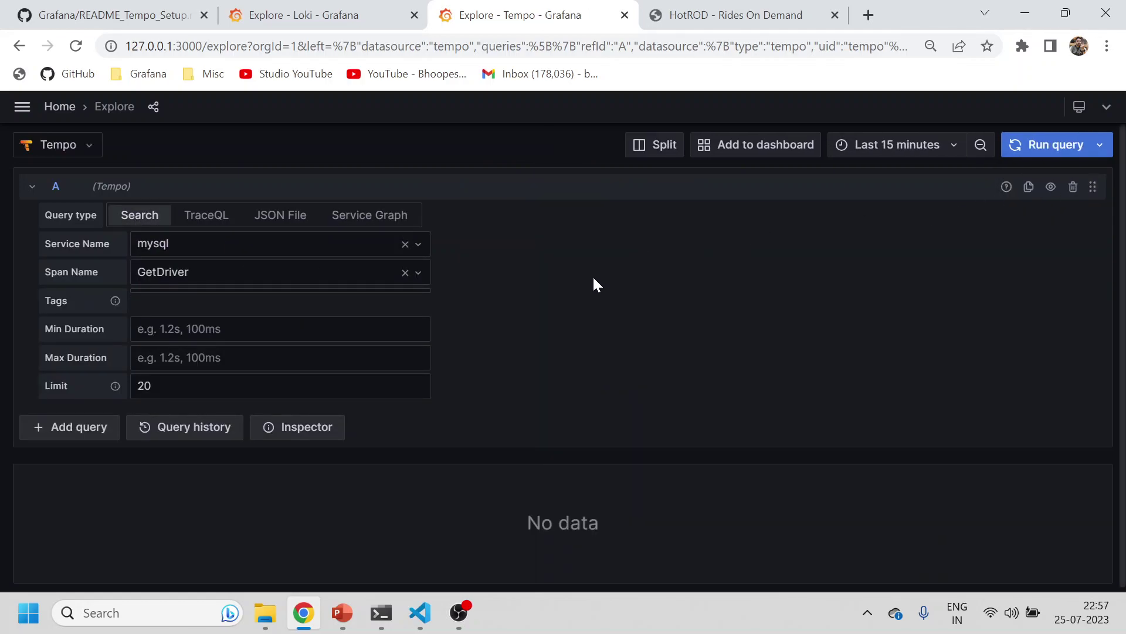
pyautogui.click(420, 613)
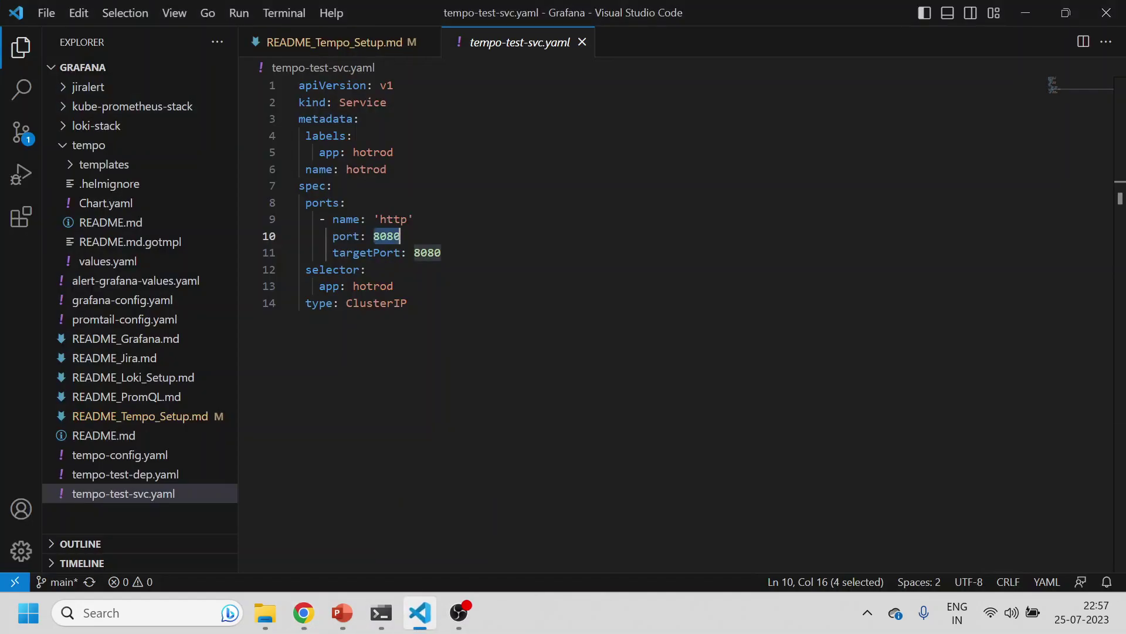
pyautogui.click(186, 418)
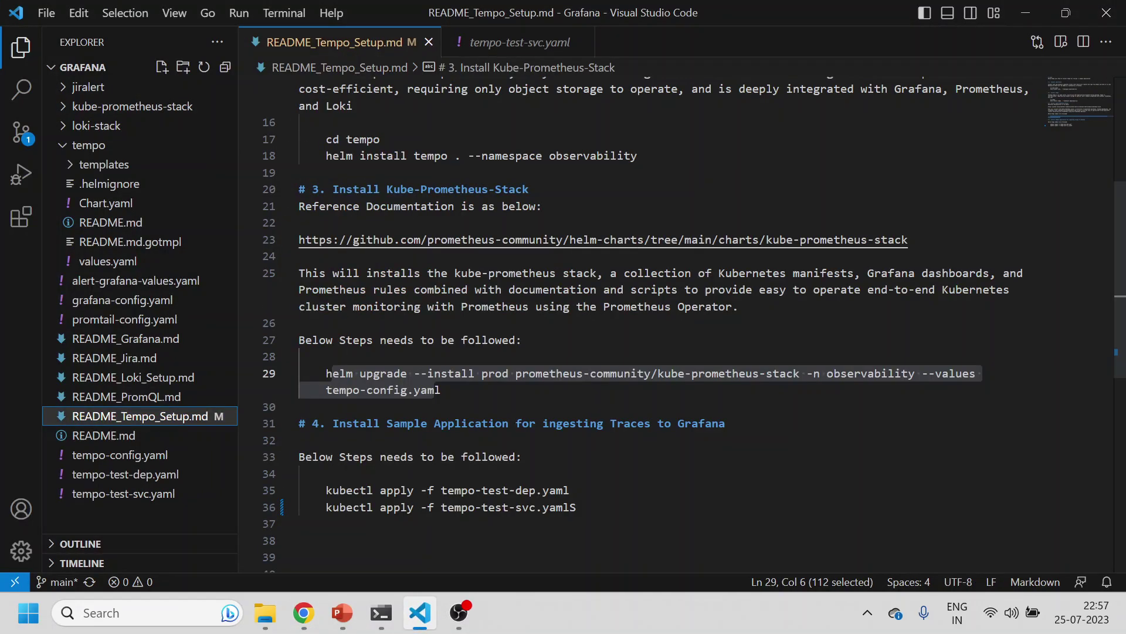
# - Select the Install Loki-Stack and Install Tempo headings at the top of the README
pyautogui.scroll(5, 663, 323)
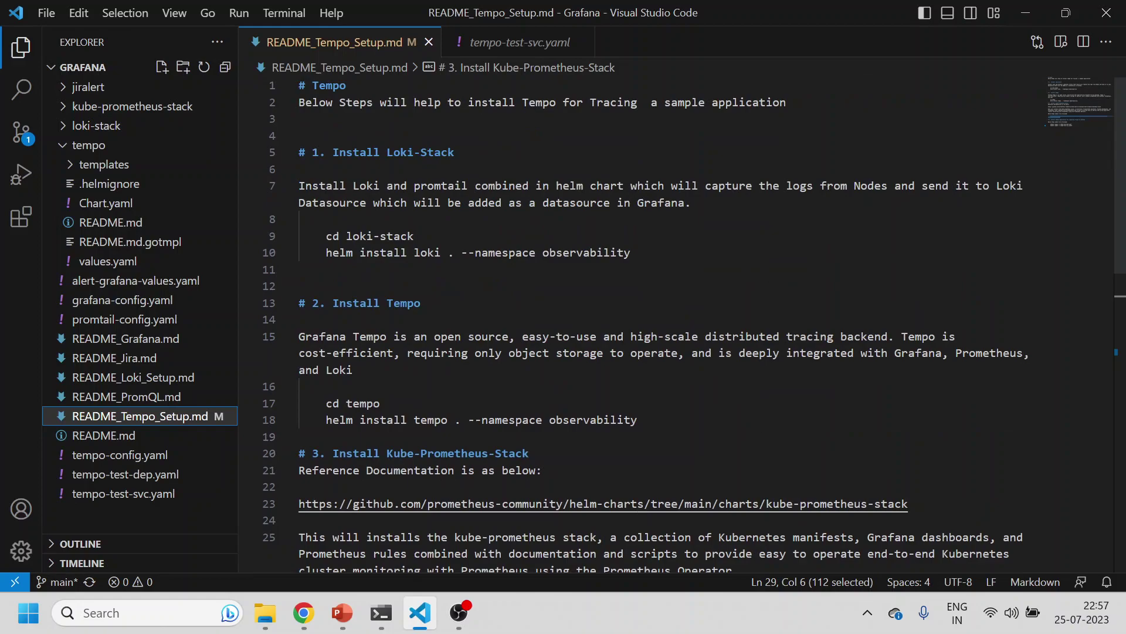
pyautogui.tripleClick(437, 152)
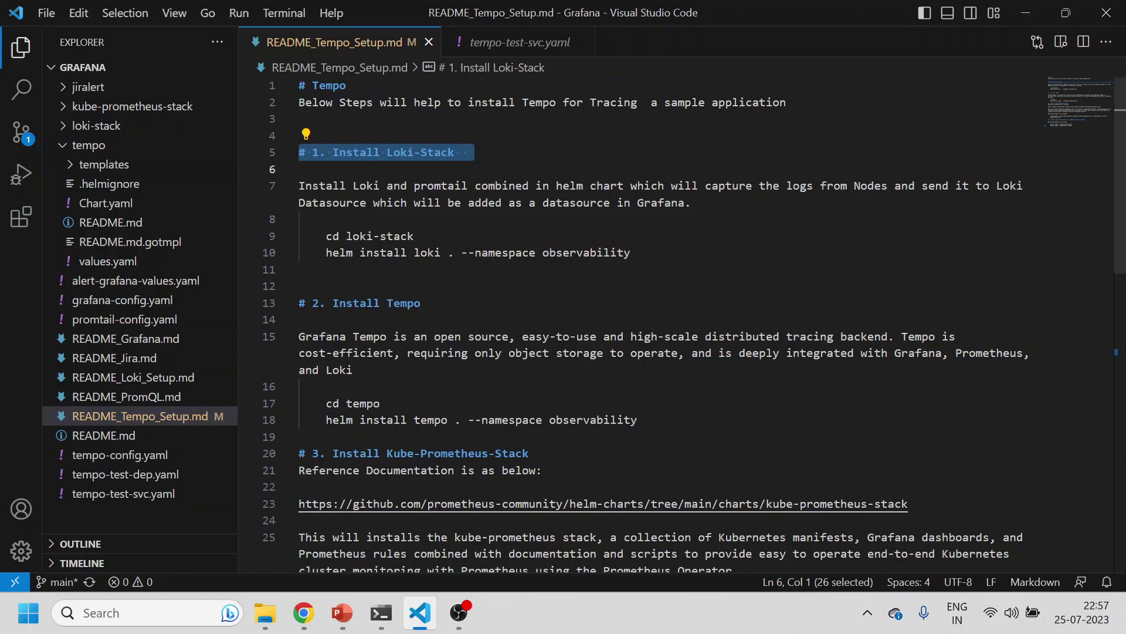
pyautogui.press('Down')
pyautogui.press('Down')
pyautogui.press('Down')
pyautogui.press('Down')
pyautogui.press('Down')
pyautogui.press('Down')
pyautogui.press('Down')
pyautogui.press('Down')
pyautogui.press('End')
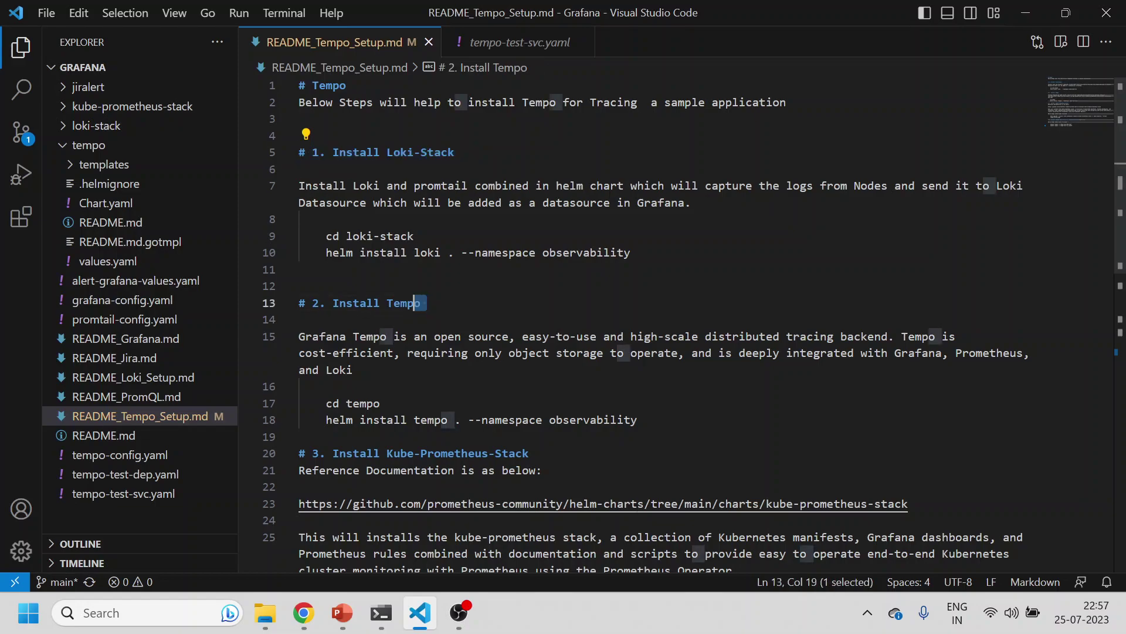
pyautogui.hotkey('ctrl', 'shift', 'Left')
pyautogui.hotkey('ctrl', 'shift', 'Left')
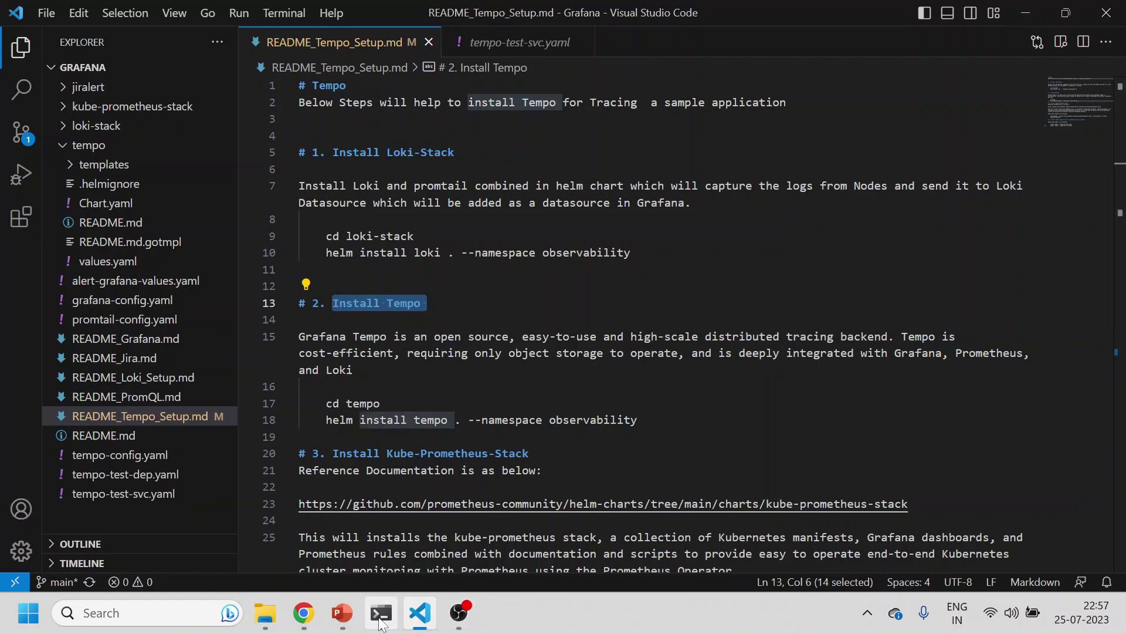
# - Stop the HotROD port forwarding in the terminal and list the pods with kgp
pyautogui.click(381, 613)
pyautogui.hotkey('ctrl', 'c')
pyautogui.press('Return')
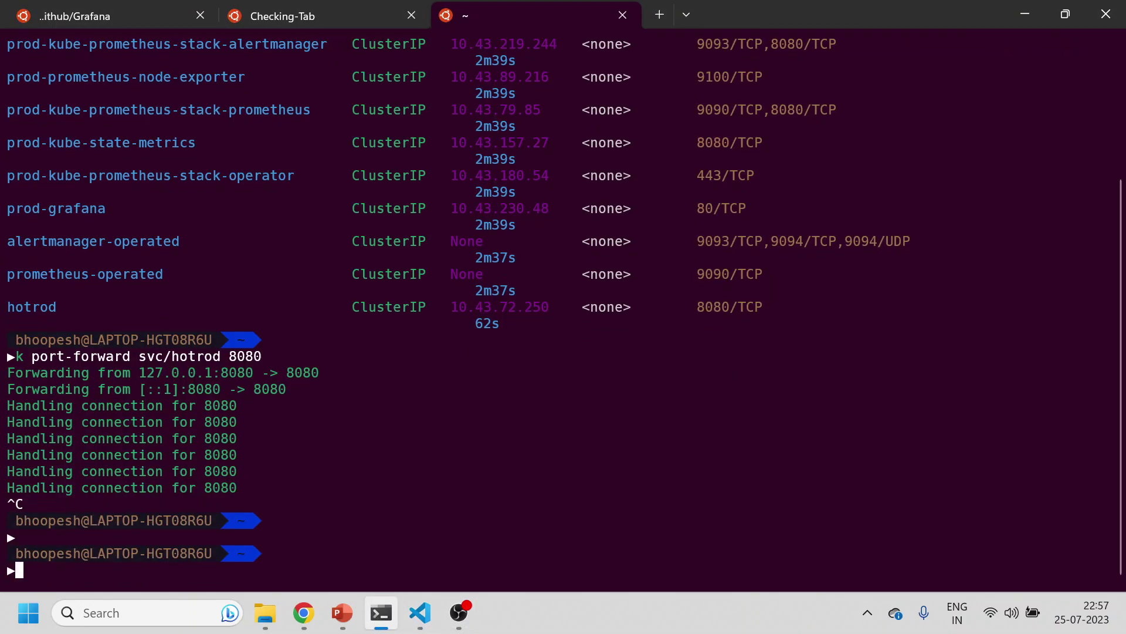
pyautogui.write('kgp')
pyautogui.press('Return')
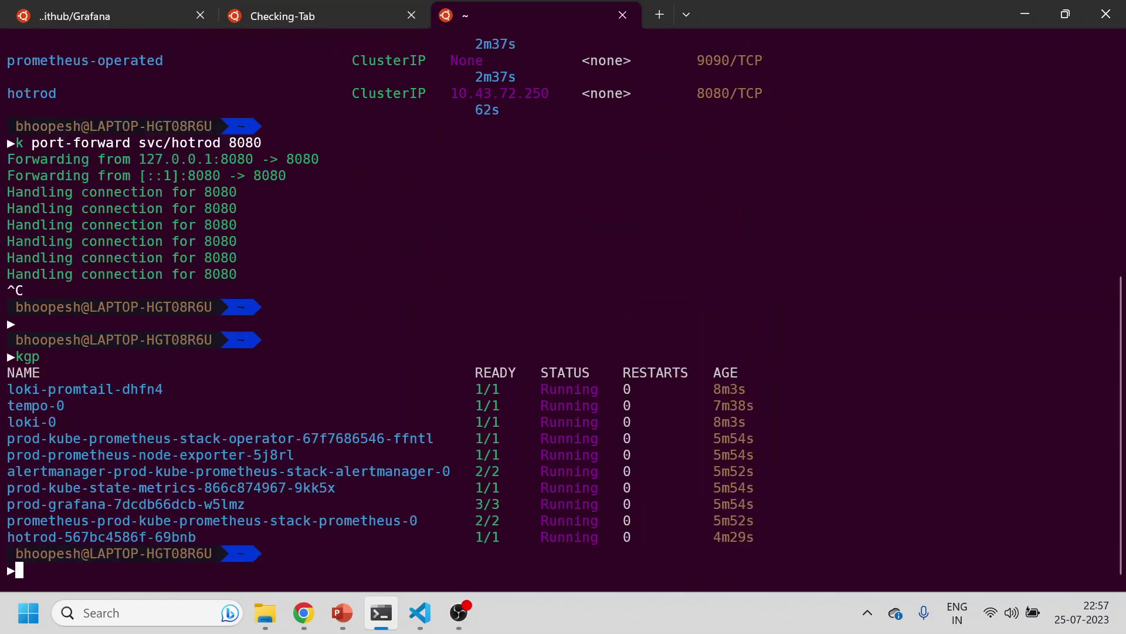
# - Show the tempo-0 pod's logs and scroll through them
pyautogui.write('k logs pod/')
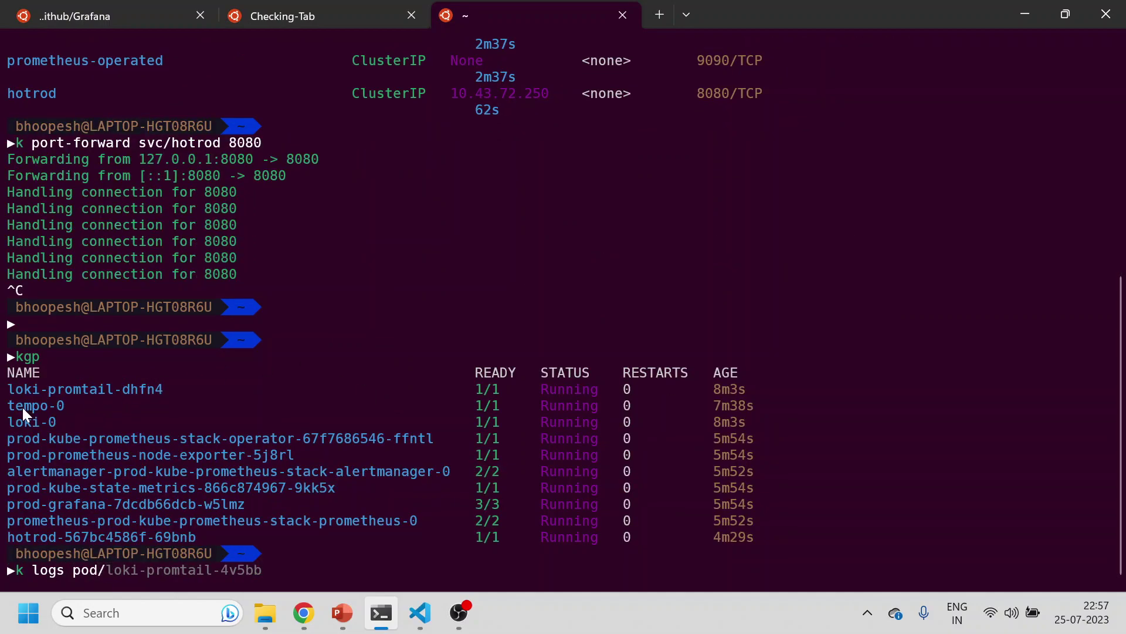
pyautogui.moveTo(12, 404); pyautogui.dragTo(62, 406)
pyautogui.rightClick(63, 406)
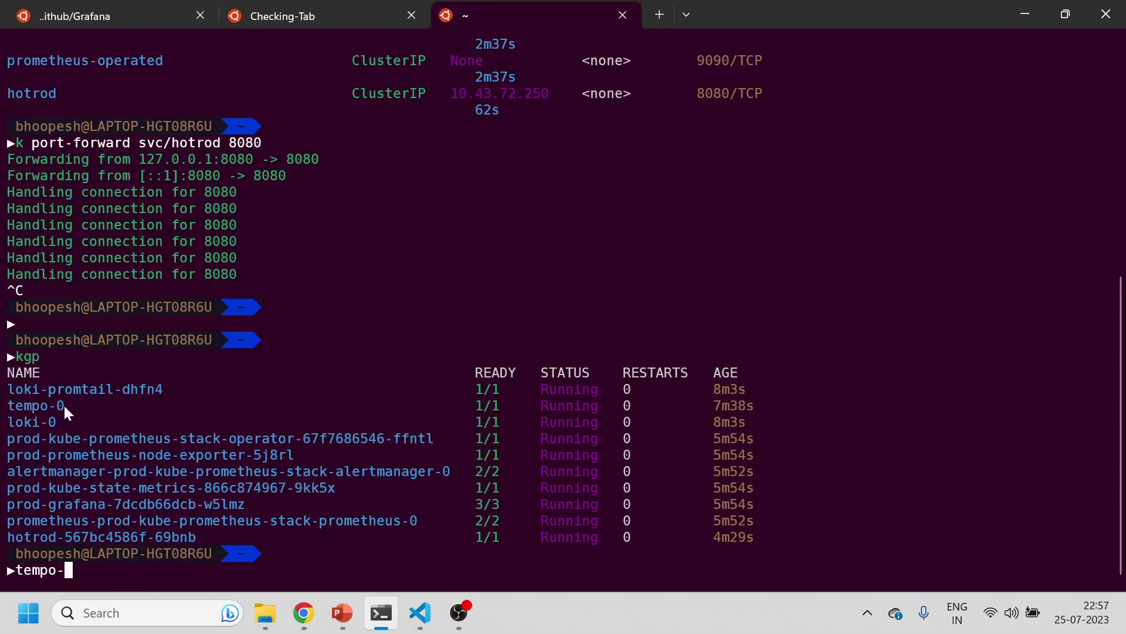
pyautogui.press('Return')
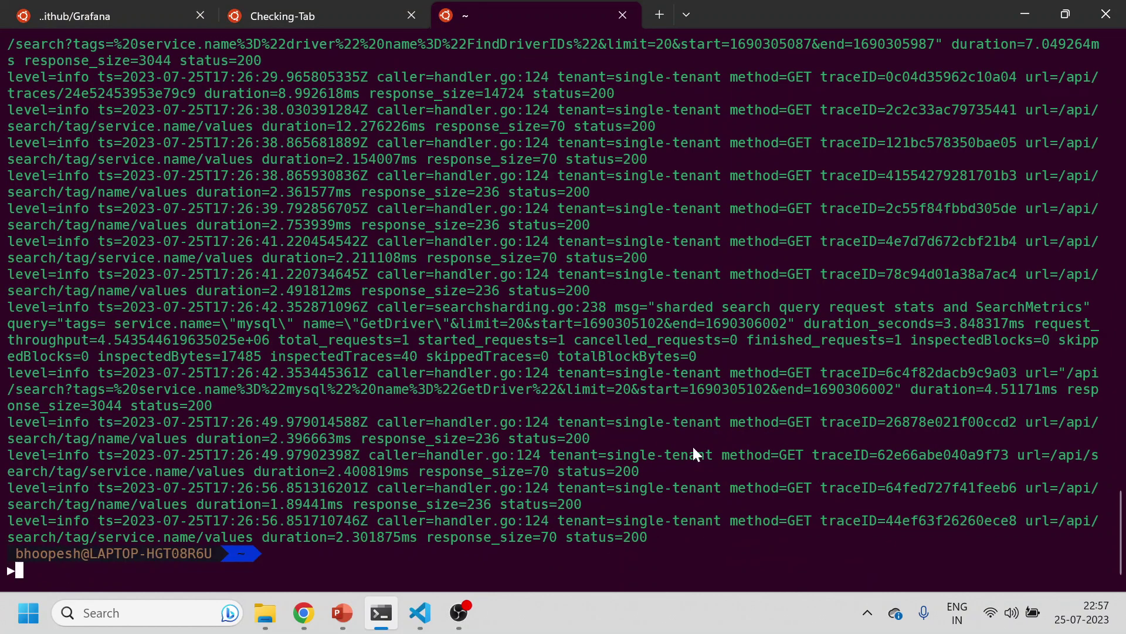
pyautogui.scroll(15, 695, 438)
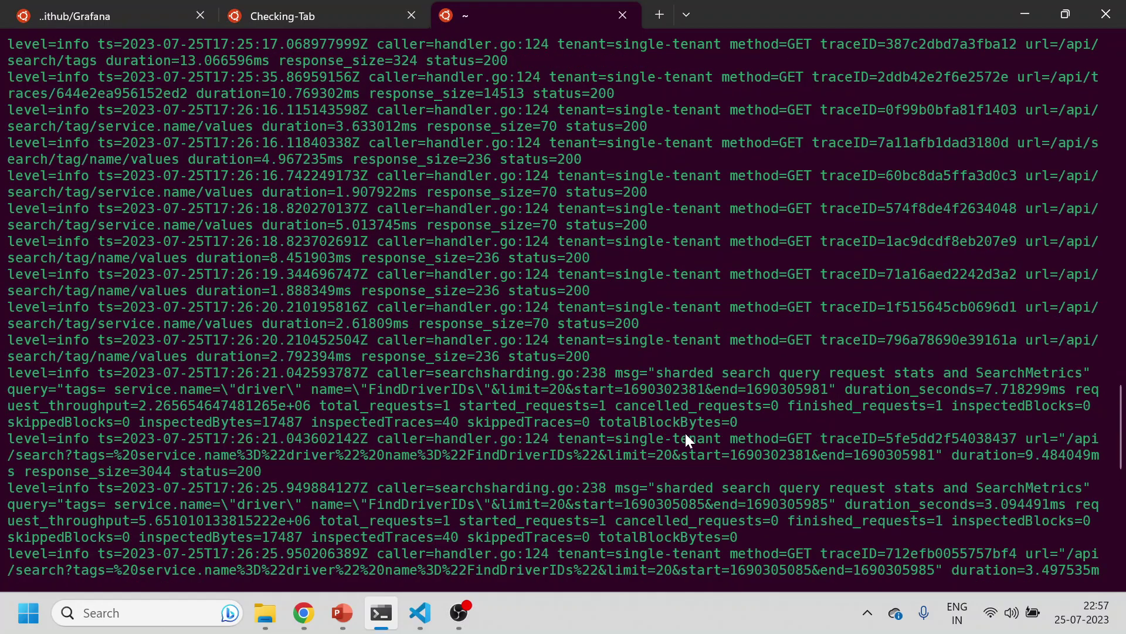
pyautogui.scroll(15, 684, 434)
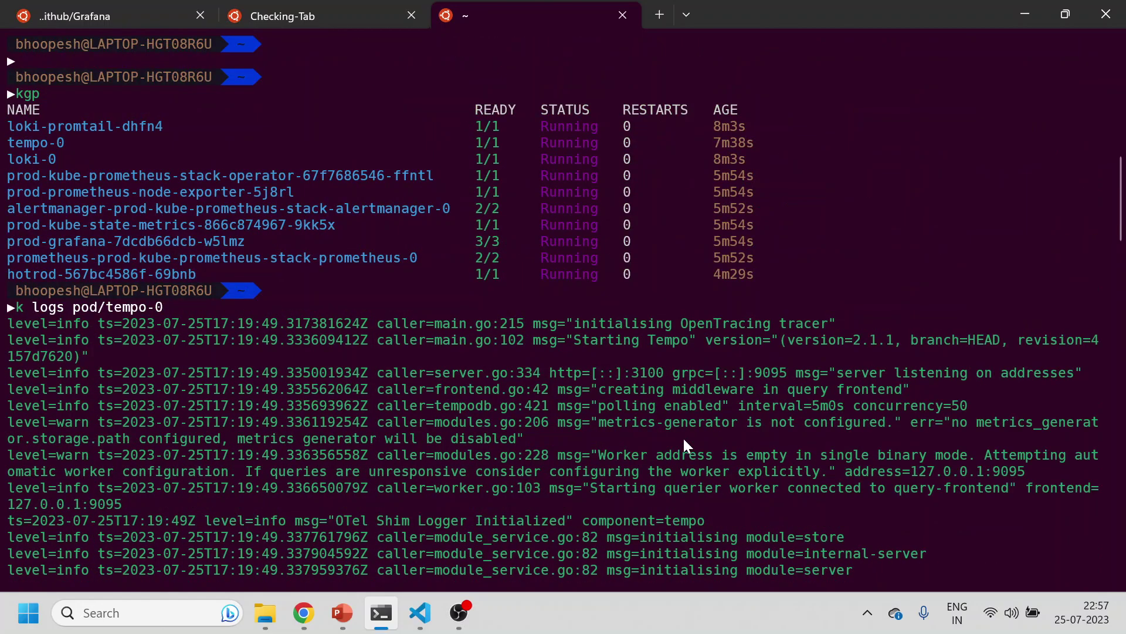
pyautogui.scroll(-7, 681, 435)
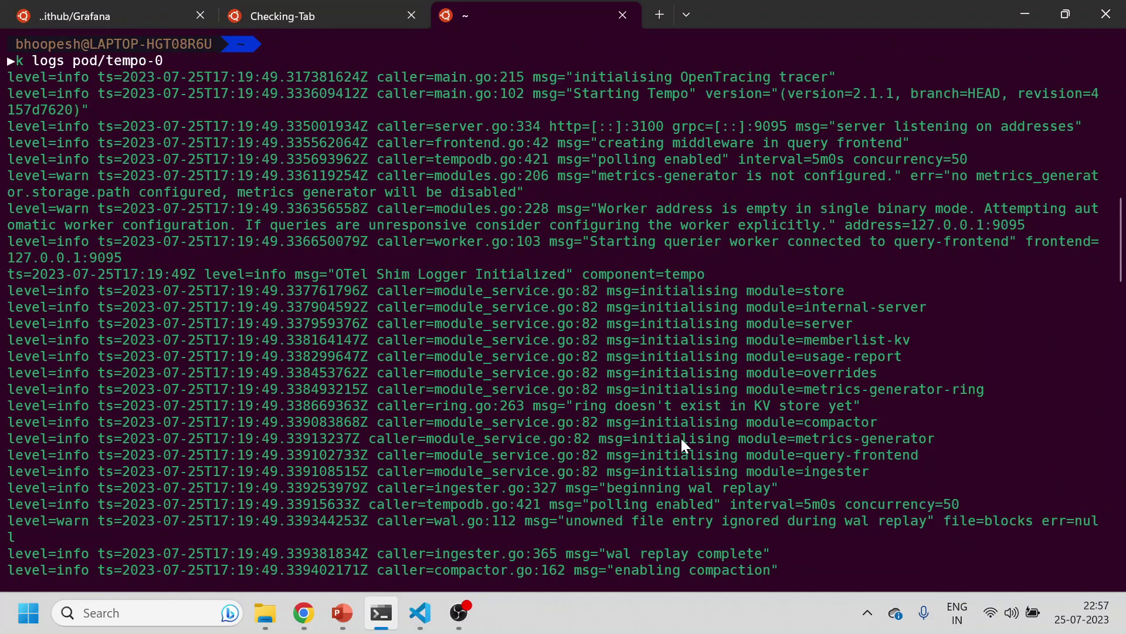
pyautogui.scroll(-1, 680, 437)
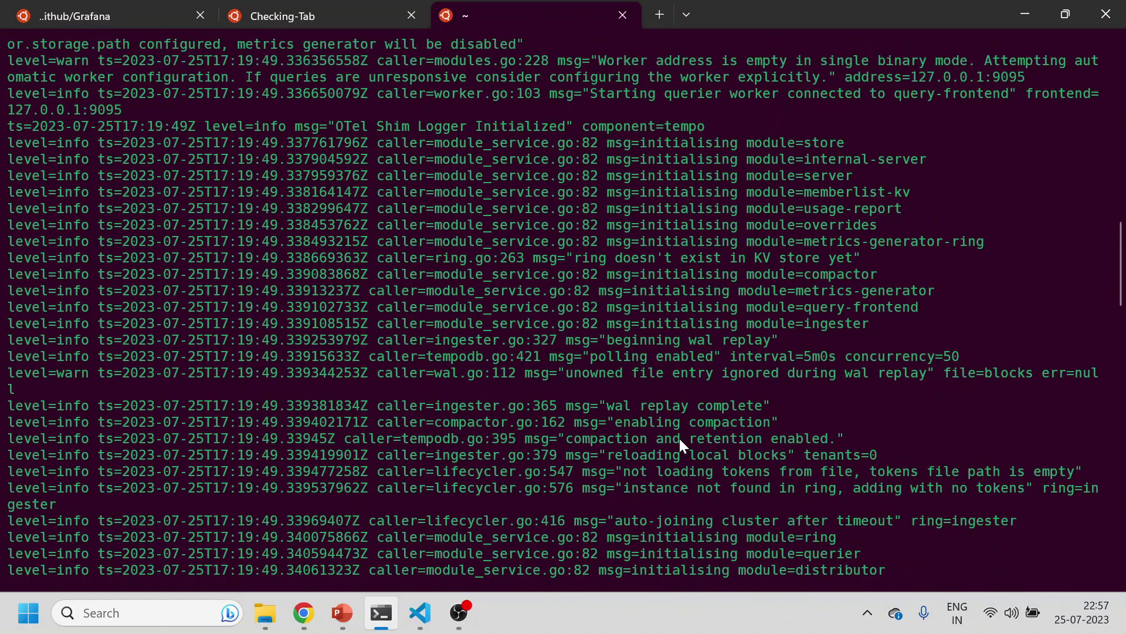
pyautogui.scroll(4, 679, 438)
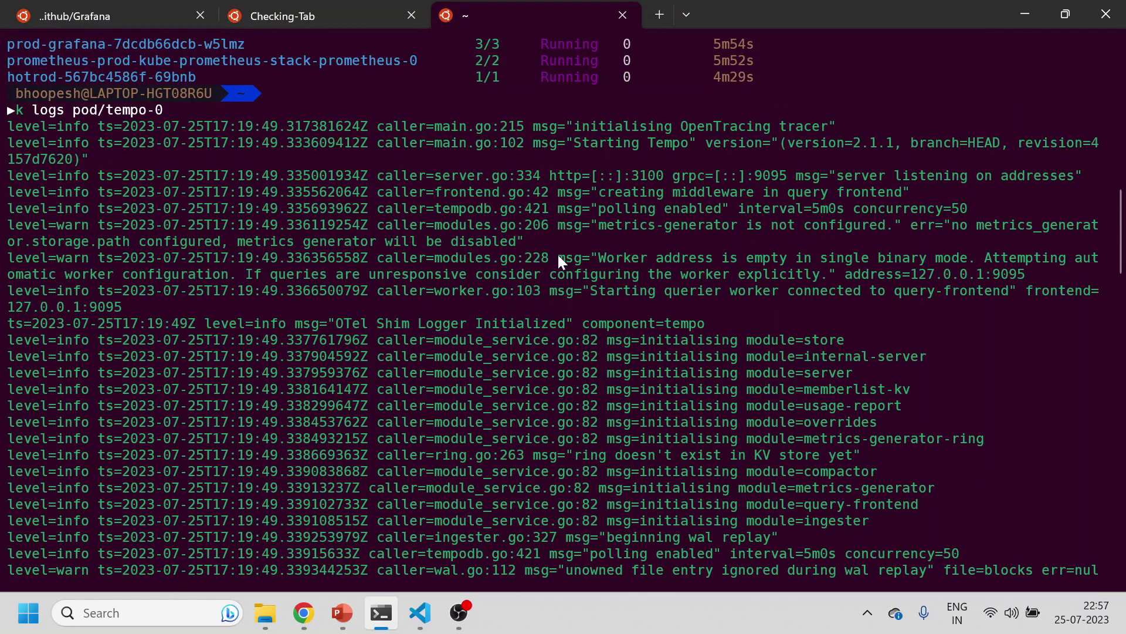
pyautogui.scroll(-1, 482, 354)
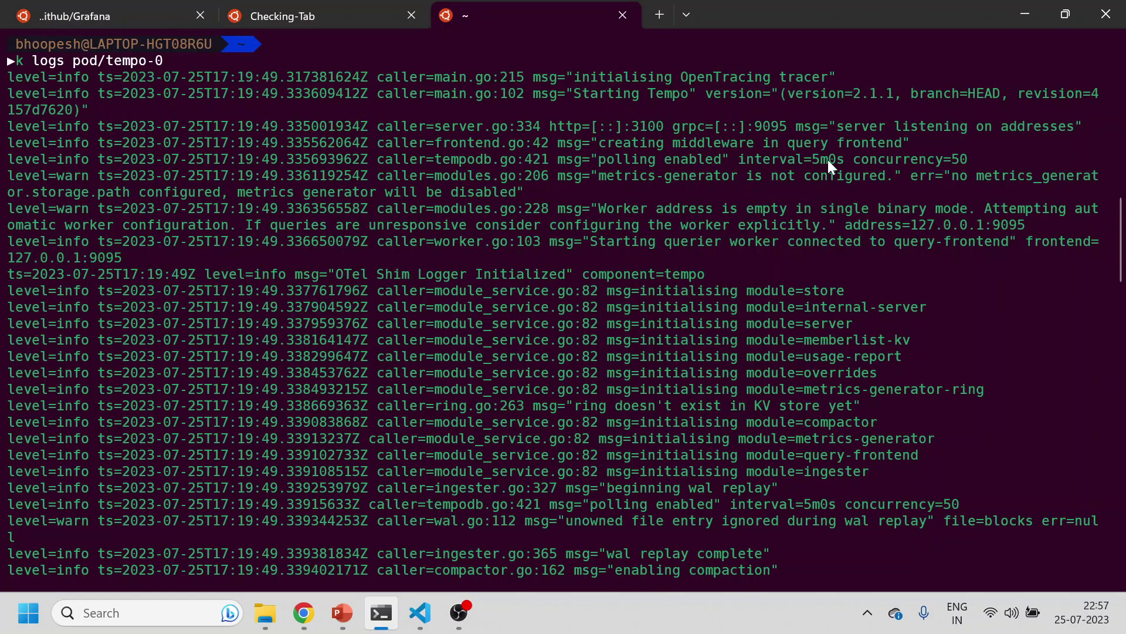
pyautogui.scroll(-4, 526, 323)
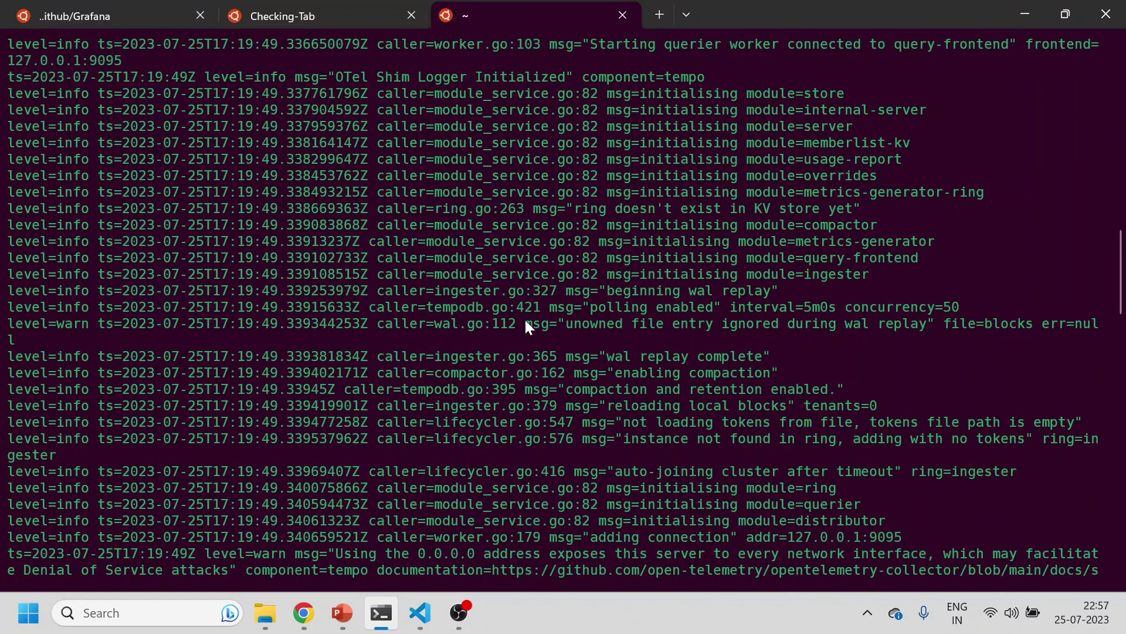
pyautogui.scroll(-3, 526, 325)
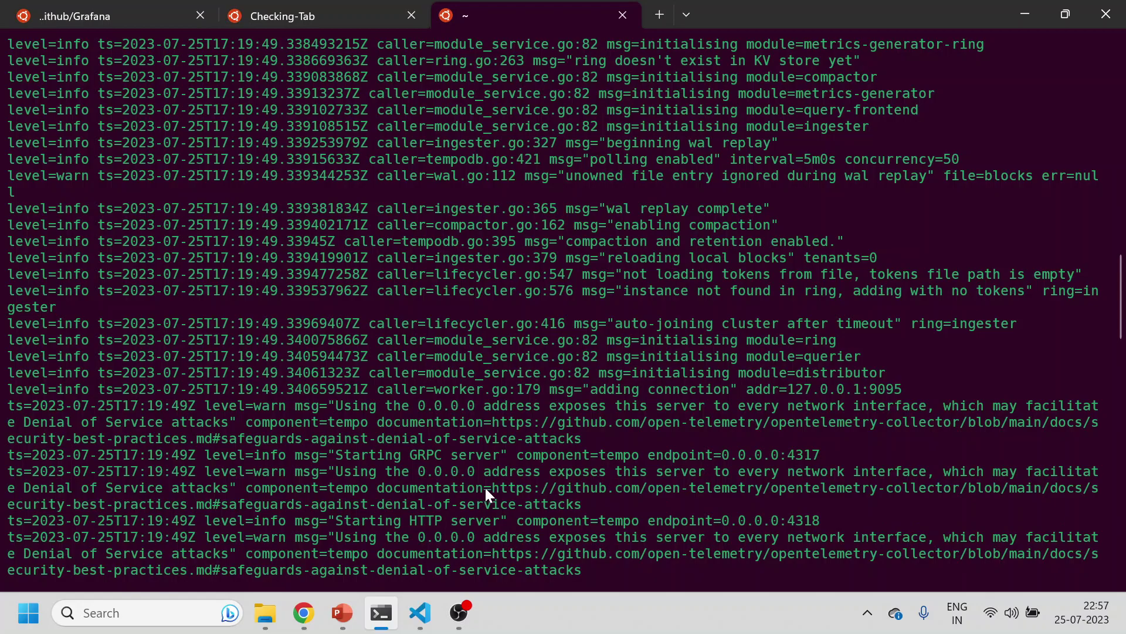
# - Highlight the documentation links in the tempo-0 logs, then rerun kgp
pyautogui.moveTo(484, 487); pyautogui.dragTo(593, 507)
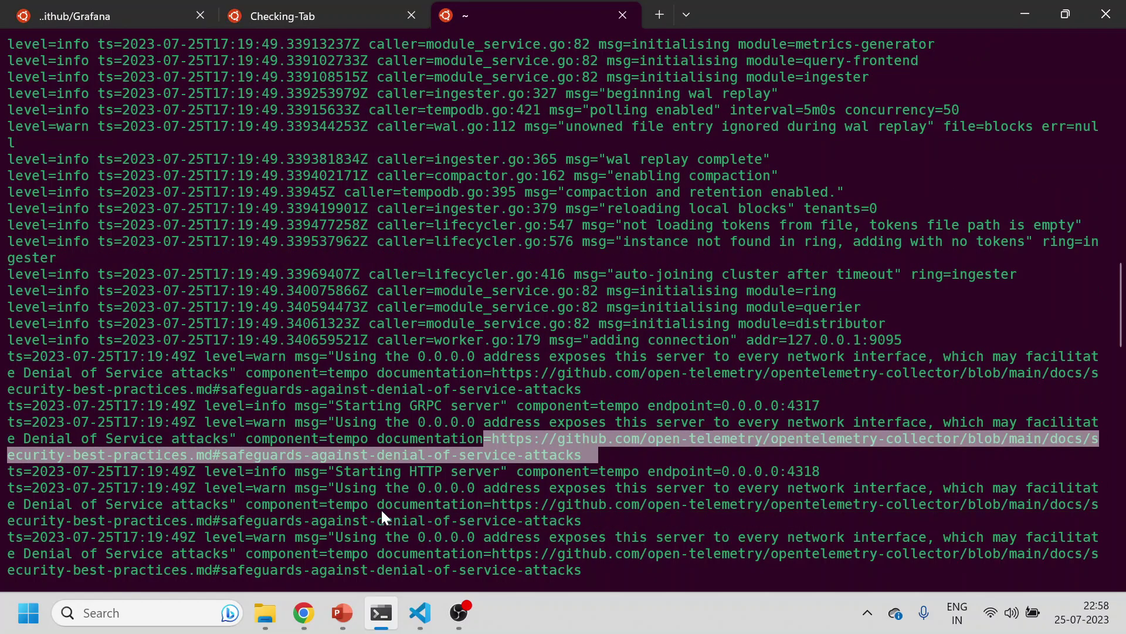
pyautogui.moveTo(381, 508); pyautogui.dragTo(583, 523)
pyautogui.scroll(-9, 643, 537)
pyautogui.click(642, 537)
pyautogui.scroll(-12, 642, 537)
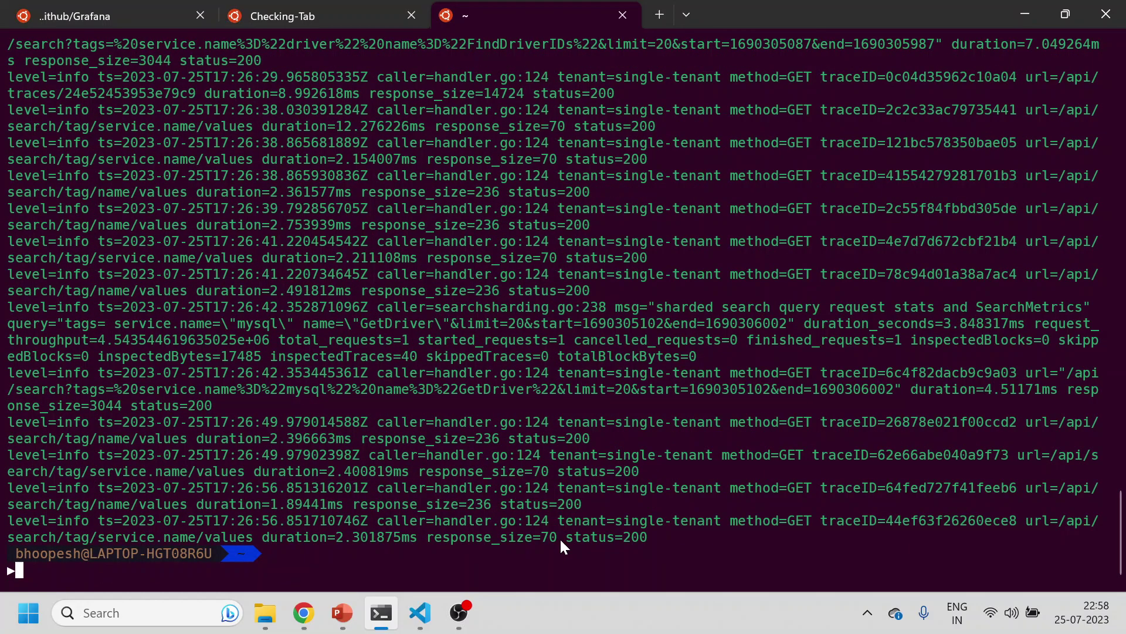
pyautogui.write('kgp')
pyautogui.press('Return')
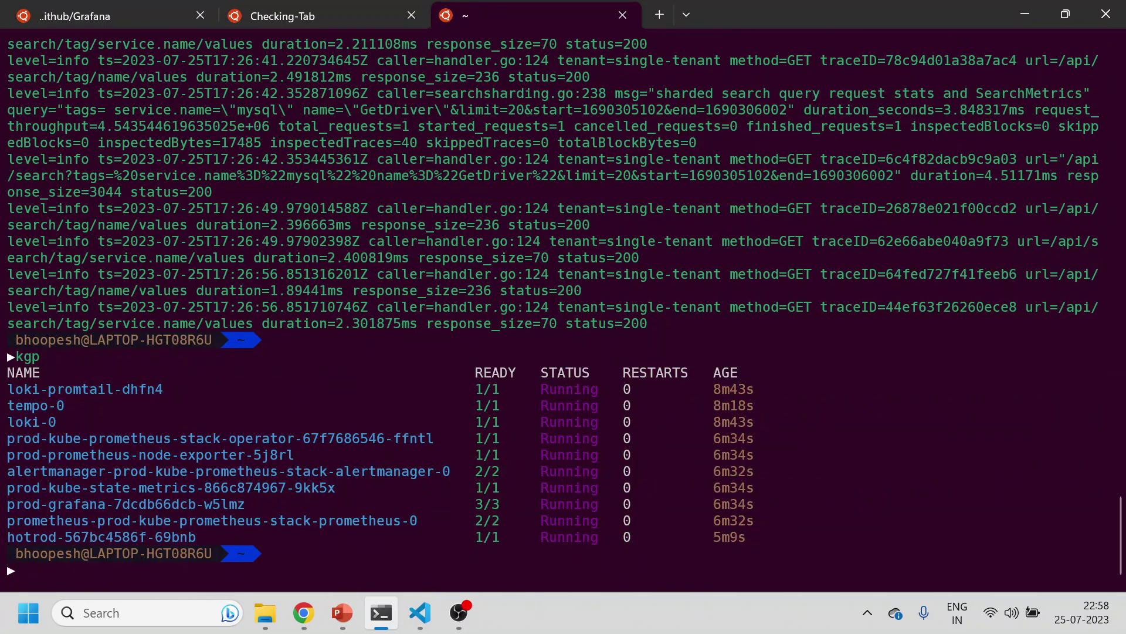
# - Select the Install Kube-Prometheus-Stack heading in the README and highlight the matching Prometheus pods in the terminal
pyautogui.click(421, 615)
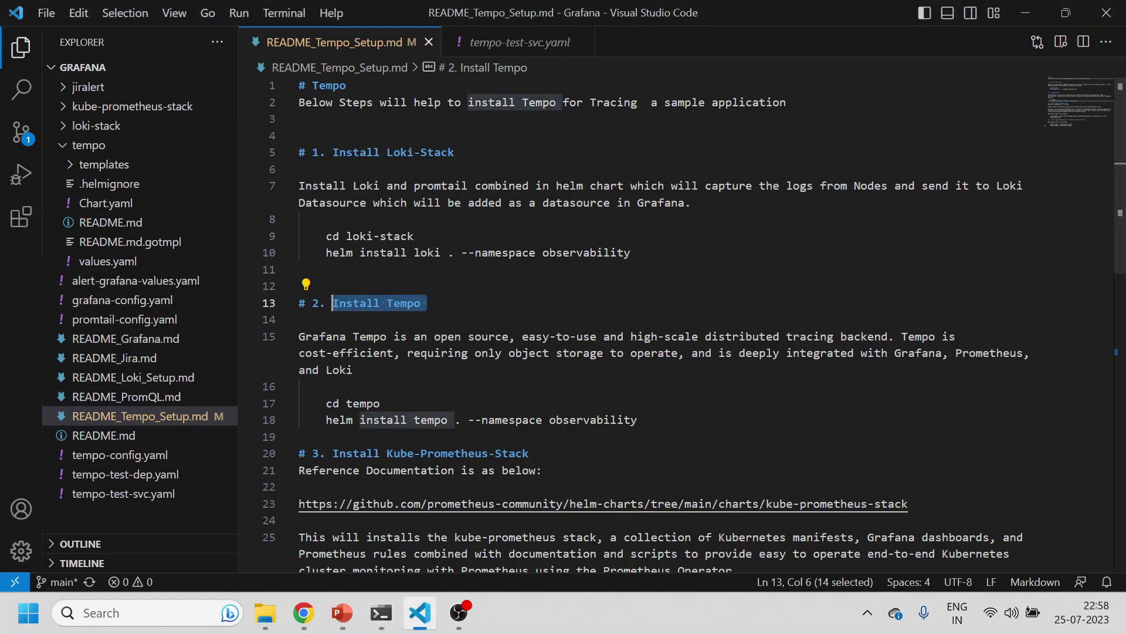
pyautogui.tripleClick(410, 453)
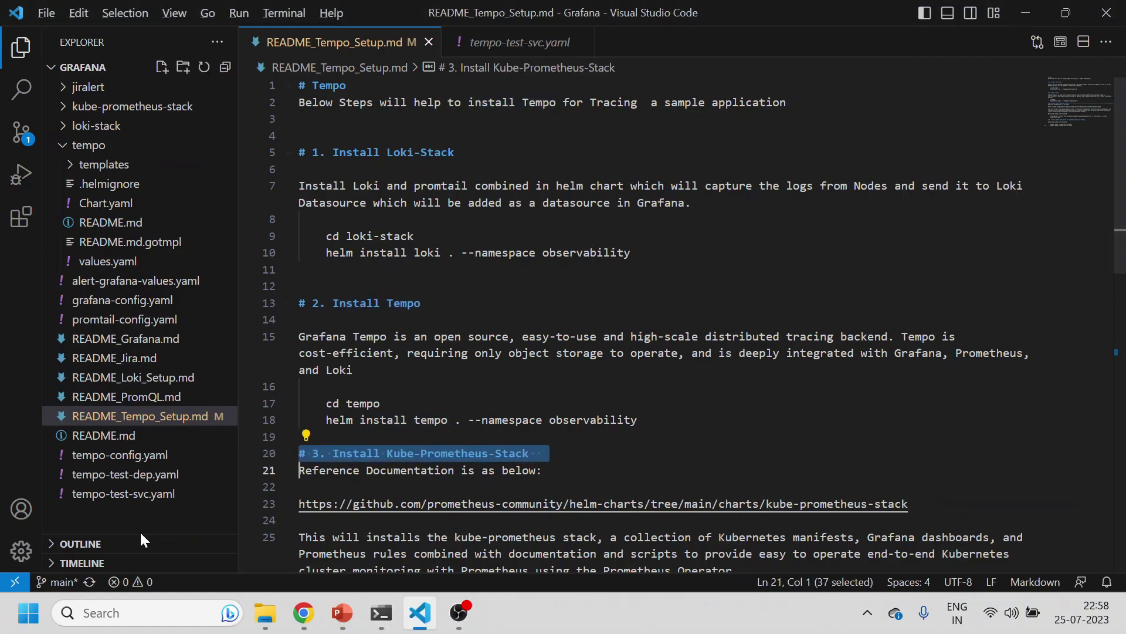
pyautogui.hotkey('alt', 'Tab')
pyautogui.moveTo(10, 435); pyautogui.dragTo(321, 508)
pyautogui.hotkey('alt', 'Tab')
pyautogui.scroll(-5, 481, 477)
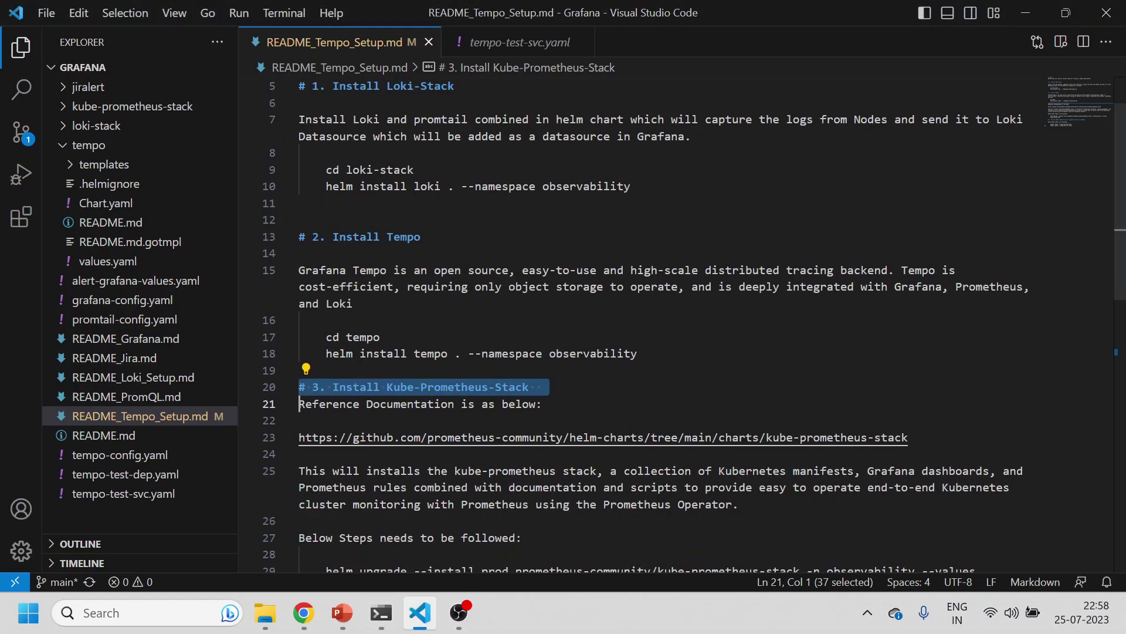
# - Run 'k logs pod/' with the copied hotrod pod name pasted in
pyautogui.moveTo(434, 357); pyautogui.dragTo(681, 356)
pyautogui.hotkey('alt', 'Tab')
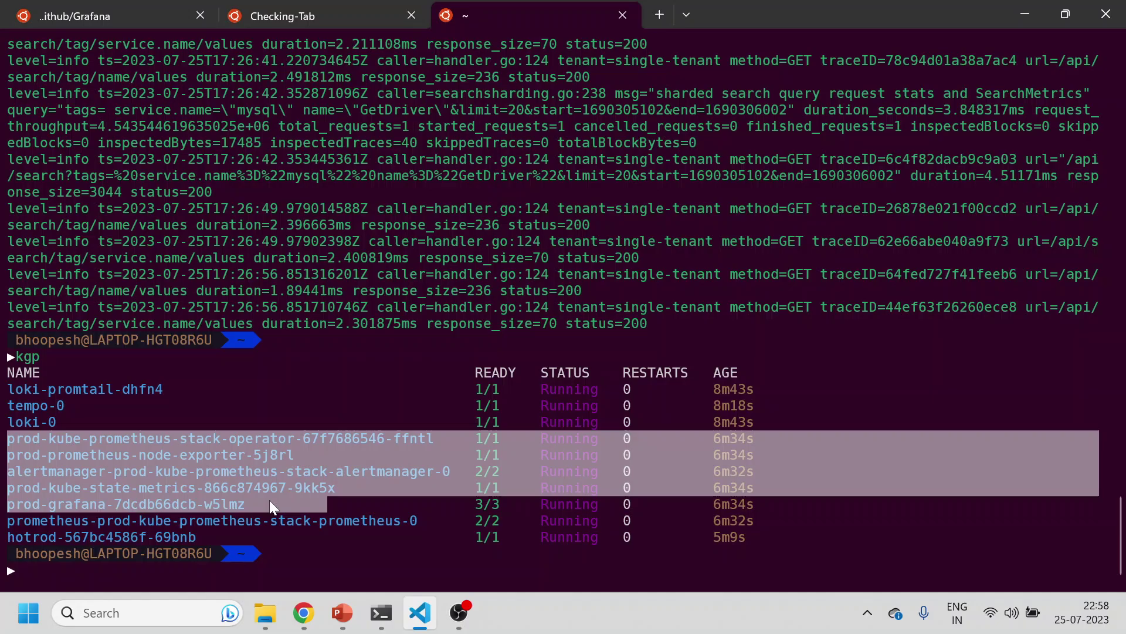
pyautogui.click(61, 543)
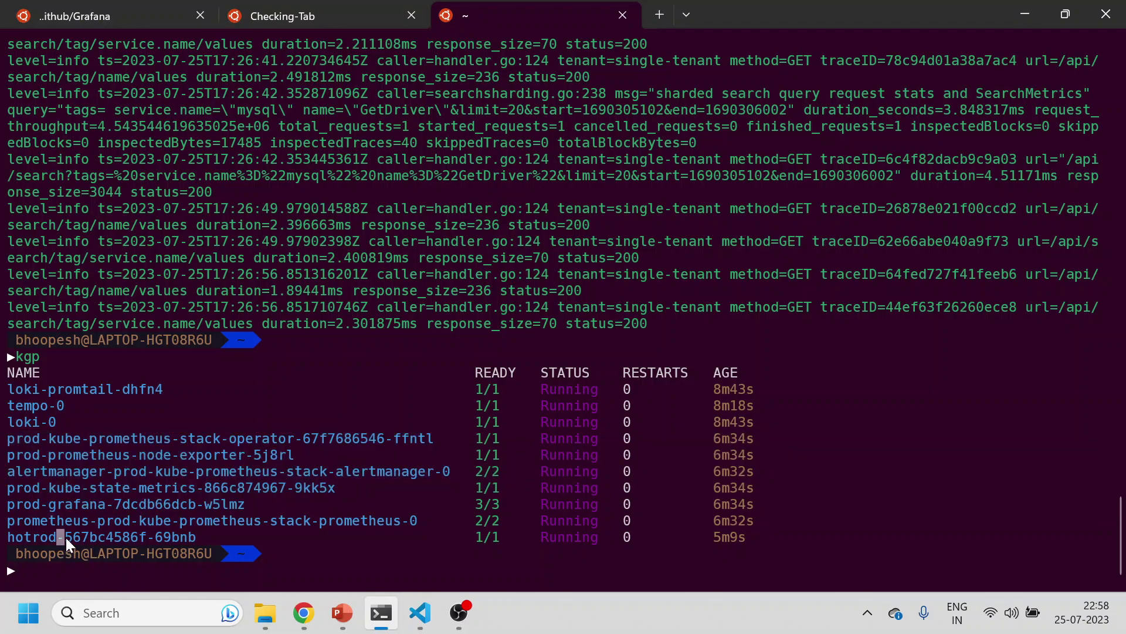
pyautogui.write('k loh')
pyautogui.press('BackSpace')
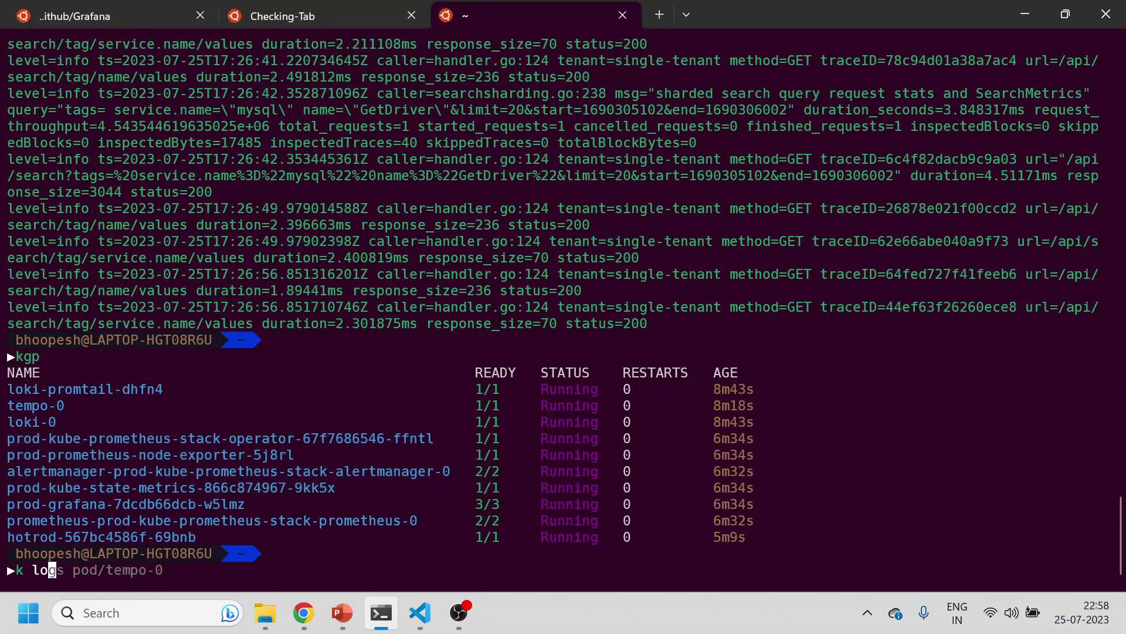
pyautogui.write('ga pod/')
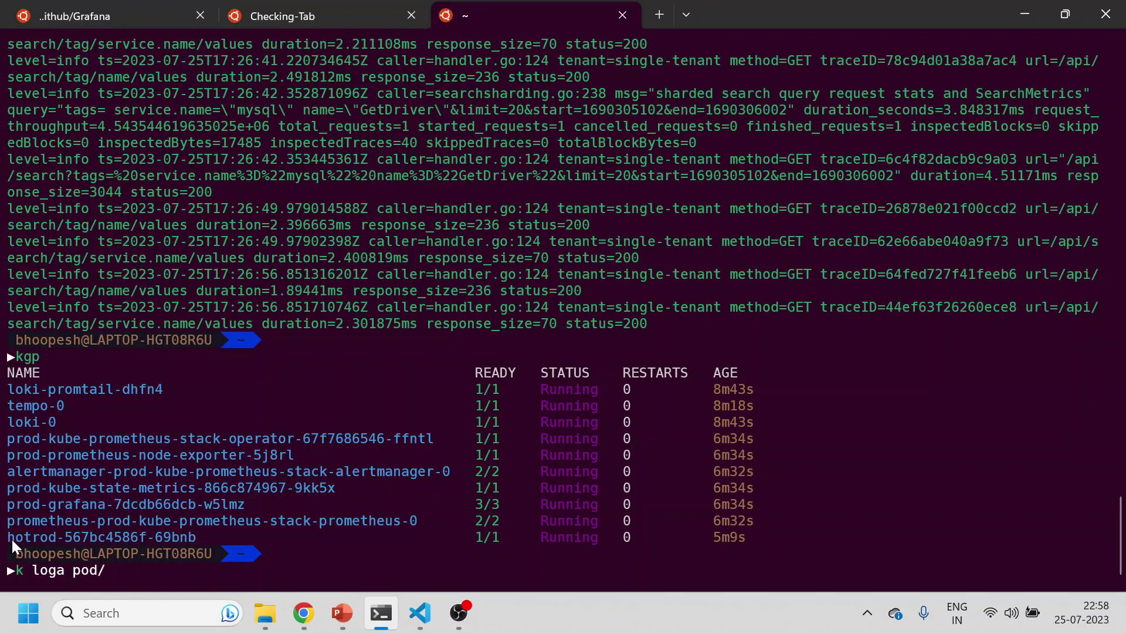
pyautogui.moveTo(11, 538); pyautogui.dragTo(192, 538)
pyautogui.rightClick(192, 538)
pyautogui.rightClick(192, 536)
pyautogui.press('Return')
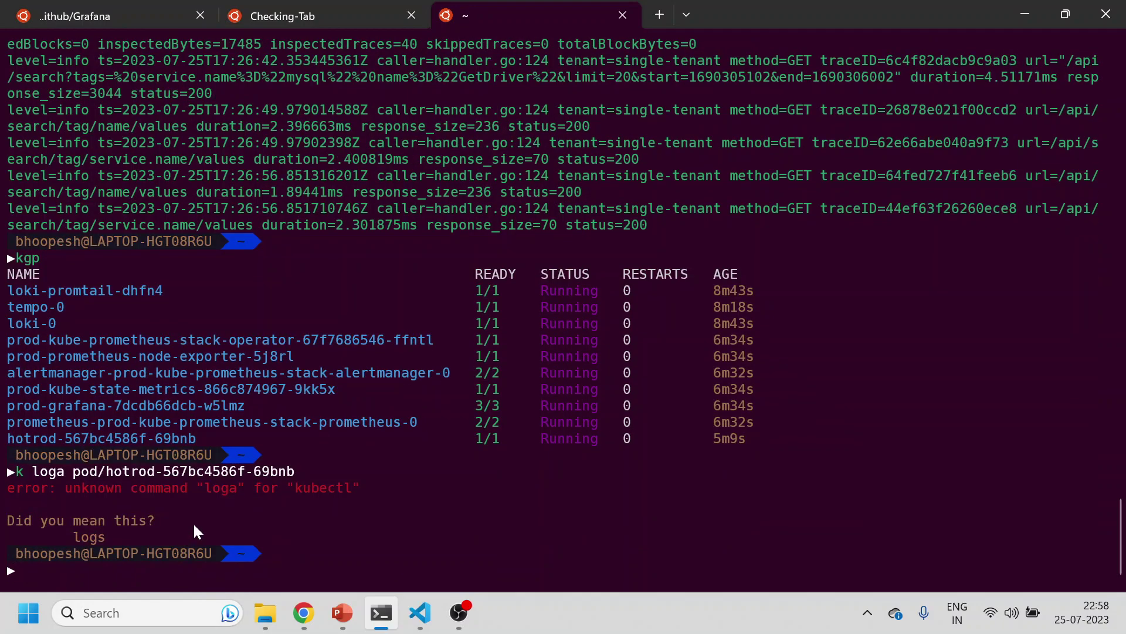
# - Clear the terminal, list pods with kgp, and show the hotrod-567bc4586f-69bnb pod's logs
pyautogui.write('clear')
pyautogui.press('Return')
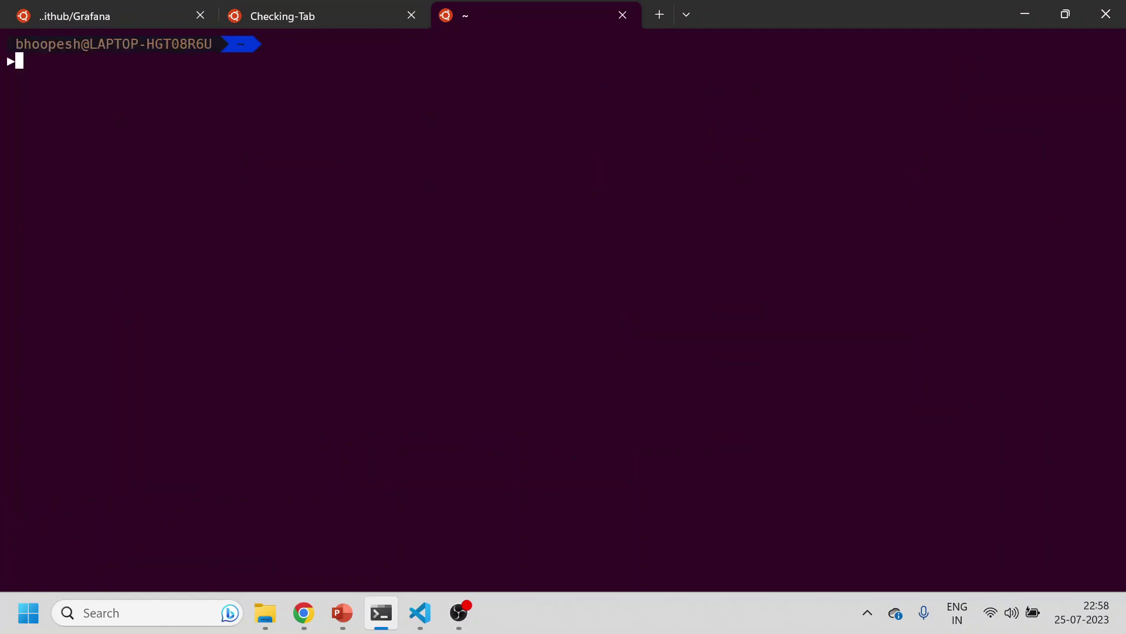
pyautogui.write('kgp')
pyautogui.press('Return')
pyautogui.write('k logs pod/')
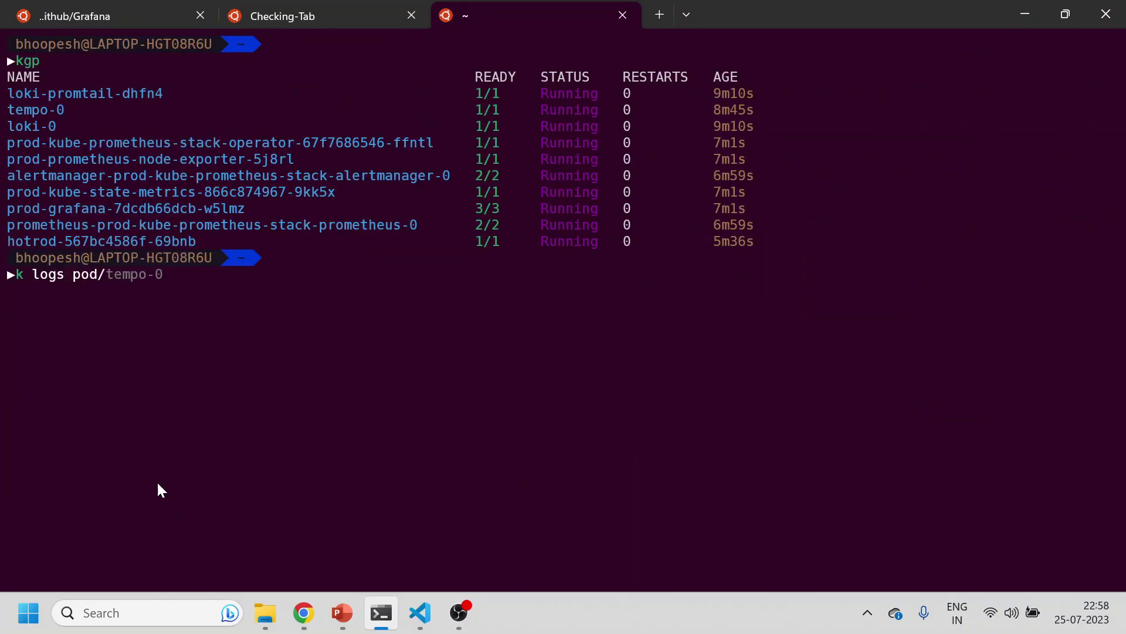
pyautogui.moveTo(10, 241); pyautogui.dragTo(196, 244)
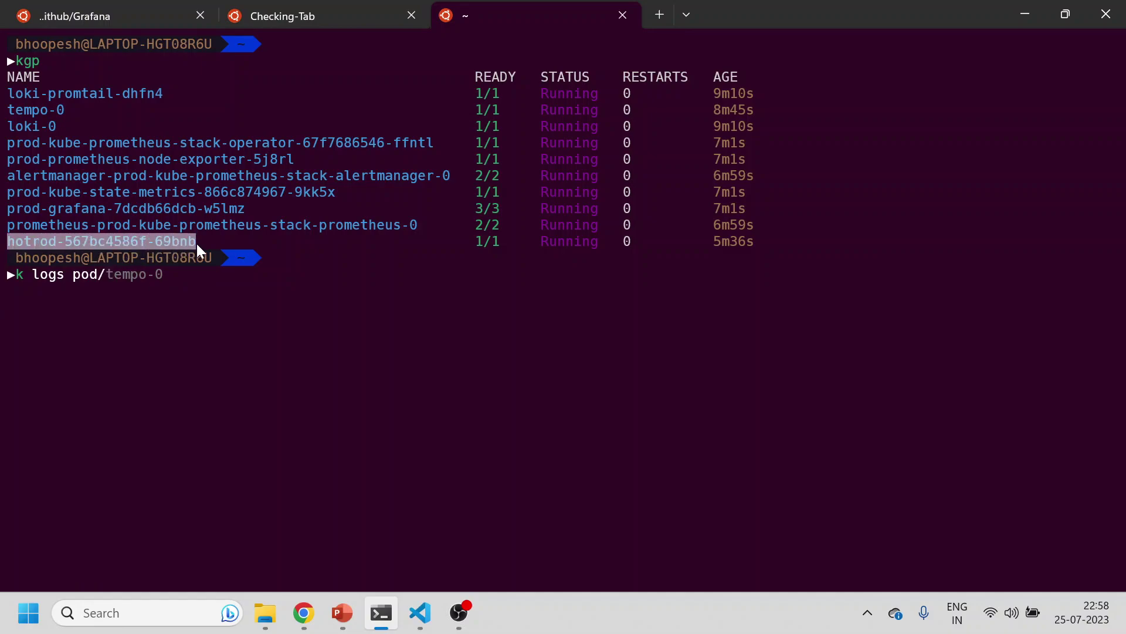
pyautogui.rightClick(198, 244)
pyautogui.press('Return')
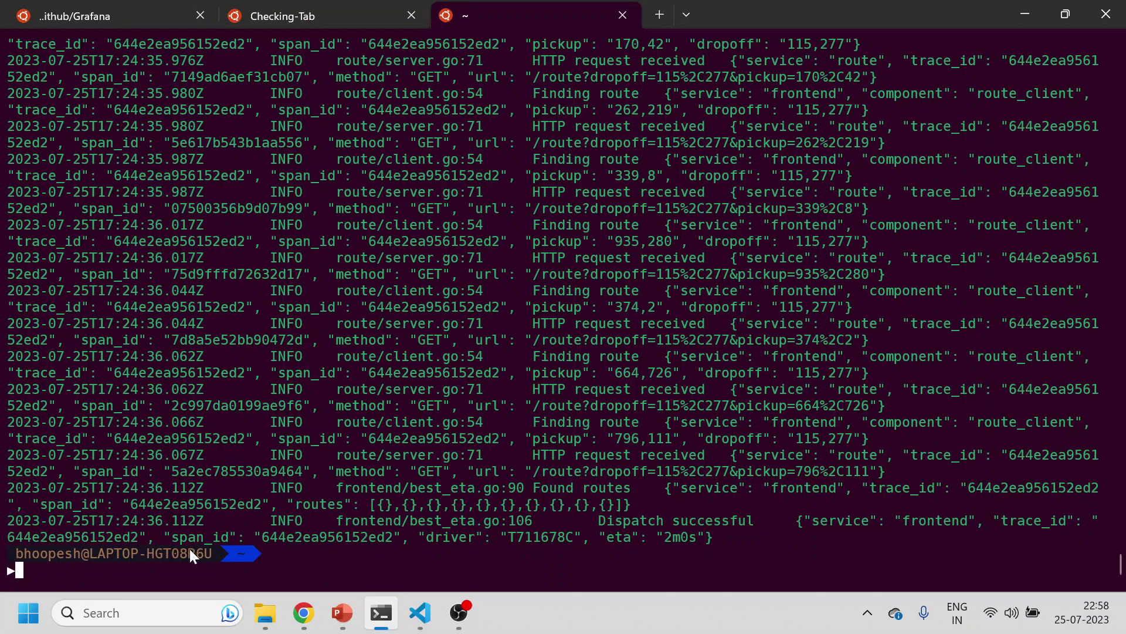
# - Highlight the Dispatch successful, redis timeout and Found drivers entries in the hotrod logs
pyautogui.moveTo(616, 520); pyautogui.dragTo(705, 520)
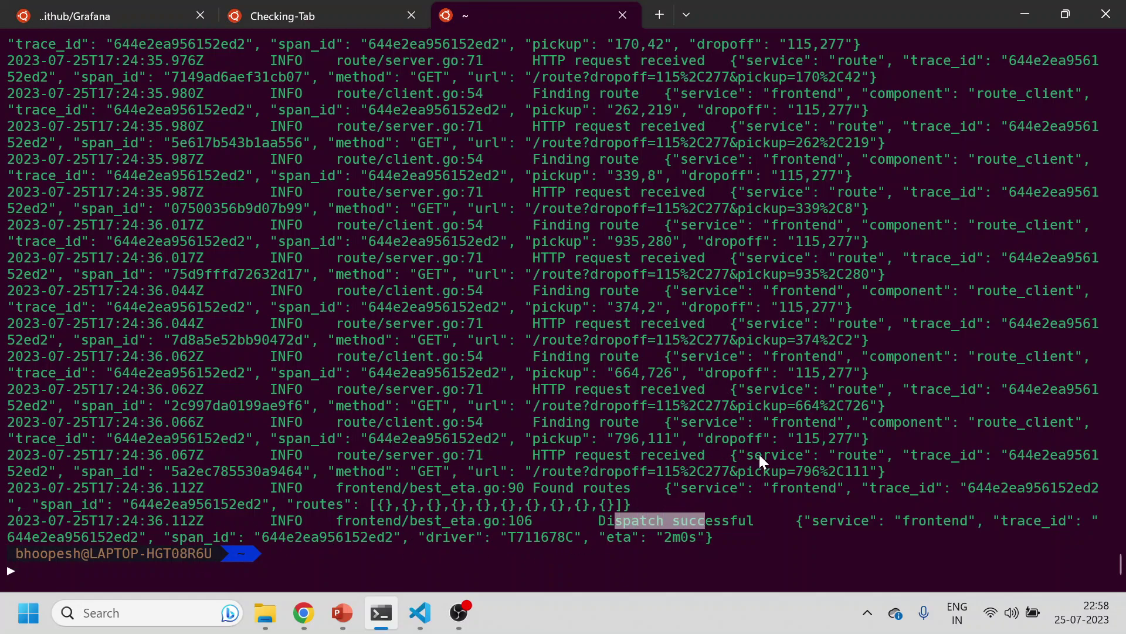
pyautogui.scroll(2, 847, 399)
pyautogui.scroll(10, 848, 405)
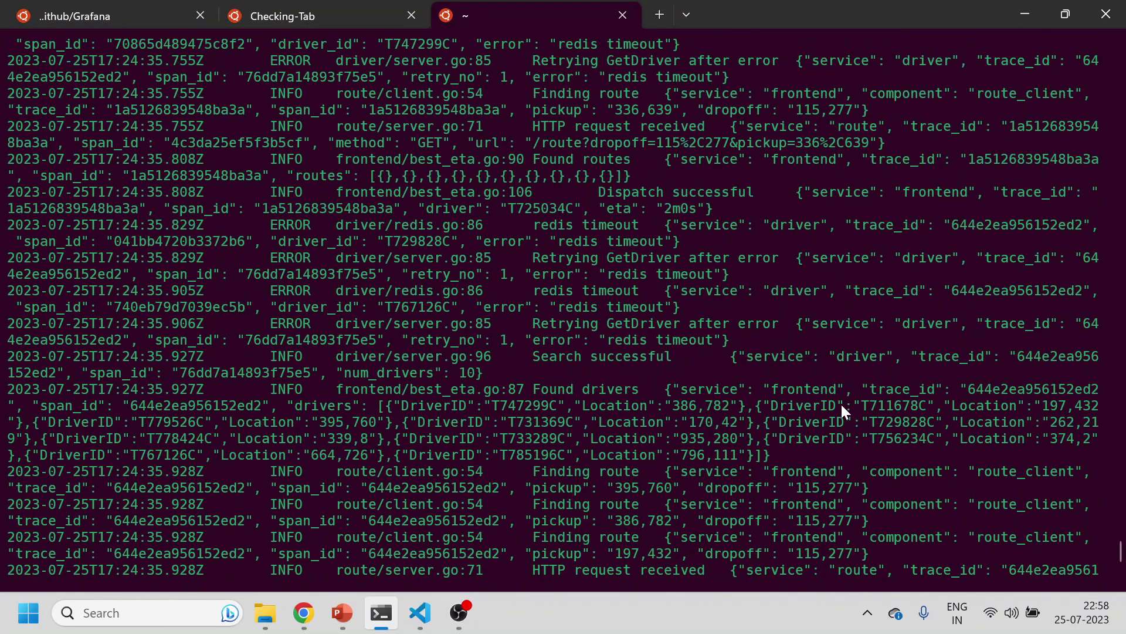
pyautogui.moveTo(943, 224); pyautogui.dragTo(933, 258)
pyautogui.moveTo(624, 389); pyautogui.dragTo(672, 438)
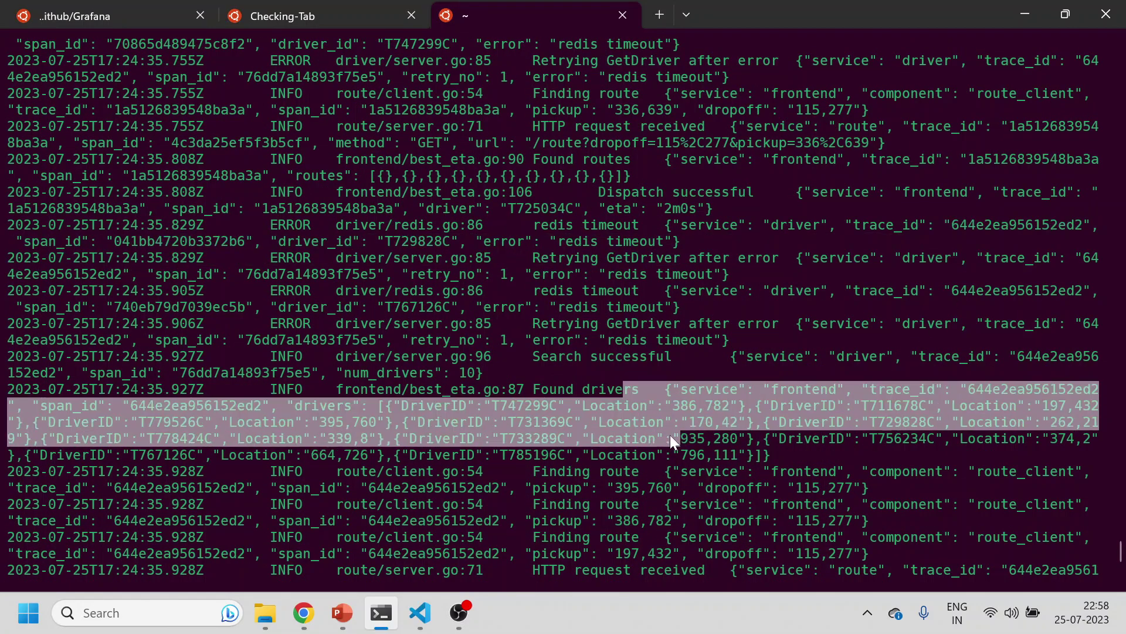
pyautogui.scroll(6, 470, 195)
pyautogui.scroll(-15, 464, 211)
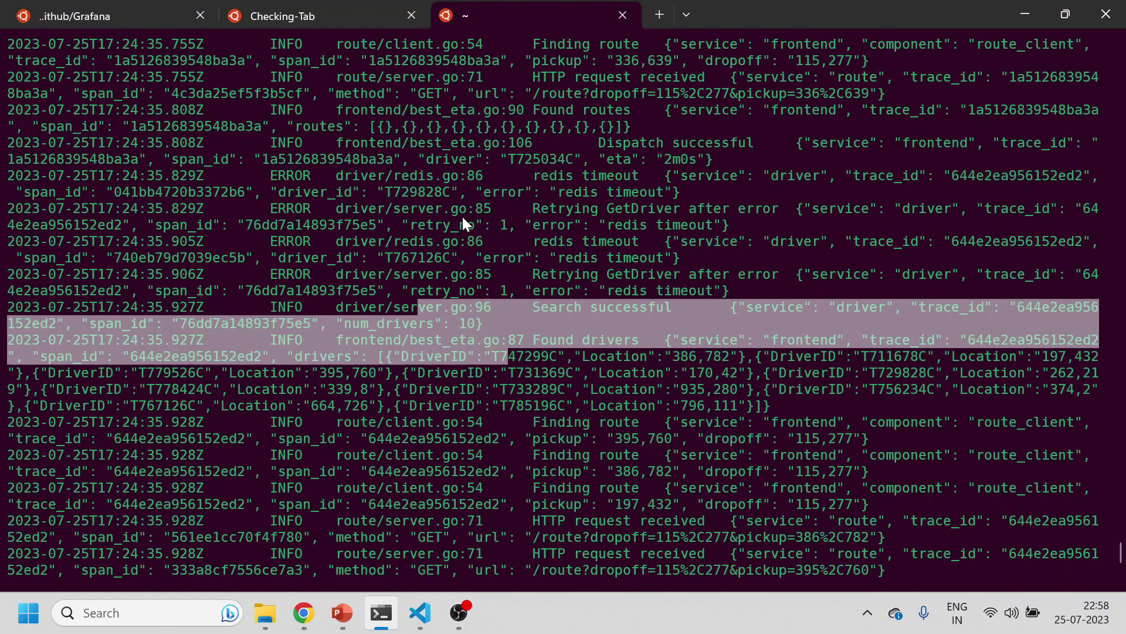
pyautogui.scroll(-4, 456, 230)
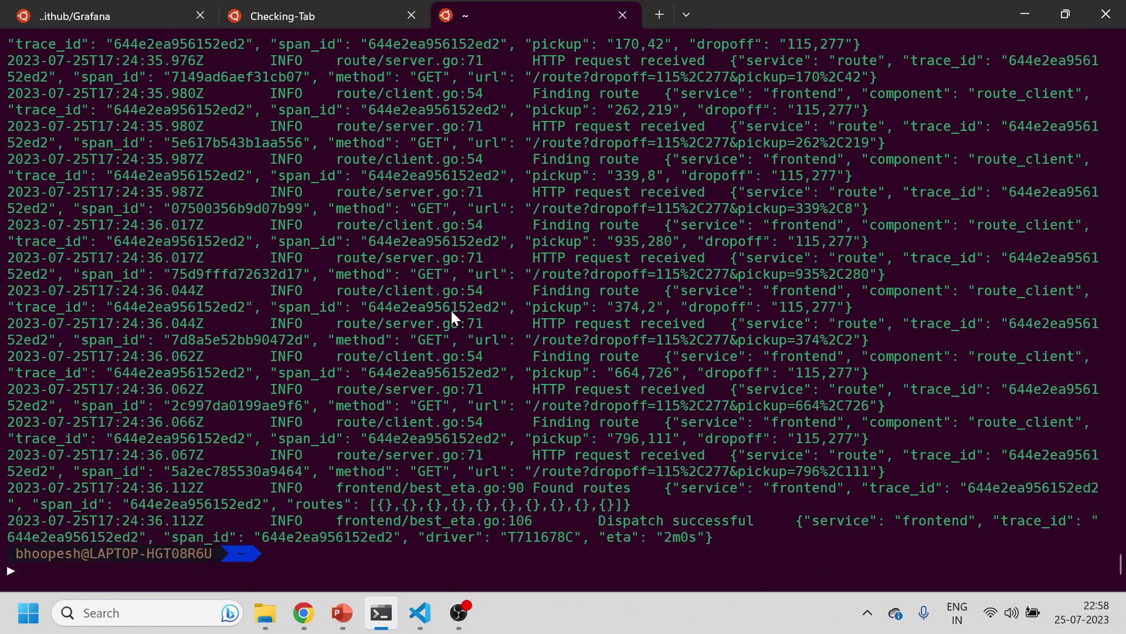
# - Review step 4 of README_Tempo_Setup.md in VS Code: the HotROD kubectl apply commands
pyautogui.click(420, 612)
pyautogui.click(299, 457)
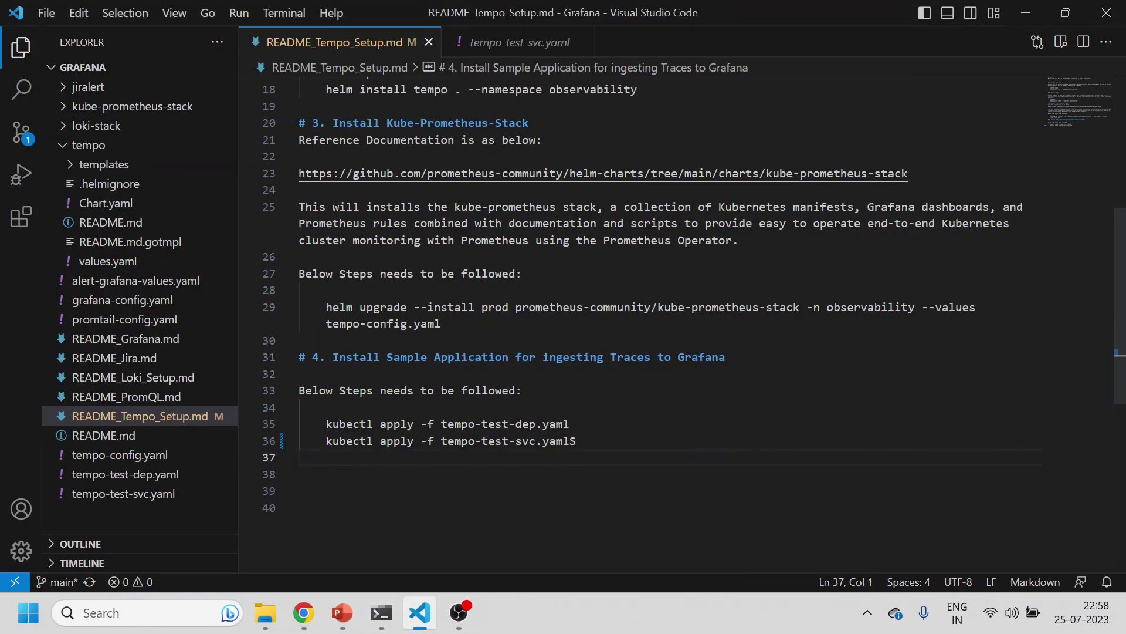
pyautogui.scroll(5, 669, 323)
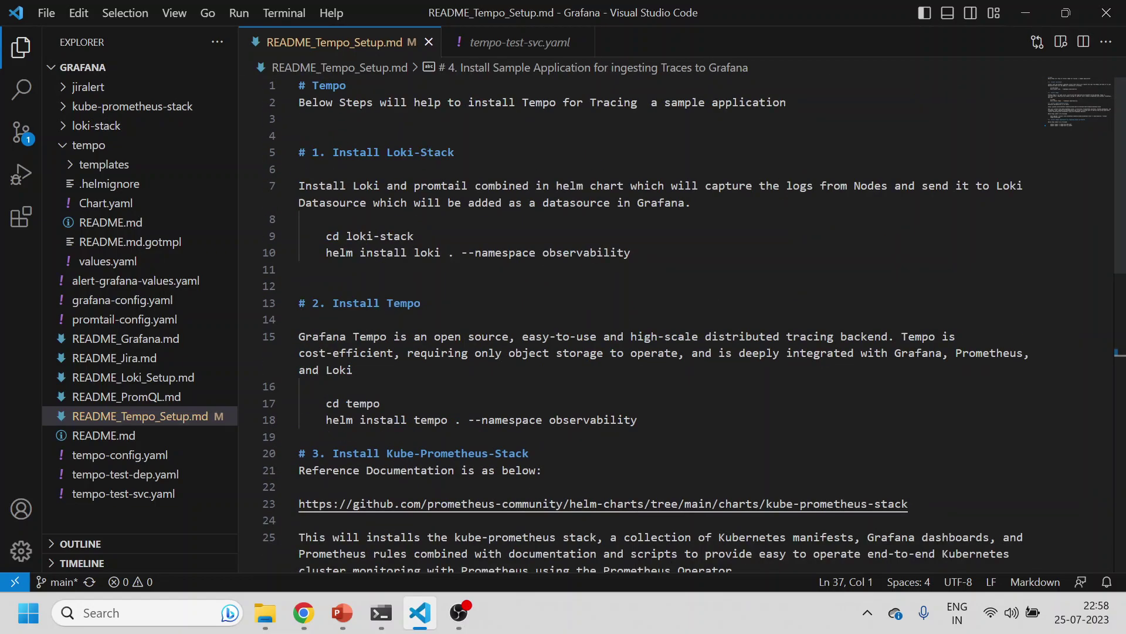
pyautogui.scroll(-5, 669, 323)
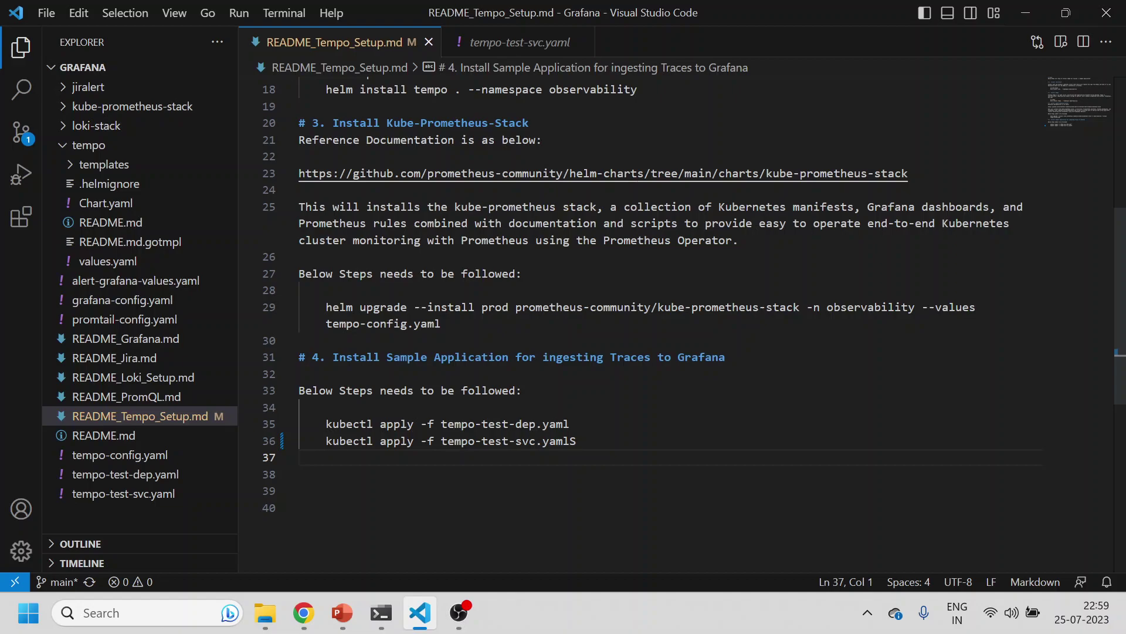
# - Skim the published README_Tempo_Setup.md on GitHub down to section 4, then return to its introduction
pyautogui.click(304, 613)
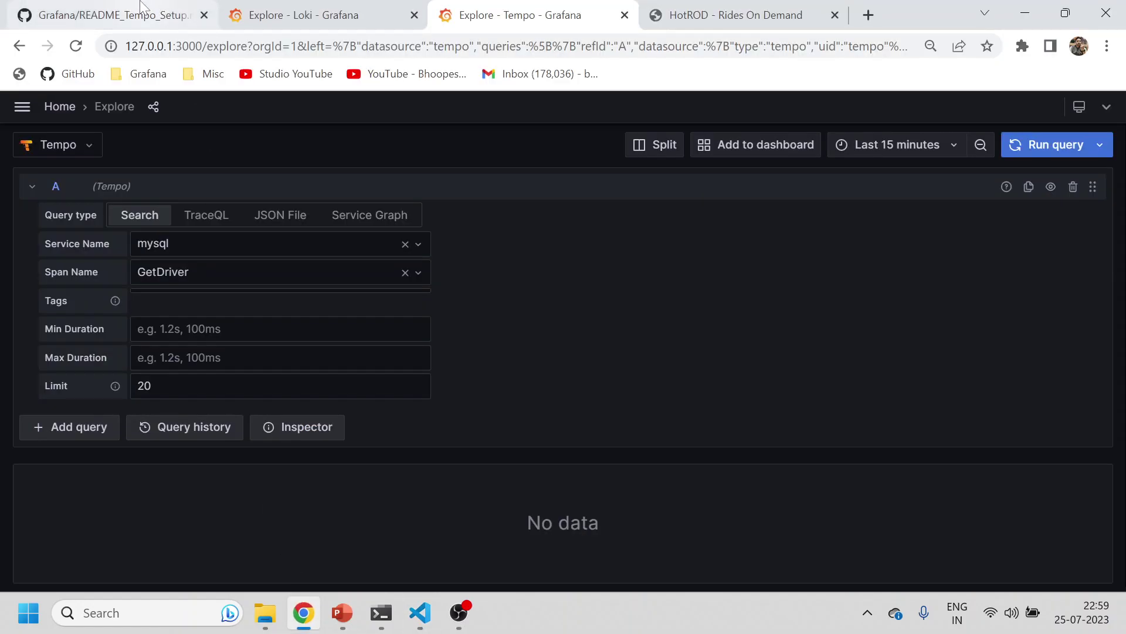
pyautogui.click(141, 9)
pyautogui.scroll(-7, 546, 452)
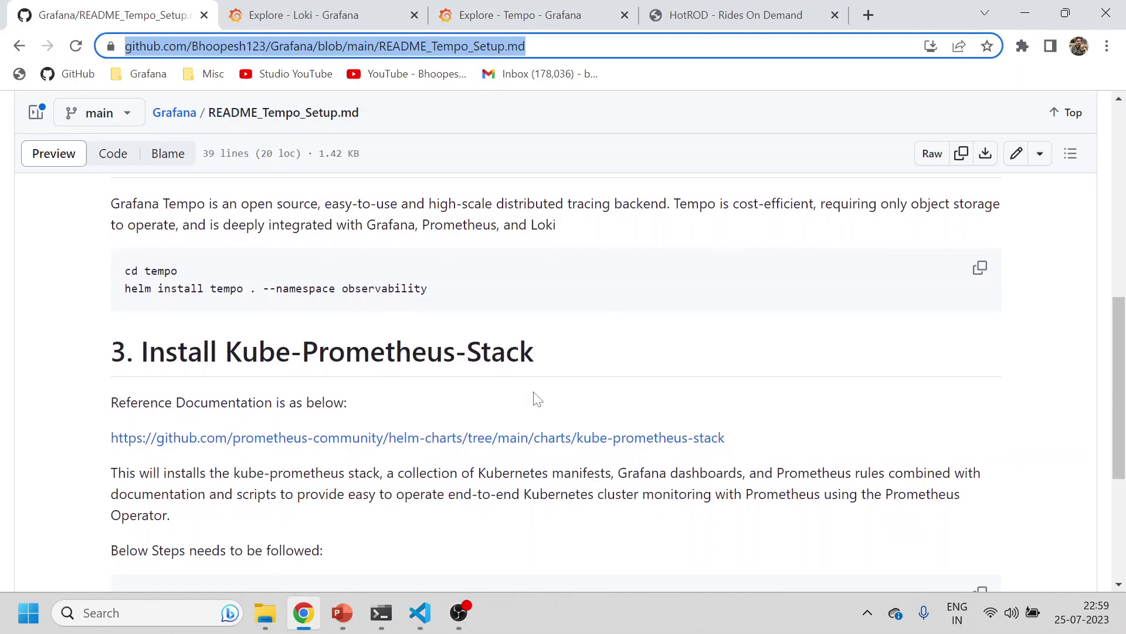
pyautogui.scroll(-5, 537, 399)
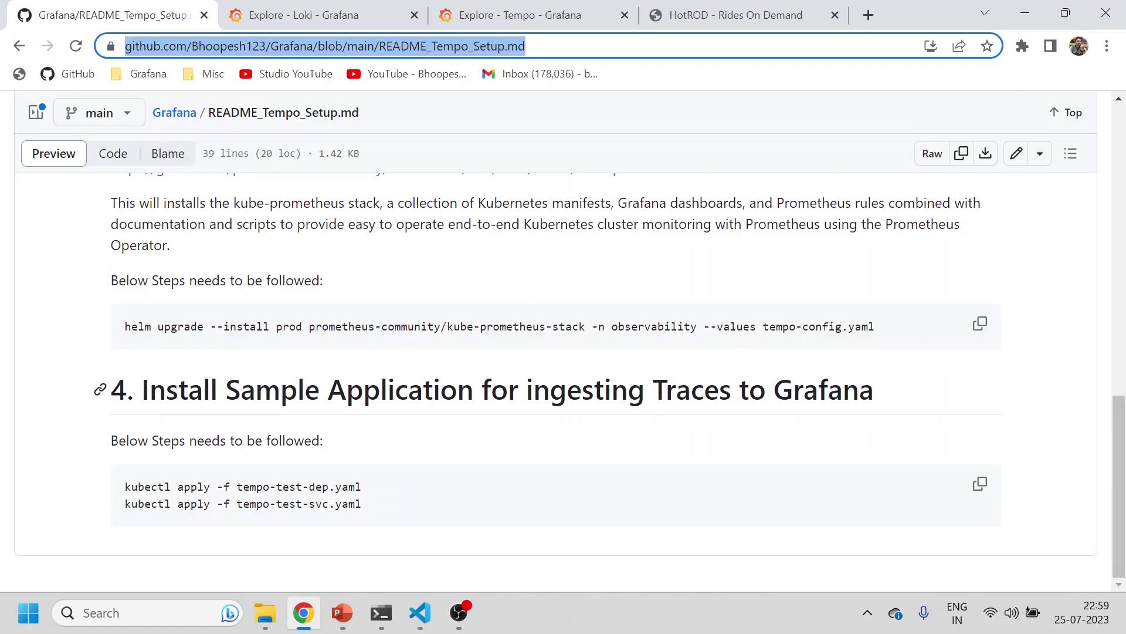
pyautogui.scroll(15, 519, 376)
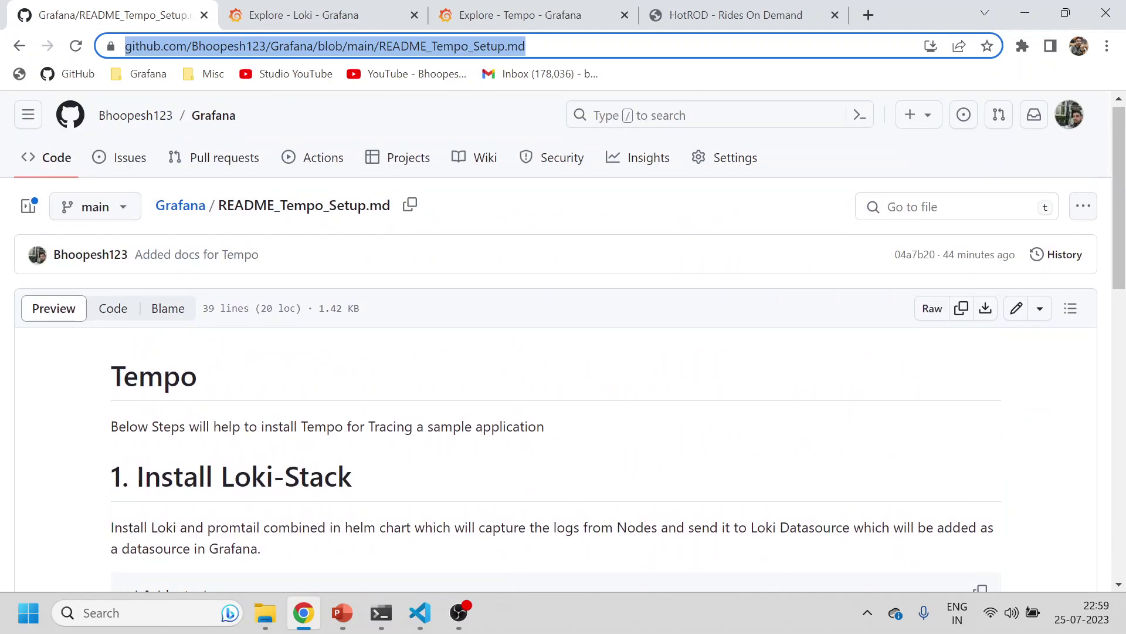